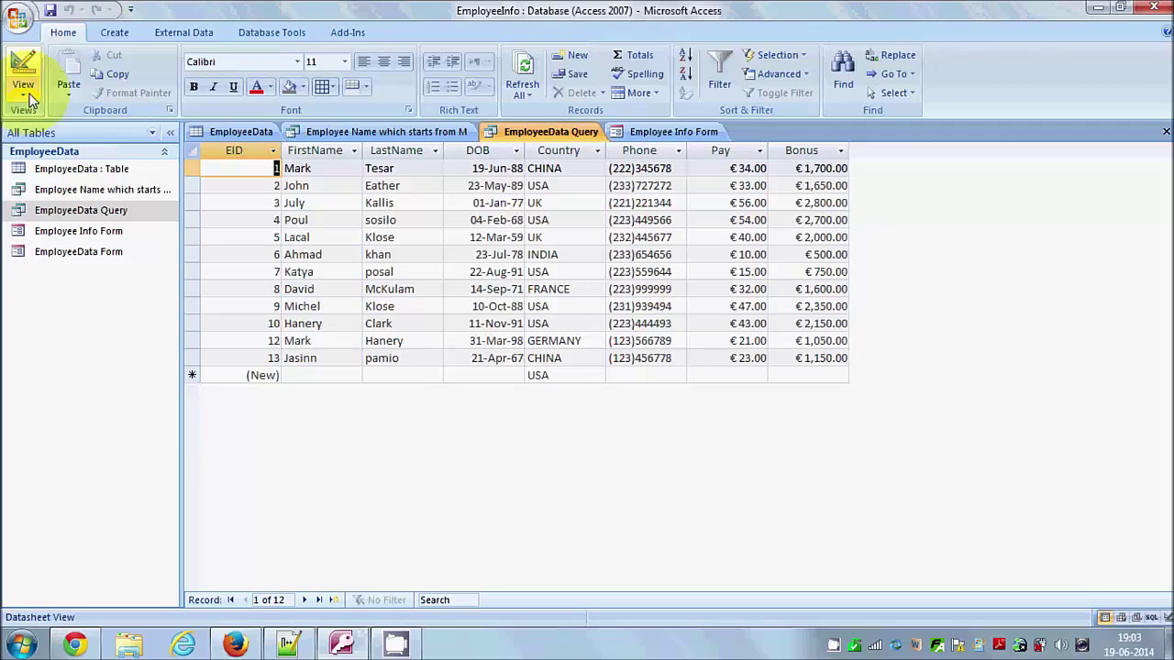
Step: Show EmployeeData Query in Design View, widen the design area and examine the Bonus field's expression
click(29, 96)
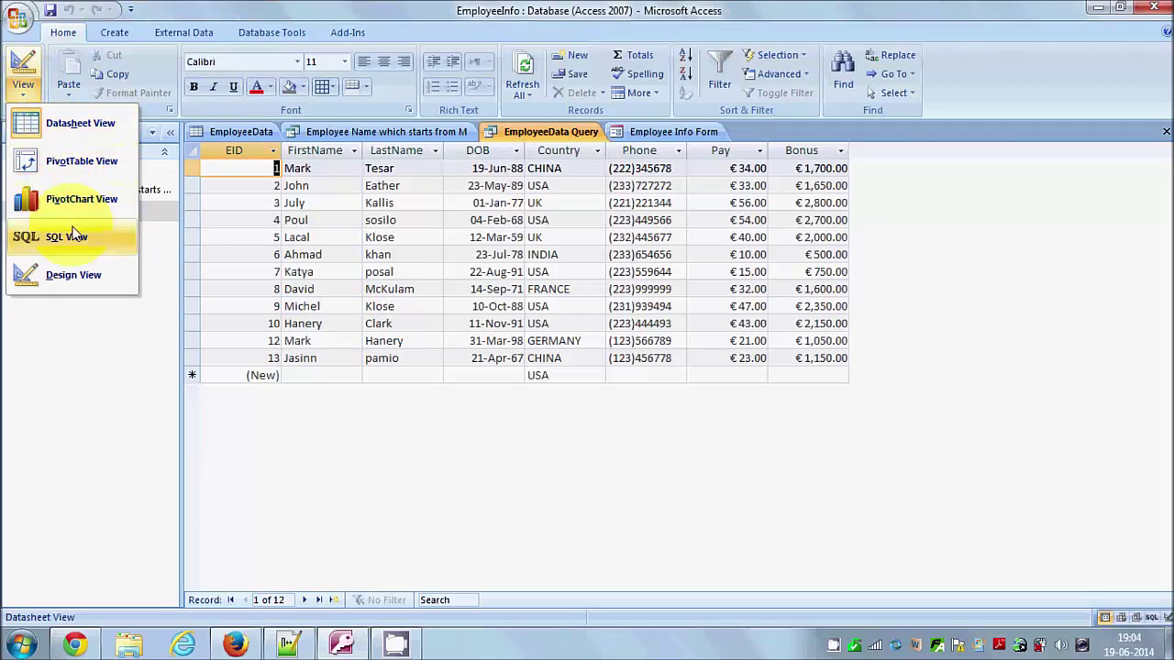
click(74, 275)
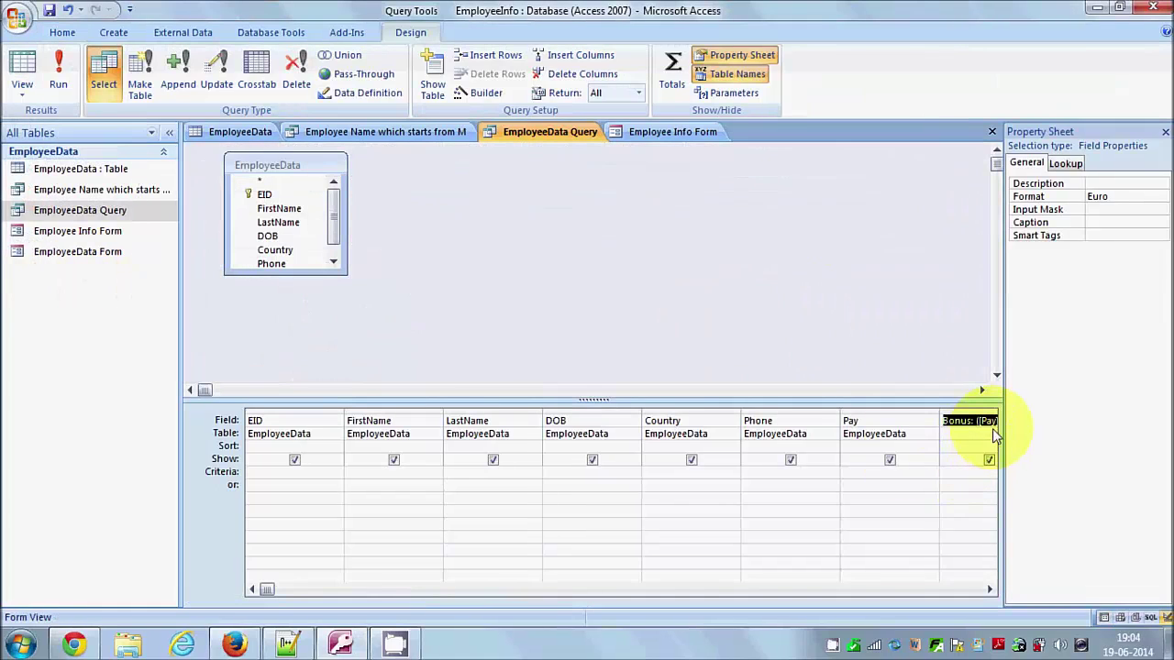
drag(1006, 429, 1048, 432)
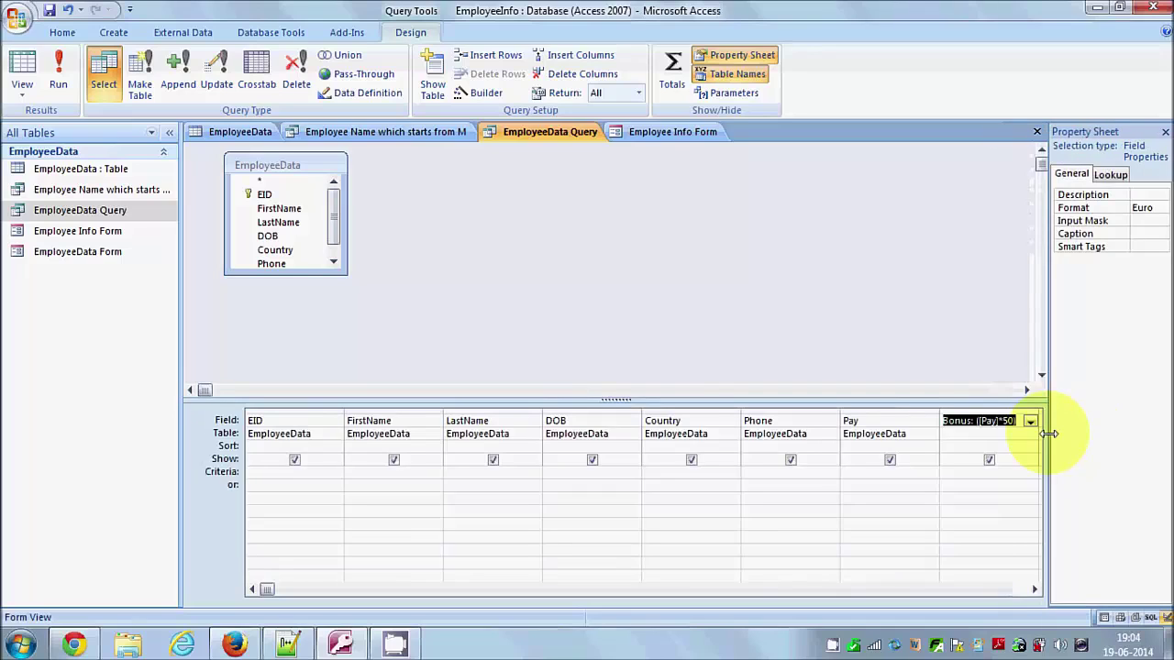
click(969, 424)
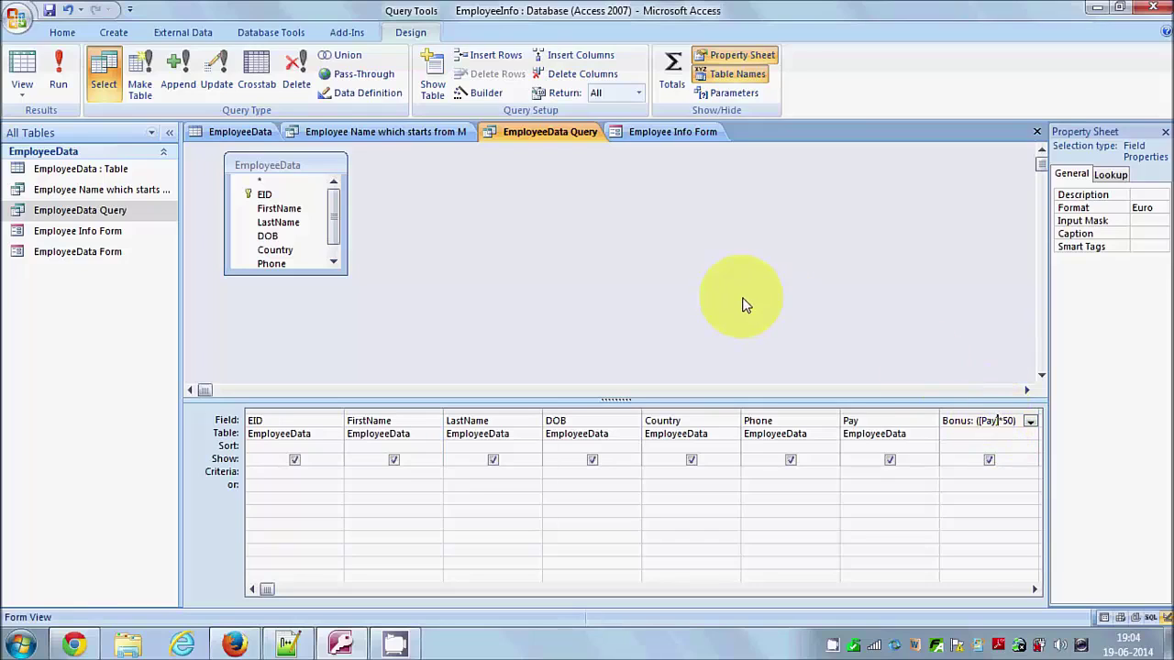
Step: Save EmployeeData Query as a new query named EmployeeData Donus Query
click(137, 211)
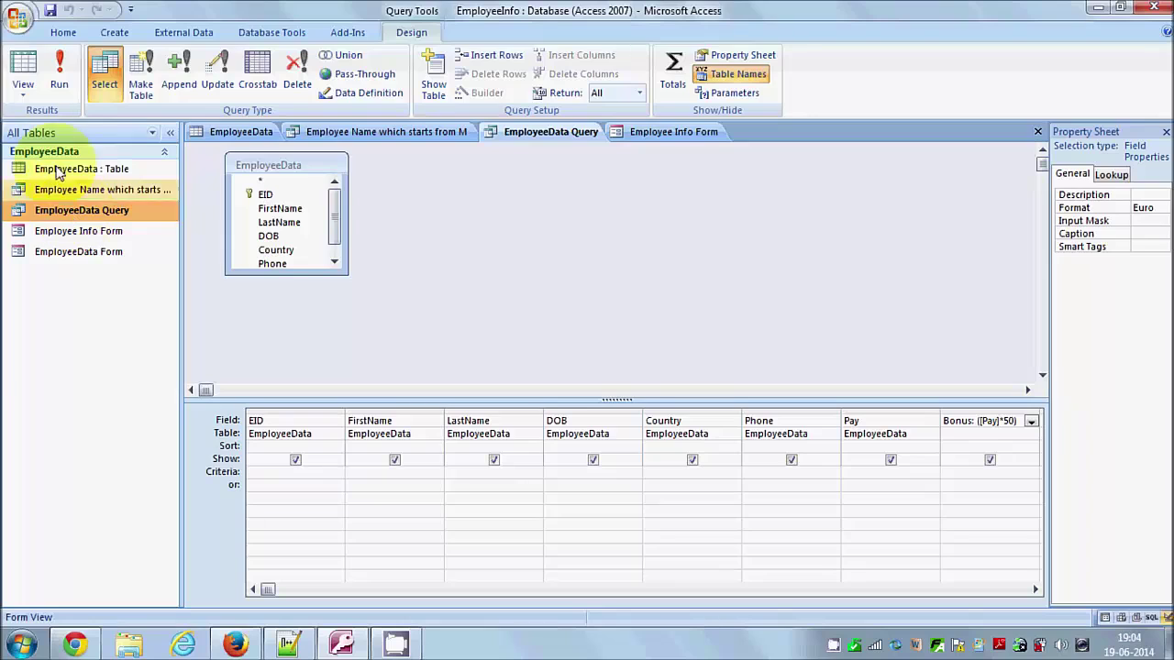
click(19, 23)
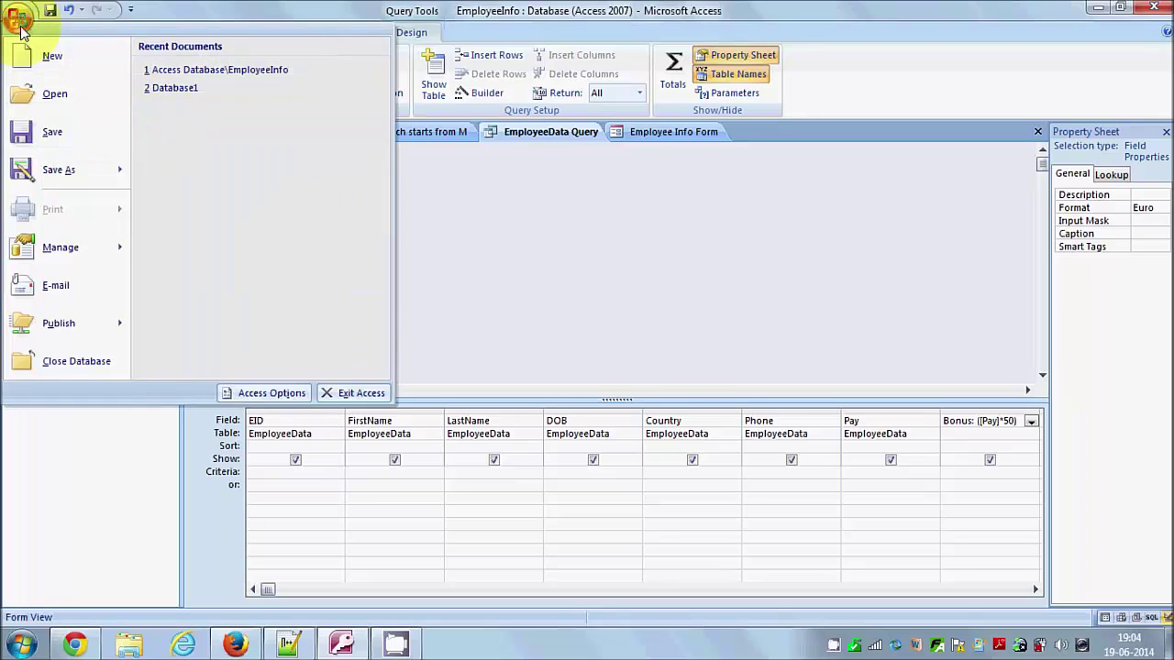
mouse_move(79, 168)
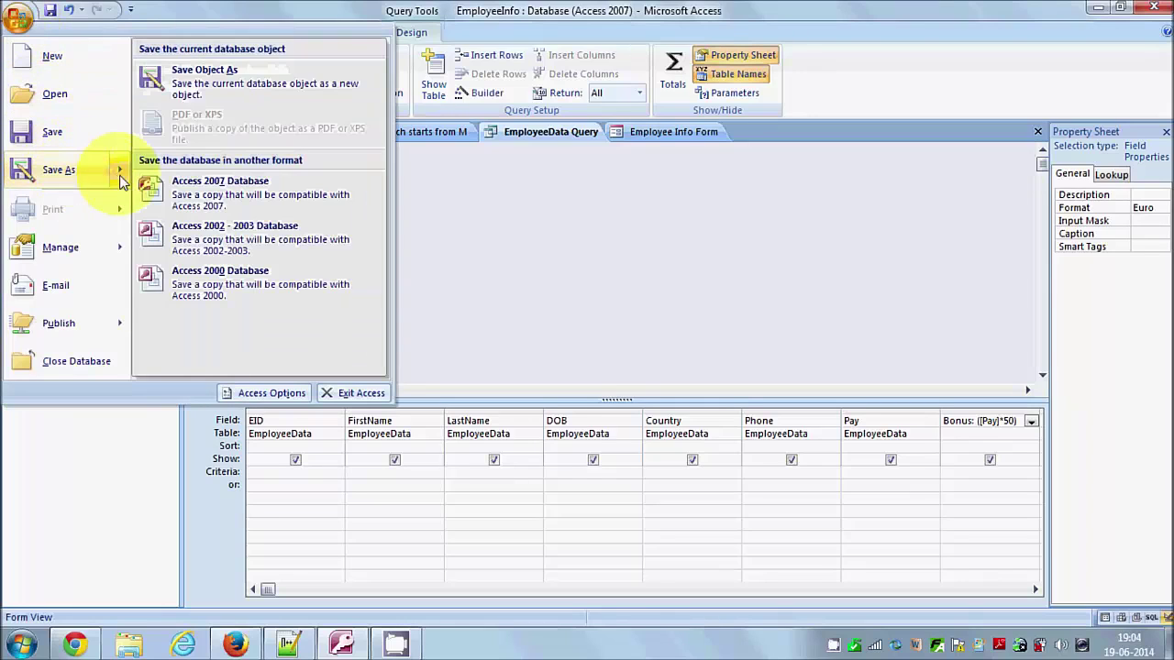
click(204, 85)
click(603, 212)
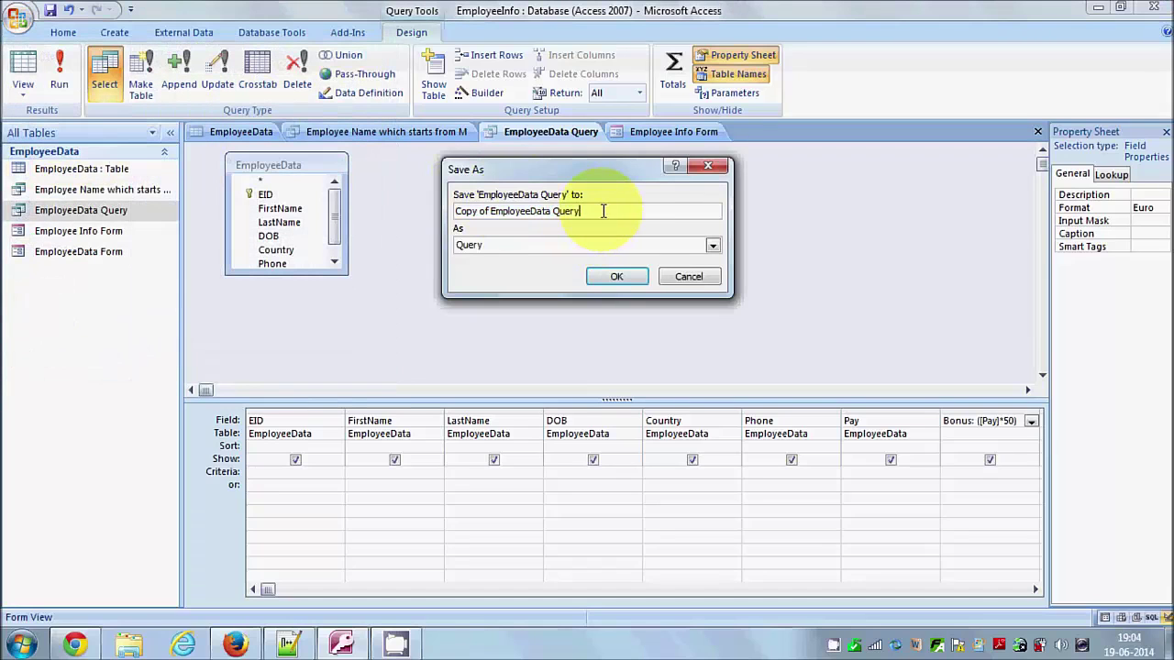
drag(492, 211, 420, 208)
key(Delete)
double_click(530, 212)
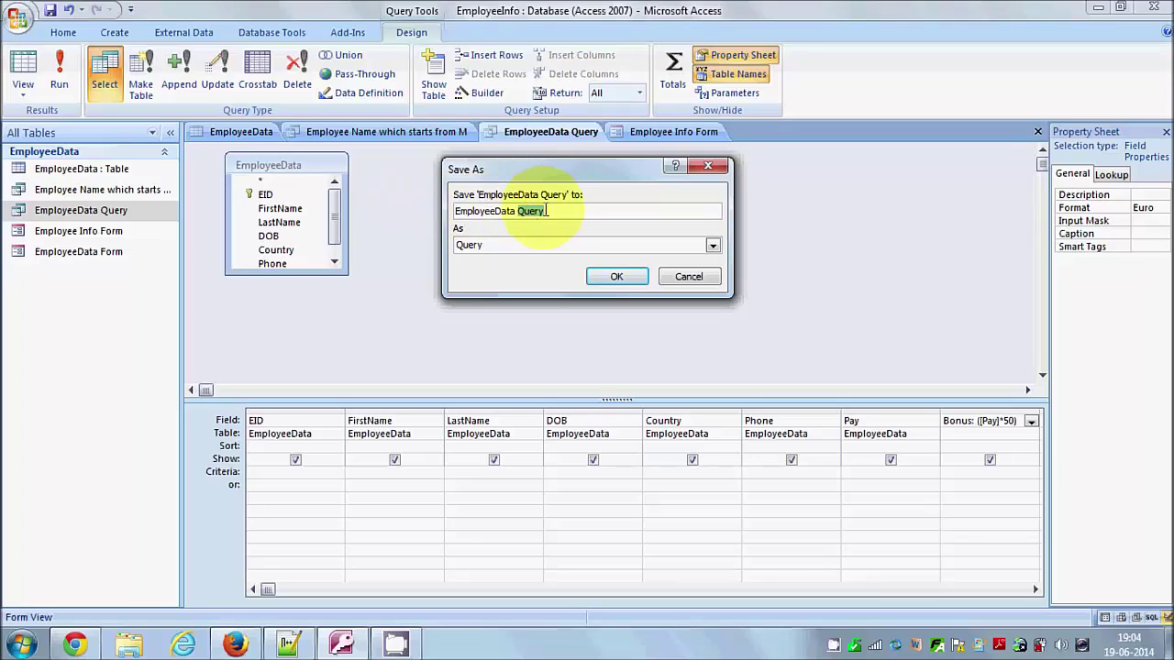
click(527, 210)
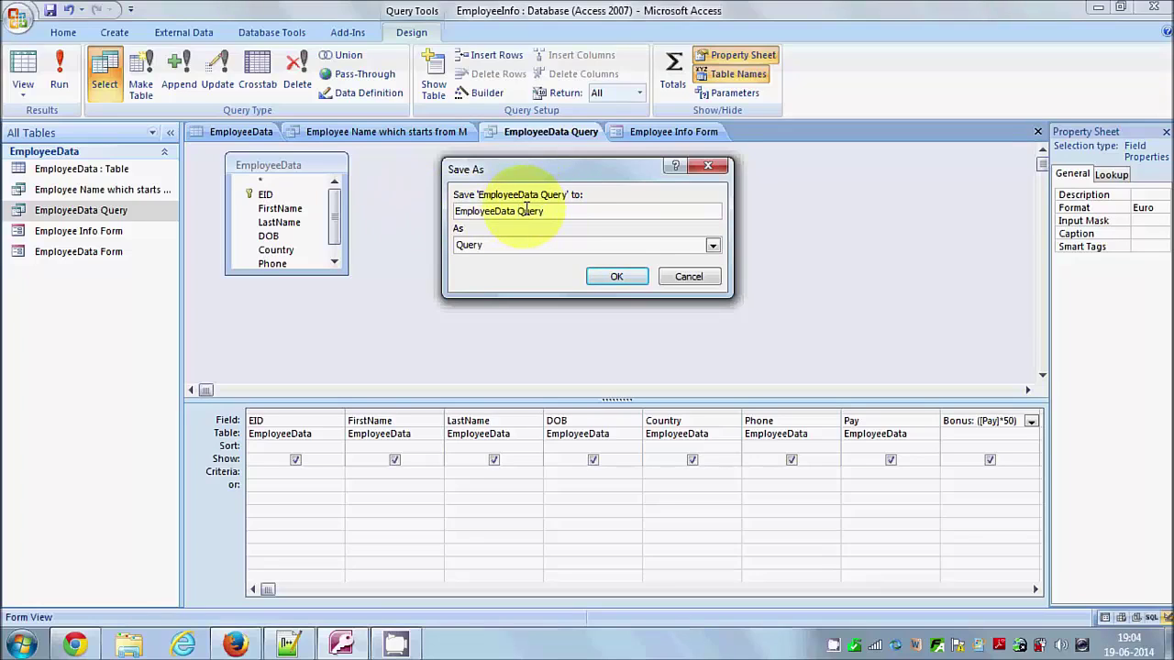
text(1)
text(onus)
click(616, 276)
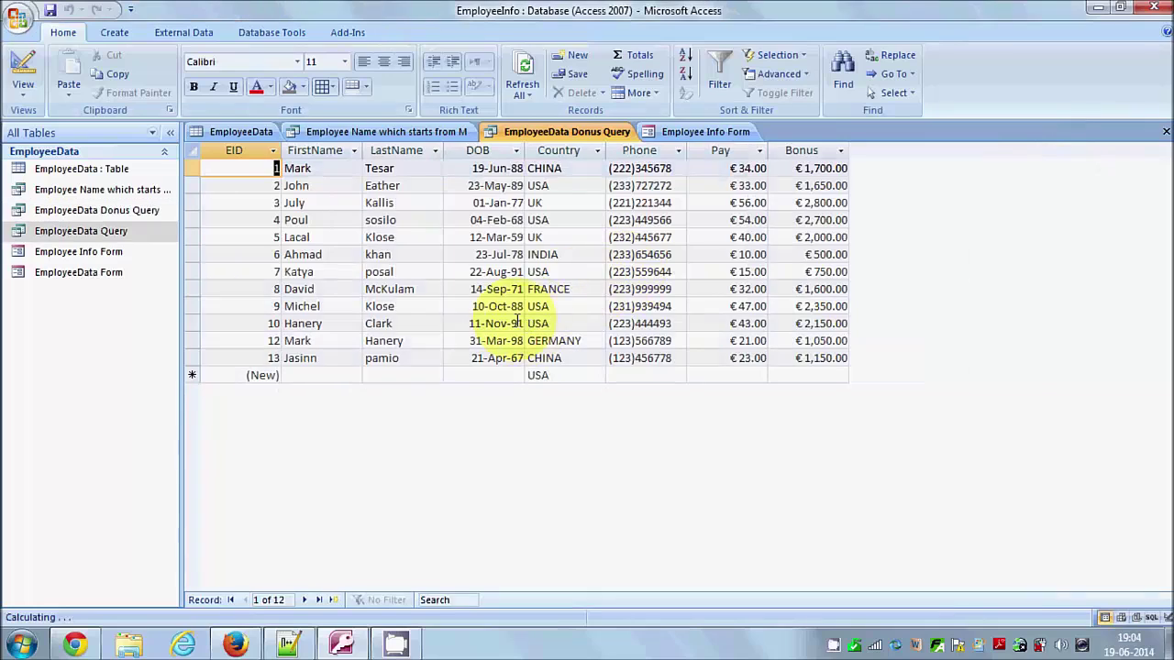
Step: Start a new report with the Report Wizard, using EmployeeData Donus Query as its data source
click(107, 212)
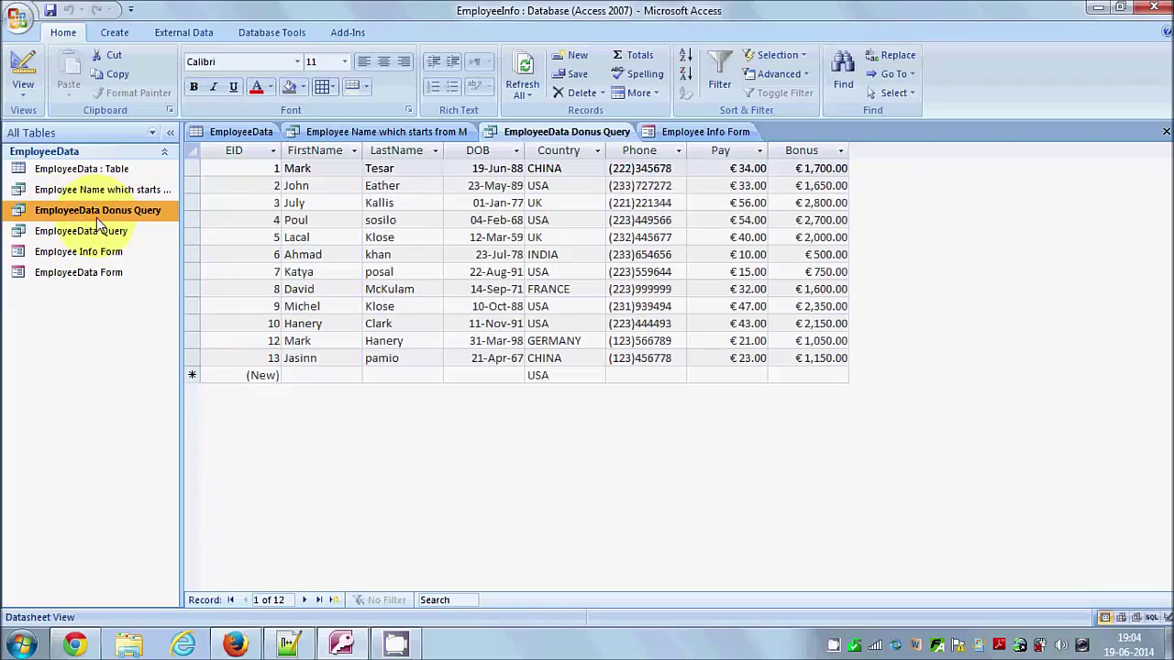
click(115, 35)
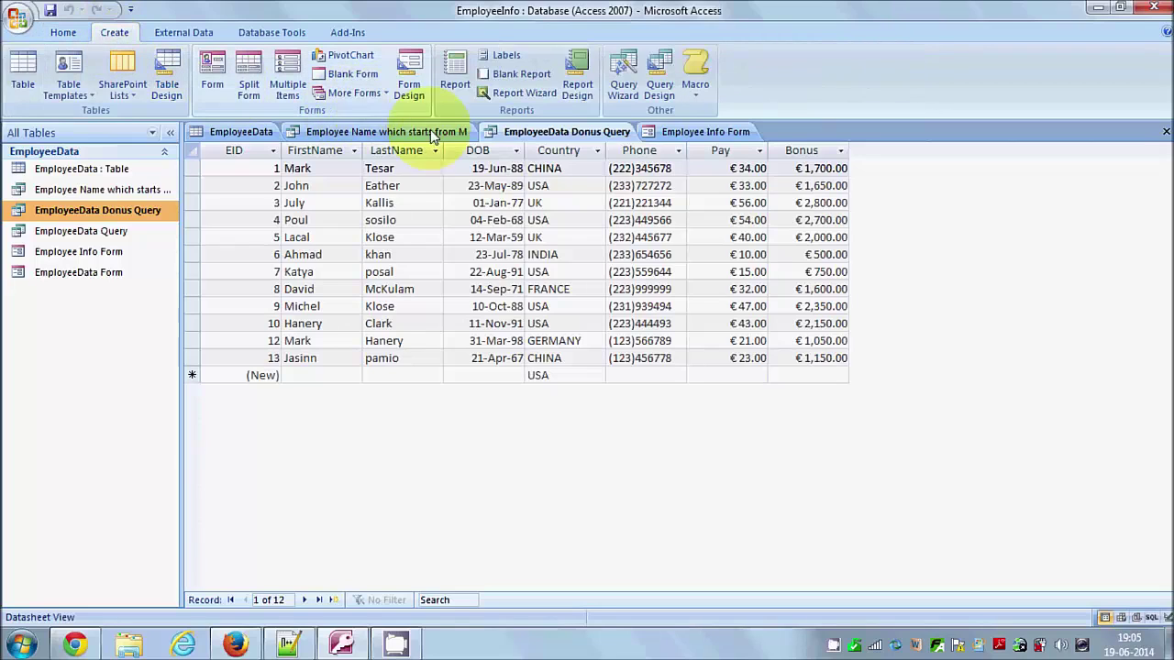
click(512, 96)
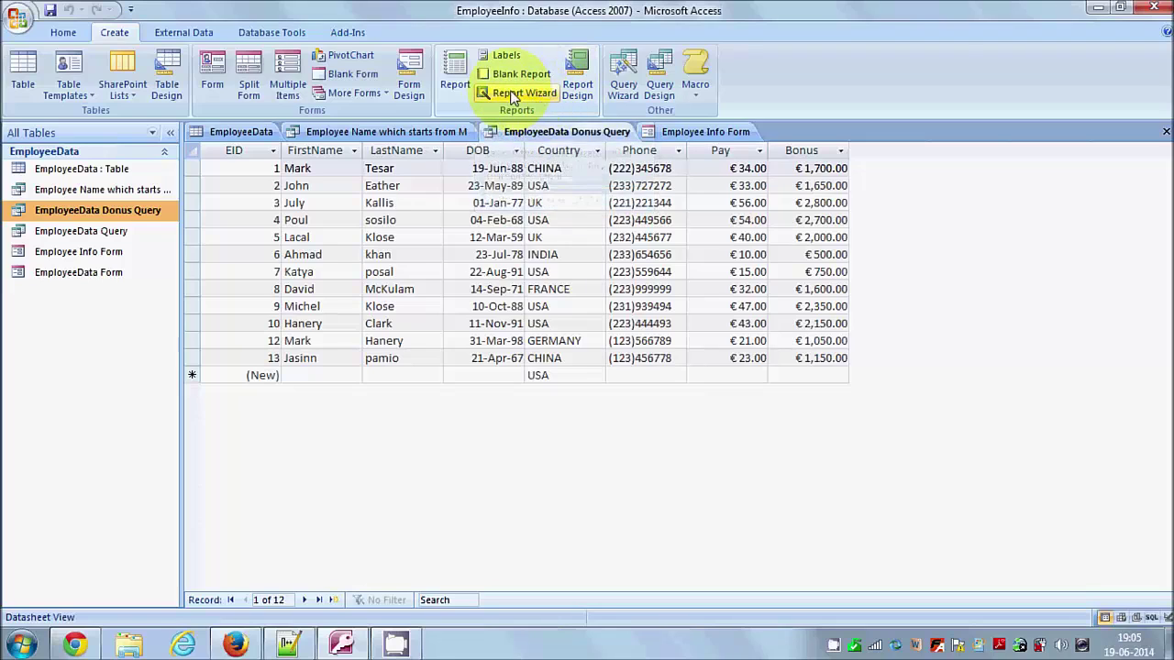
click(516, 93)
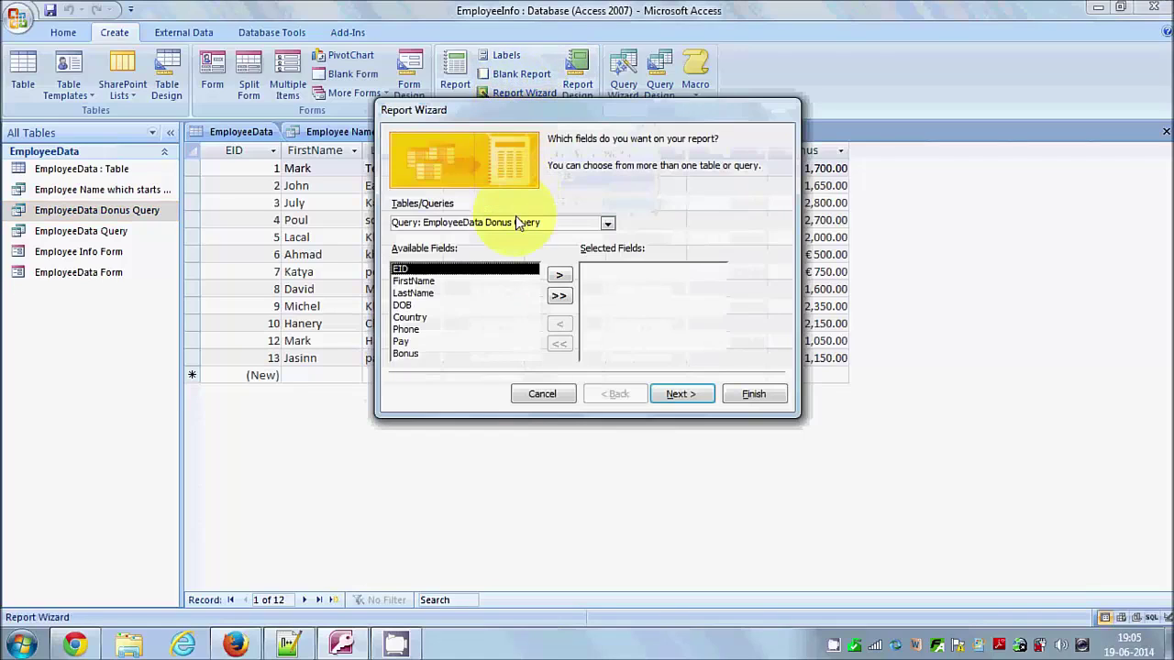
click(606, 223)
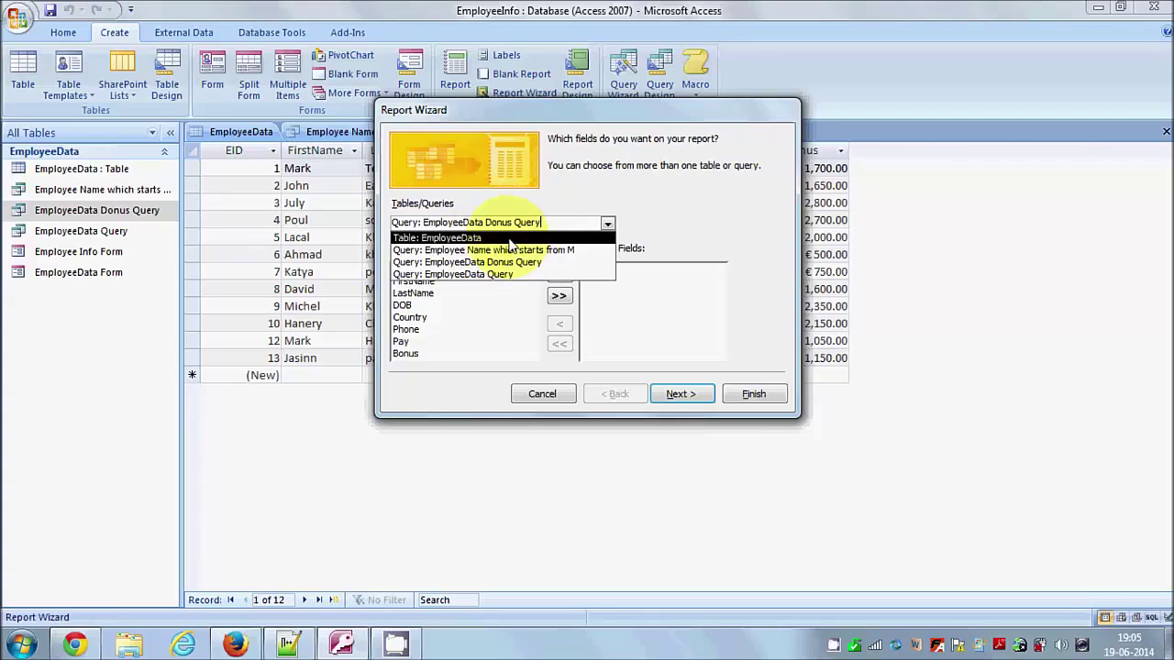
click(454, 239)
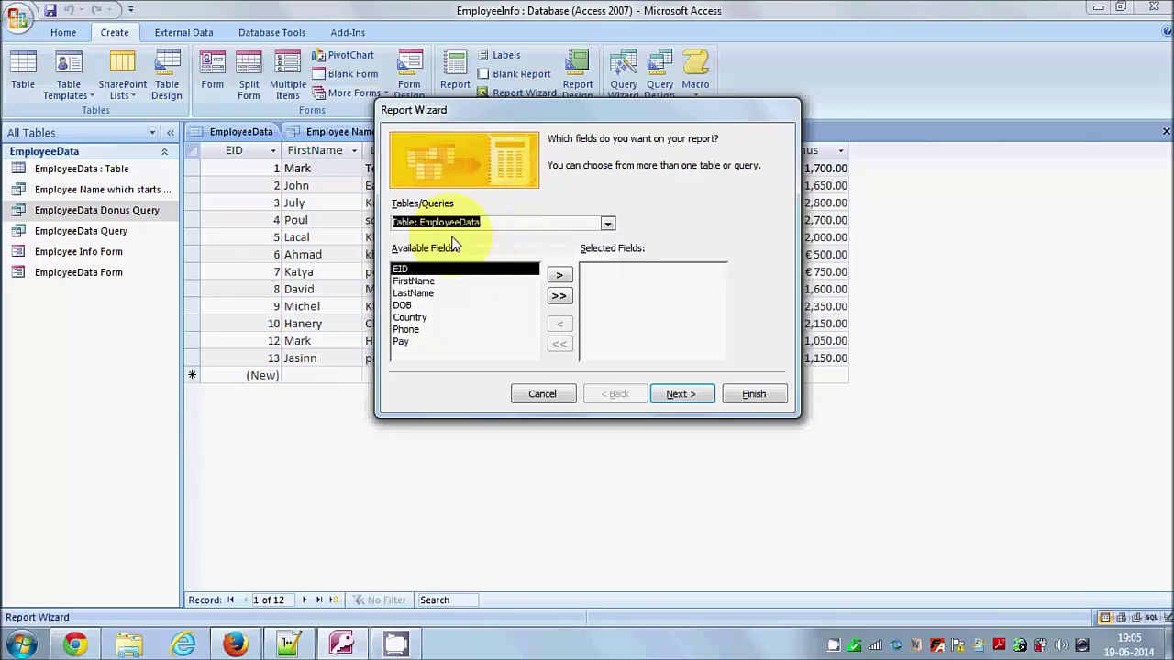
click(607, 224)
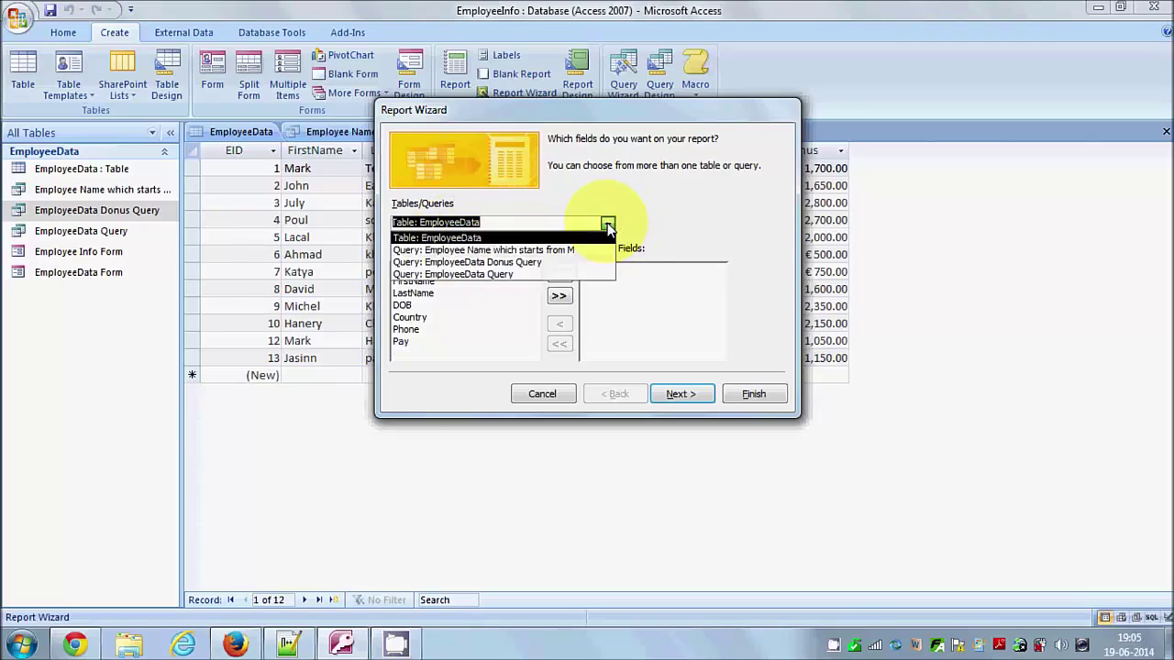
click(504, 264)
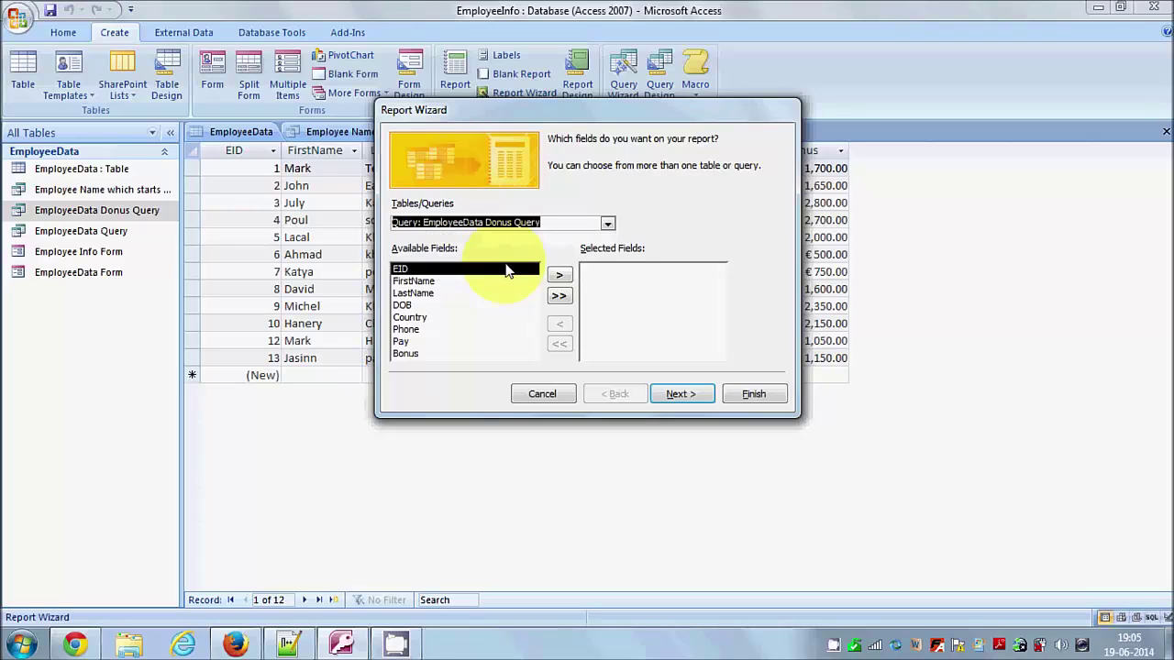
Step: Include all fields of the query in the report and add no grouping levels
click(558, 295)
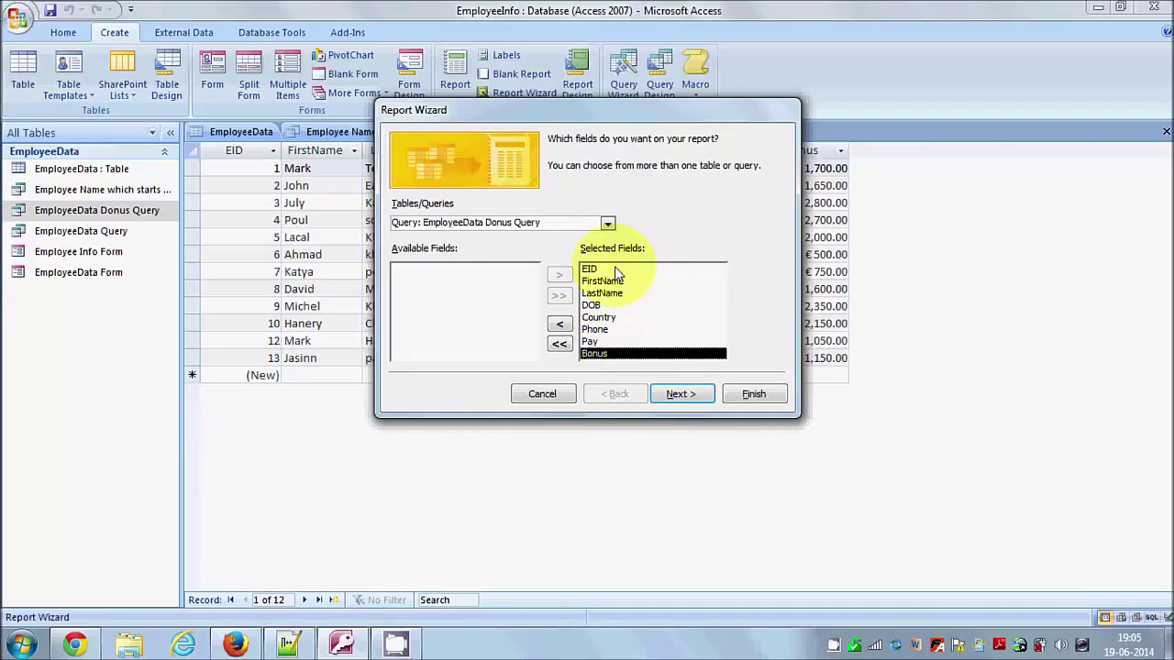
click(677, 394)
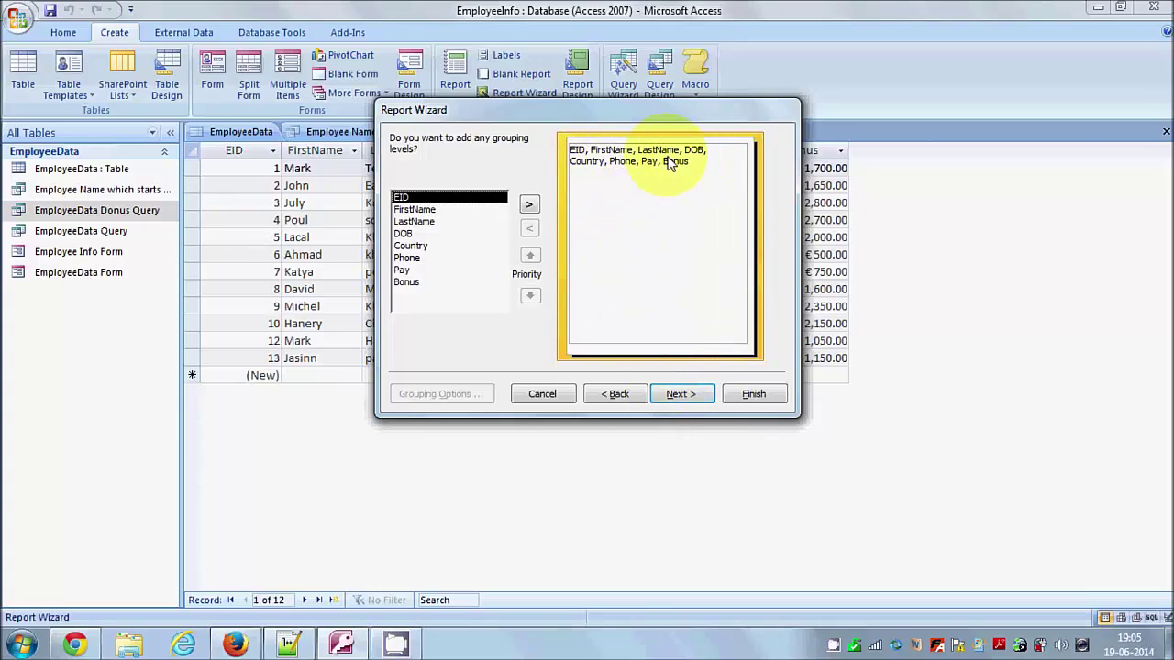
click(669, 395)
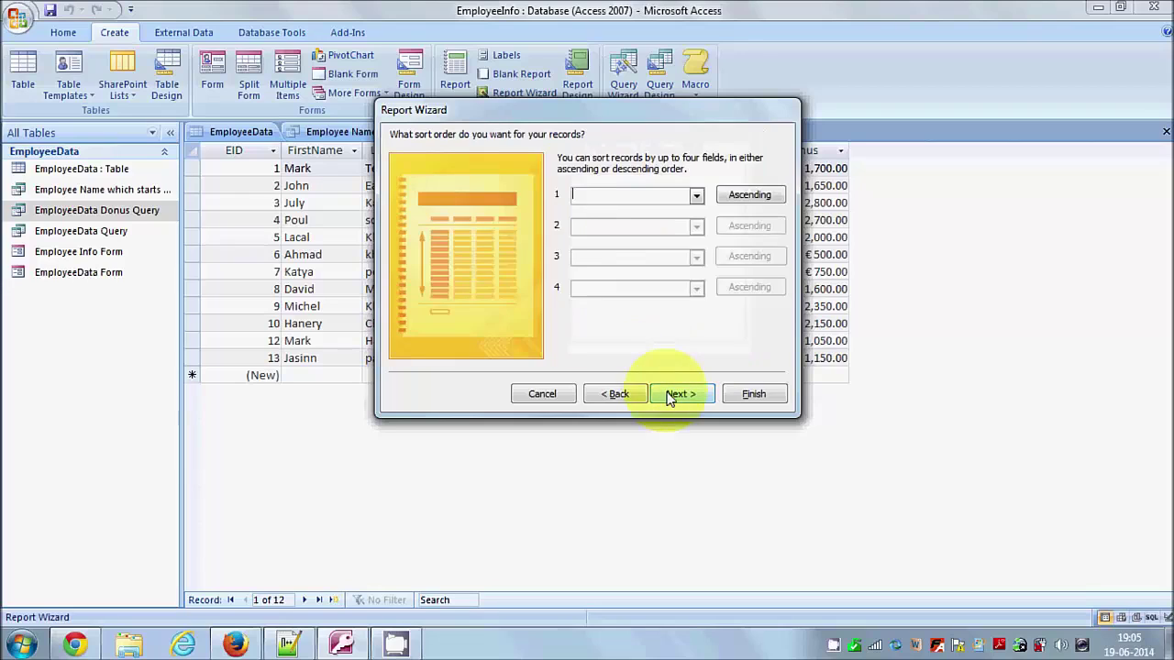
Step: Sort the report's records by EID in ascending order and accept the Tabular layout in Portrait orientation
click(697, 196)
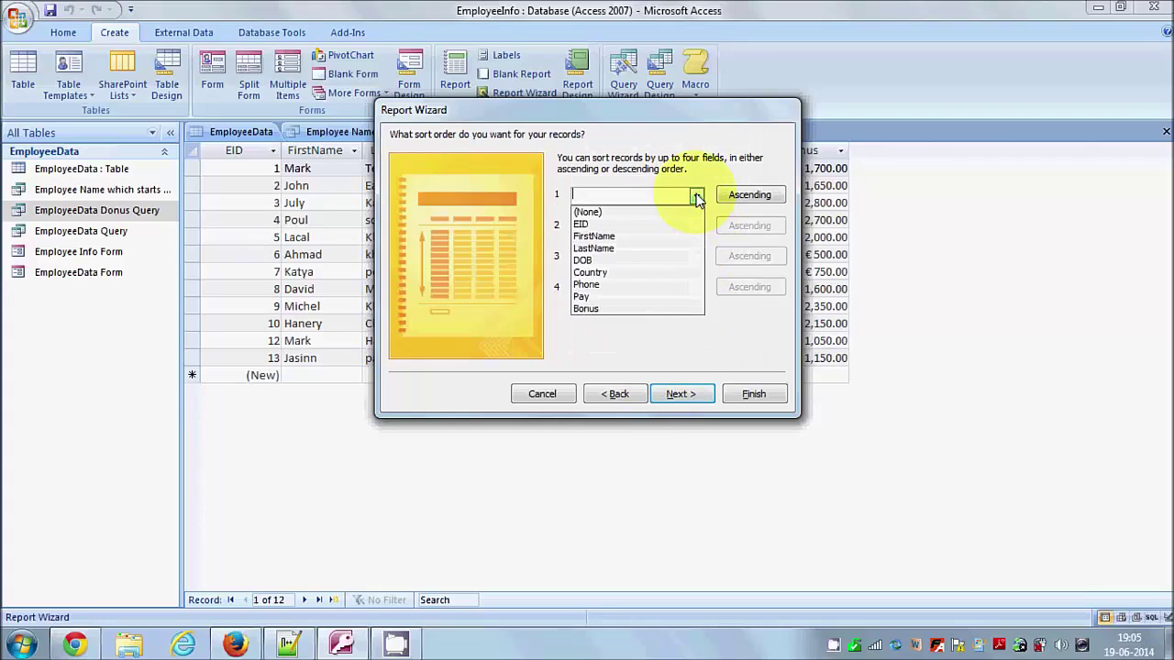
click(631, 226)
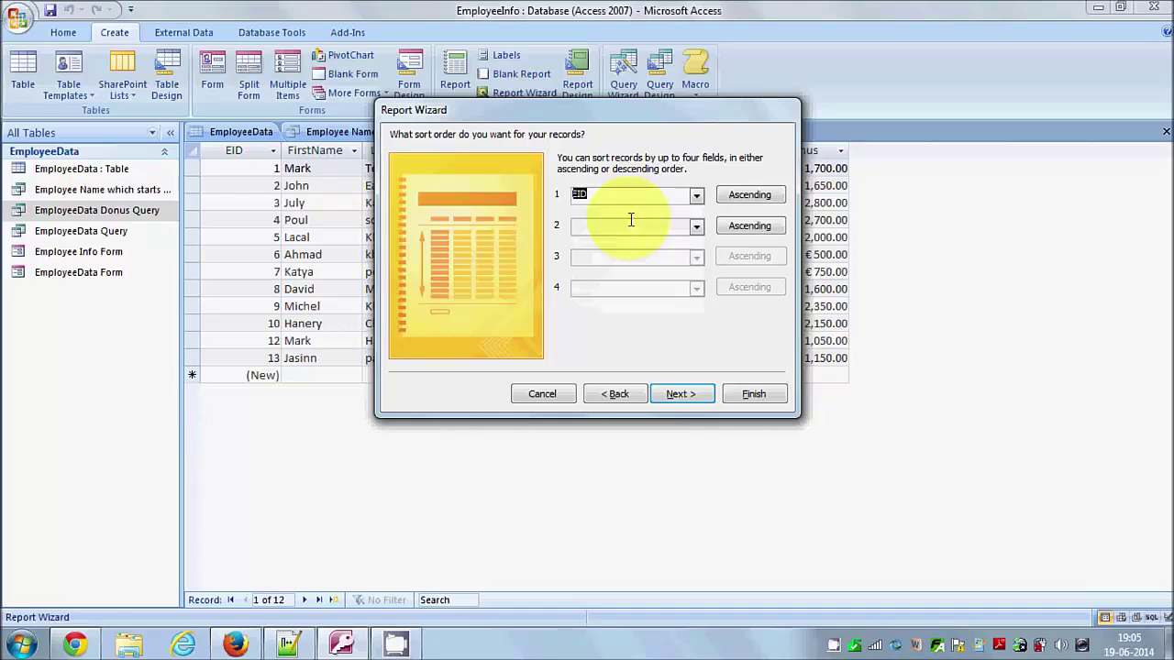
click(696, 196)
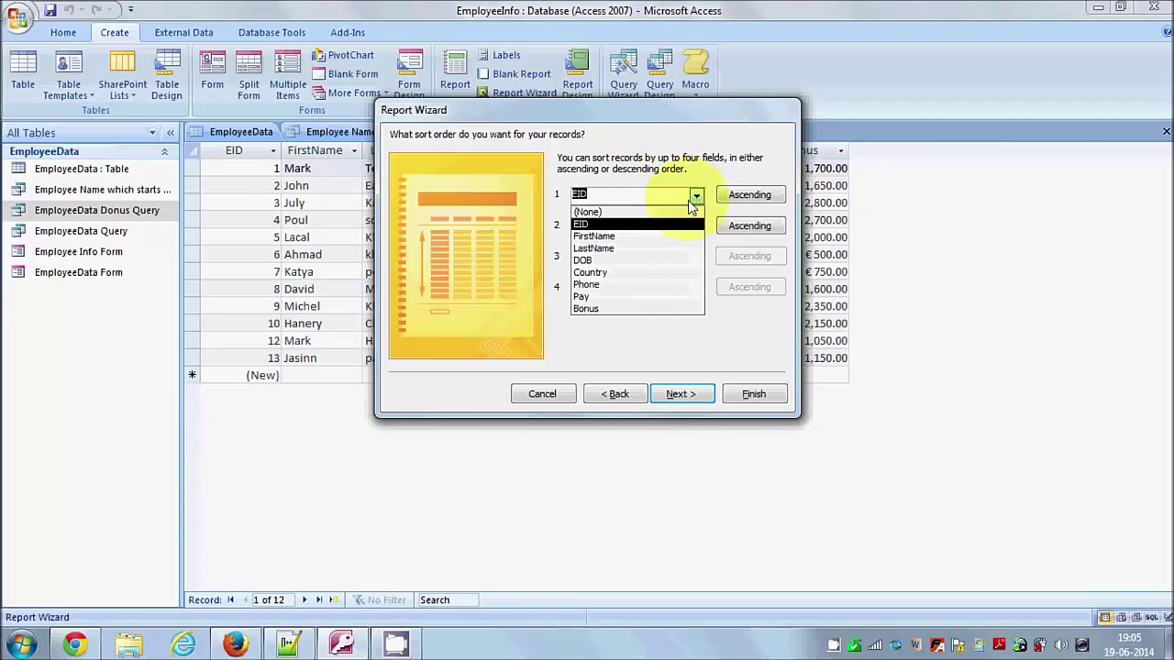
click(624, 226)
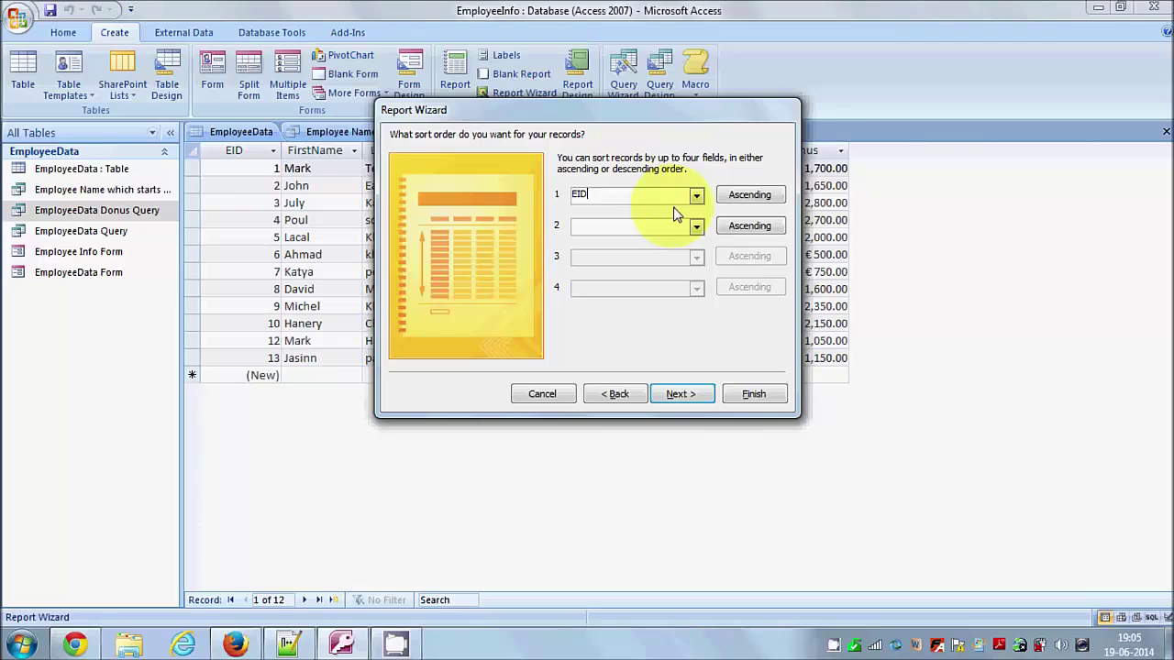
click(681, 393)
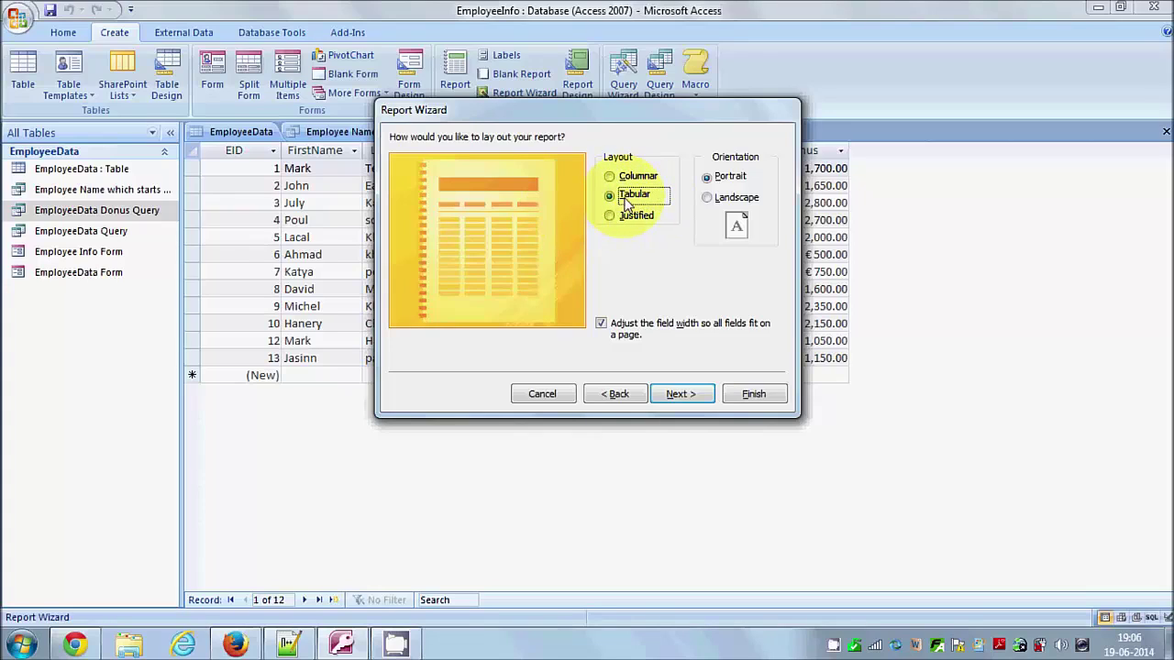
click(677, 393)
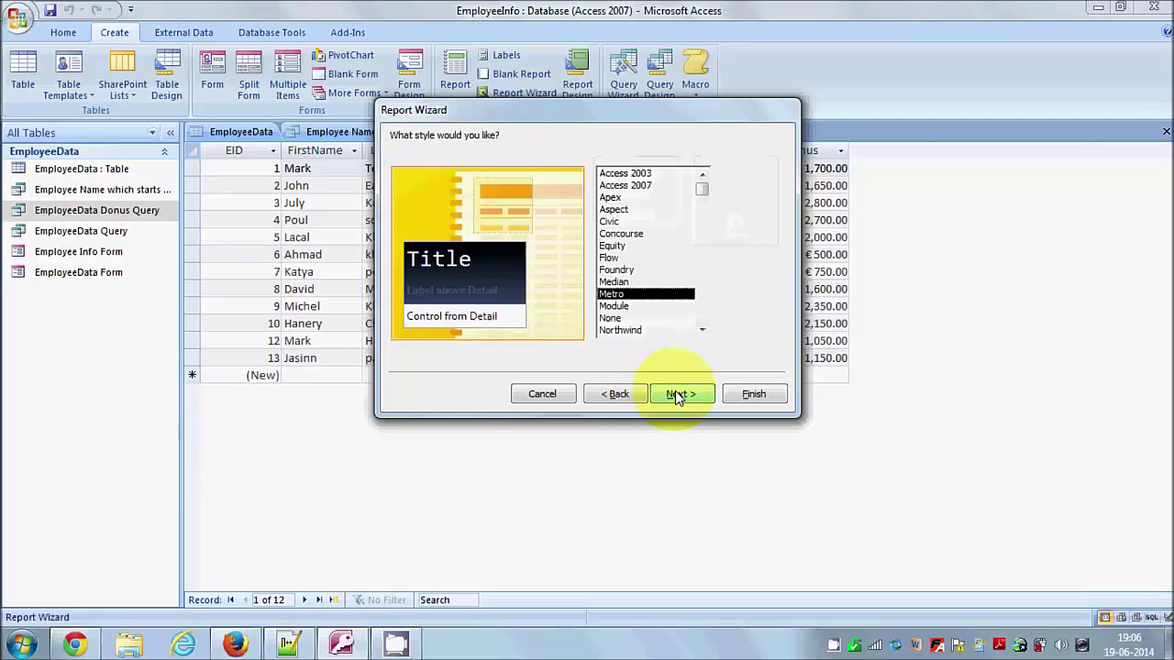
Step: Preview several report styles and choose the Trek style for the report
click(617, 281)
click(620, 236)
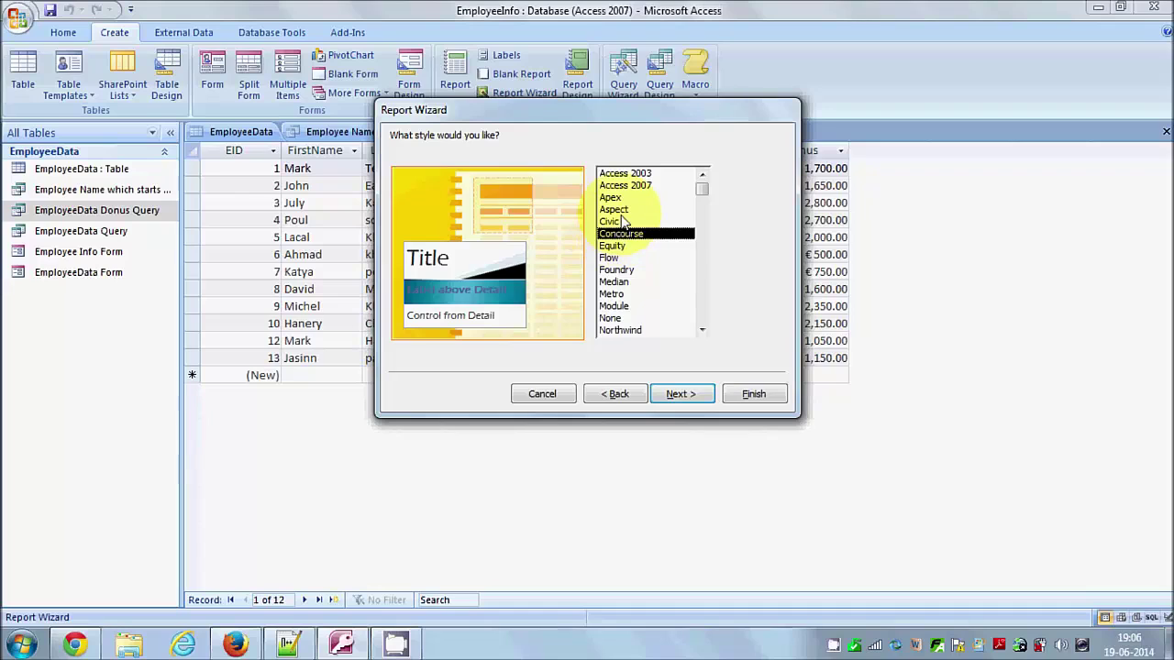
click(614, 209)
click(610, 197)
click(613, 246)
click(613, 293)
scroll(631, 287, down, 3)
click(631, 282)
scroll(631, 286, down, 3)
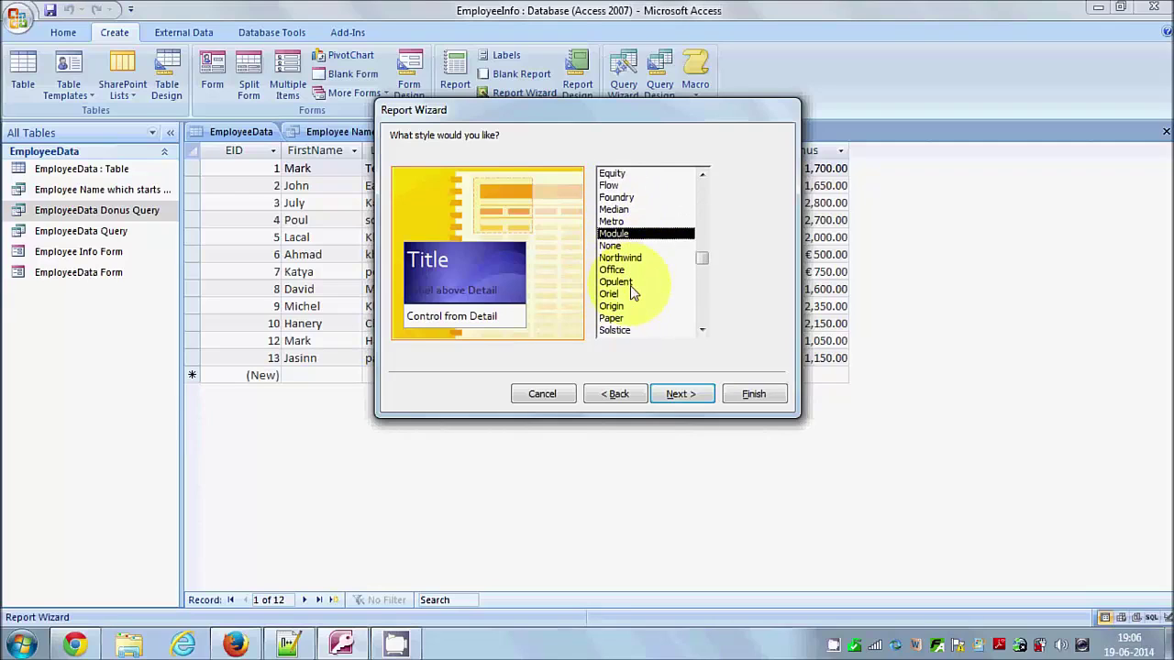
click(621, 294)
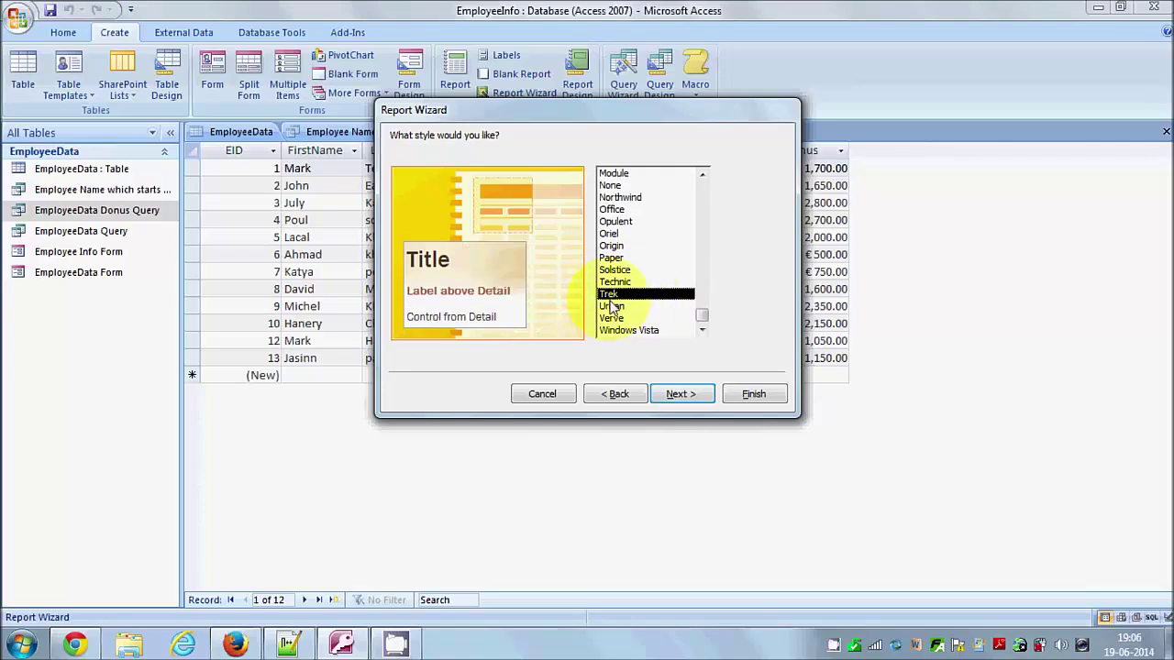
click(680, 395)
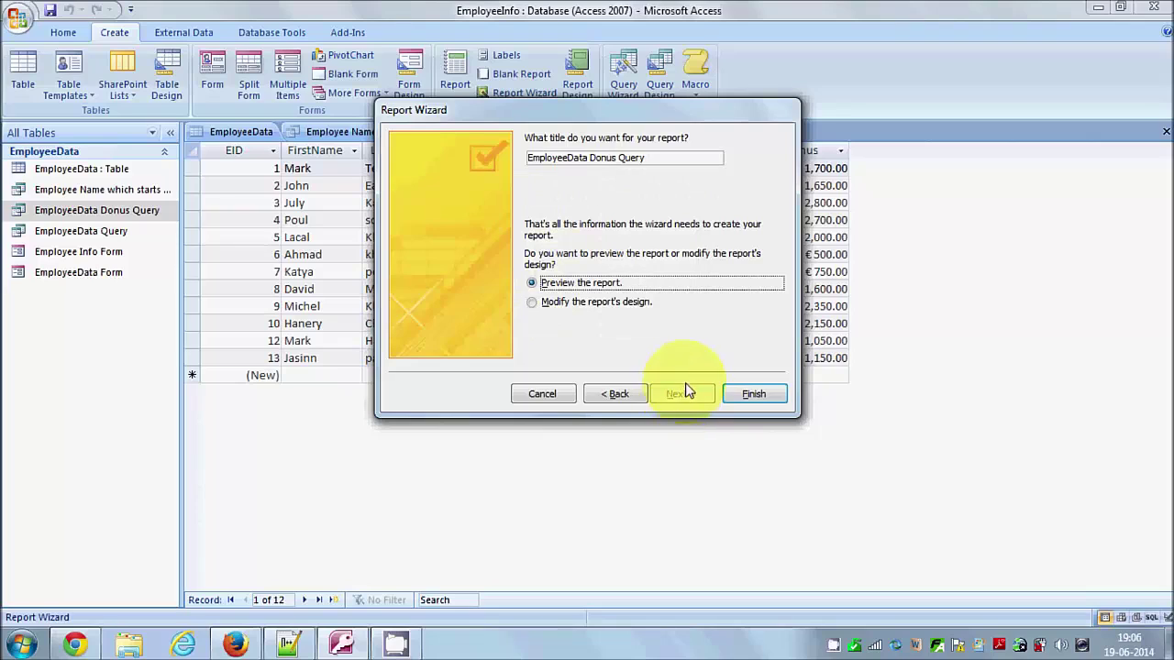
Step: Set the report's title to Employee Bonus Report in the wizard
click(655, 160)
drag(676, 156, 501, 146)
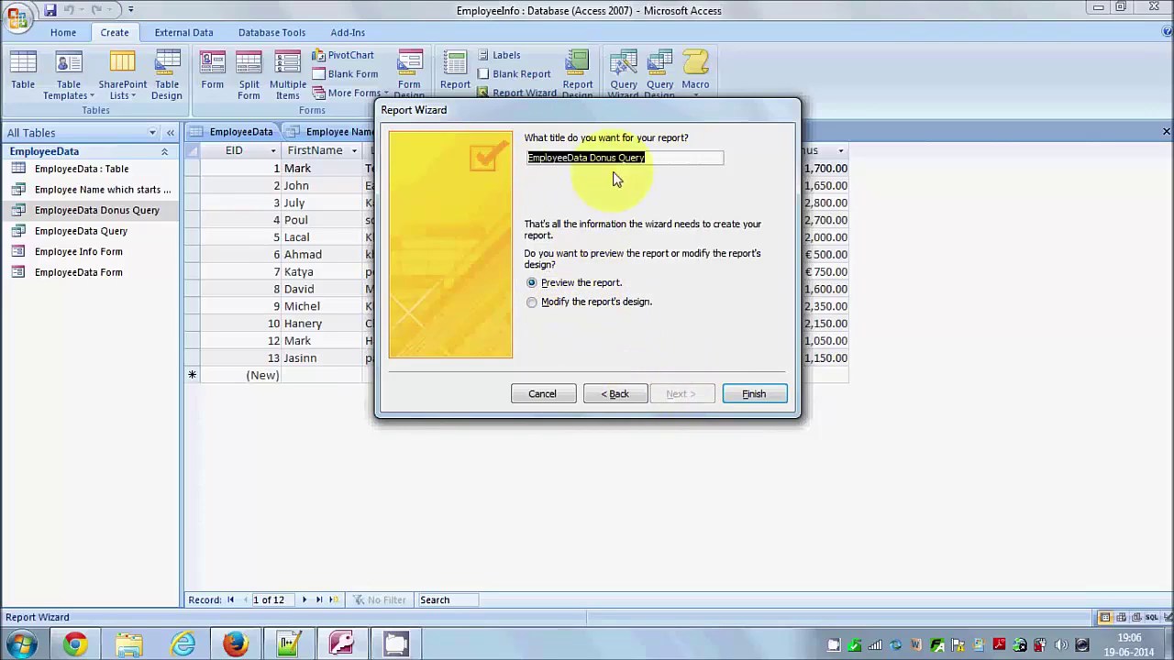
click(672, 158)
double_click(679, 158)
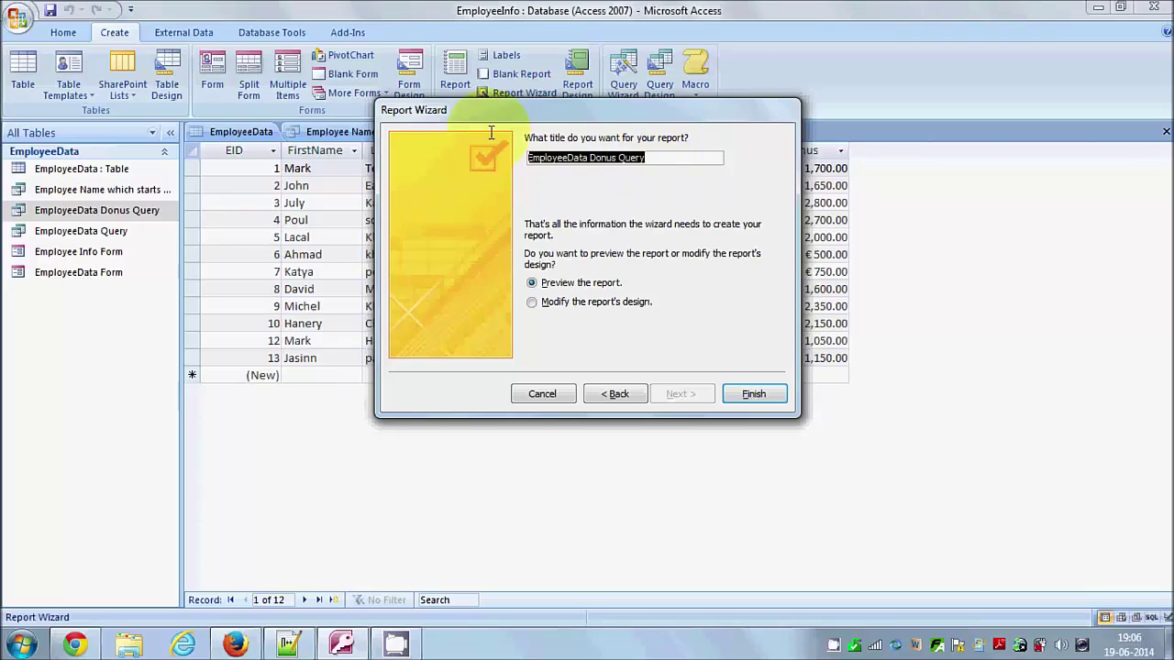
click(655, 158)
drag(655, 157, 491, 158)
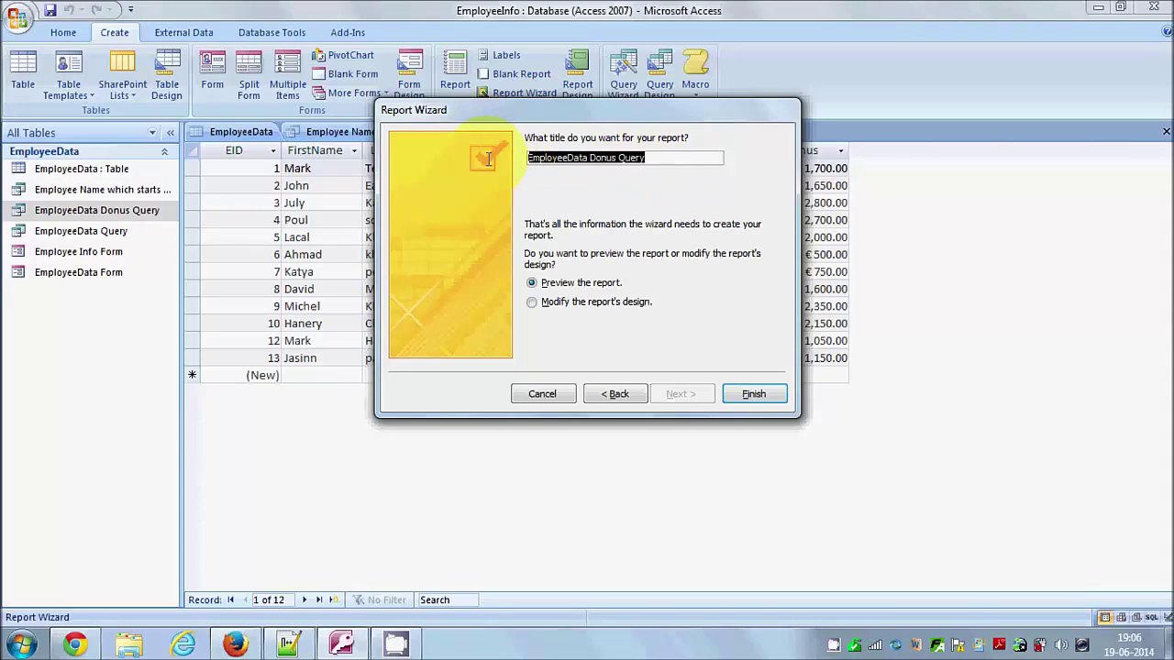
click(580, 160)
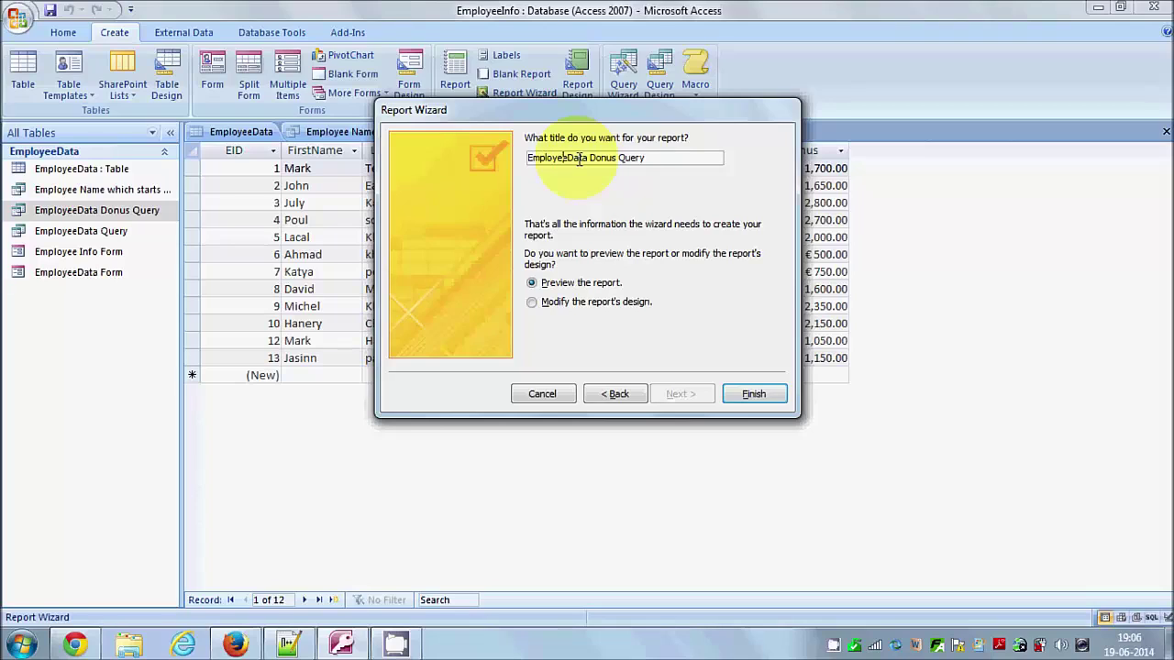
key(BackSpace)
key(BackSpace)
key(Delete)
key(Delete)
key(Right)
key(Delete)
key(Delete)
key(Delete)
key(Delete)
key(Delete)
key(Delete)
drag(645, 157, 506, 156)
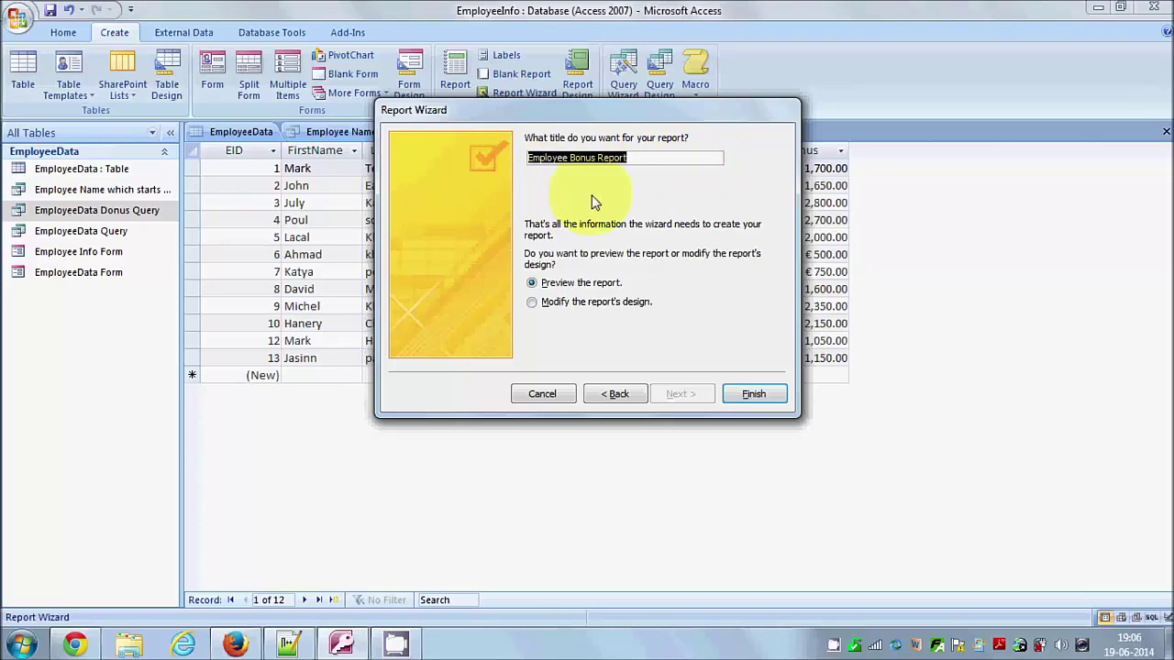
Step: Choose to modify the report's design and finish the wizard
click(532, 304)
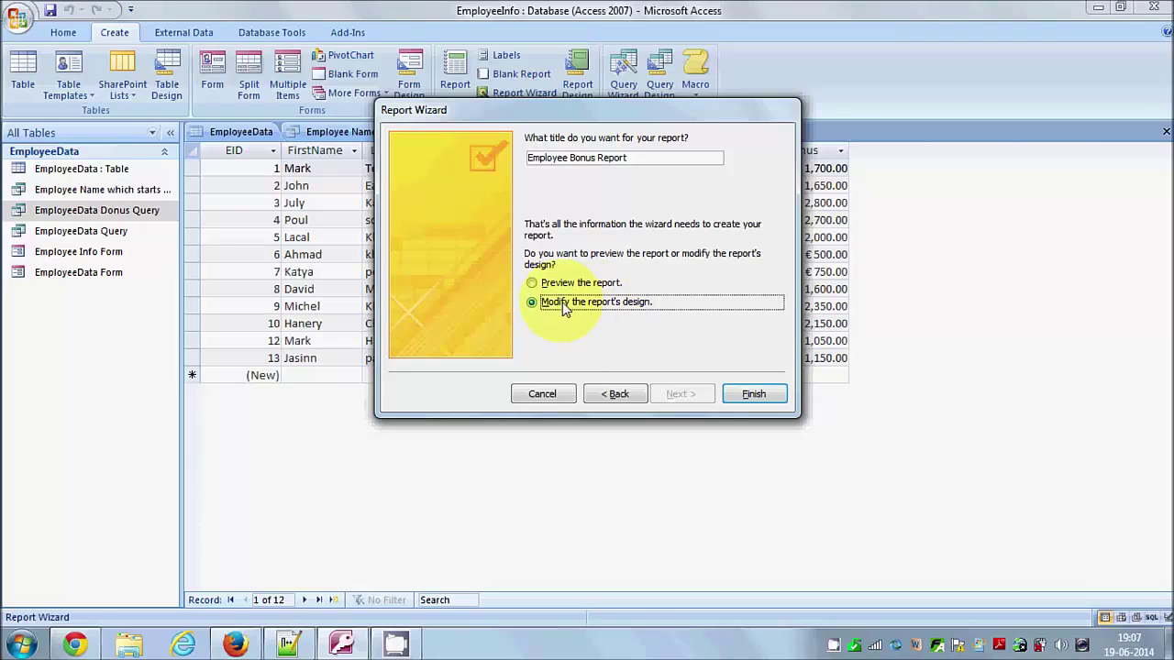
click(751, 392)
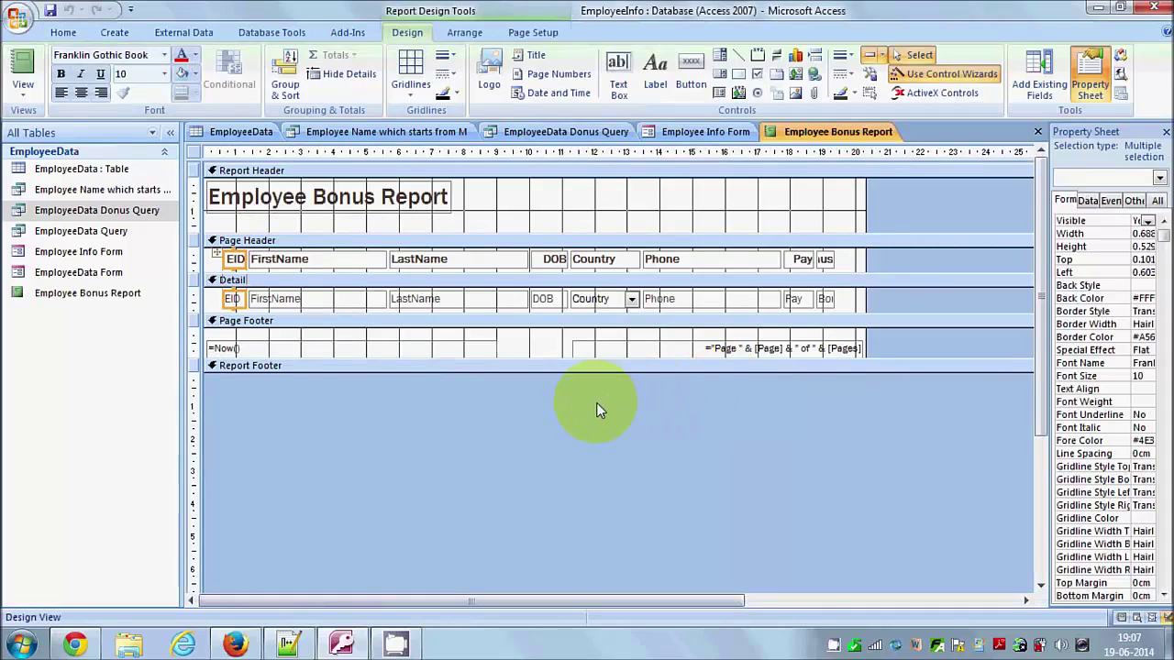
click(103, 293)
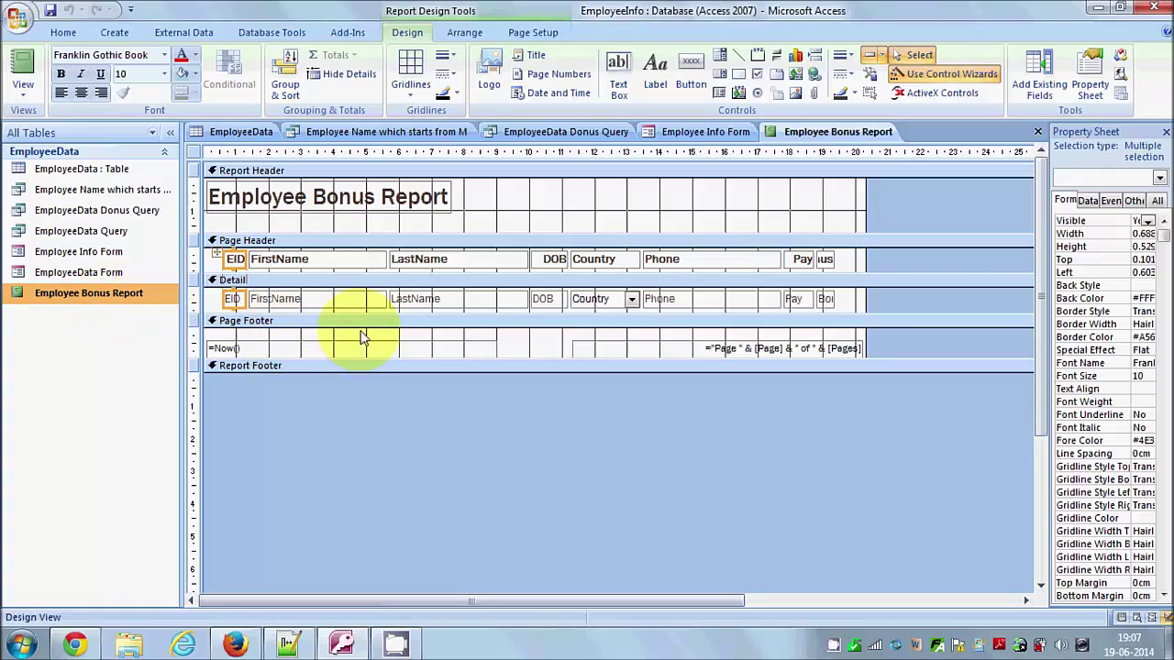
Step: Examine how the columns of Employee Bonus Report display in Print Preview
click(34, 95)
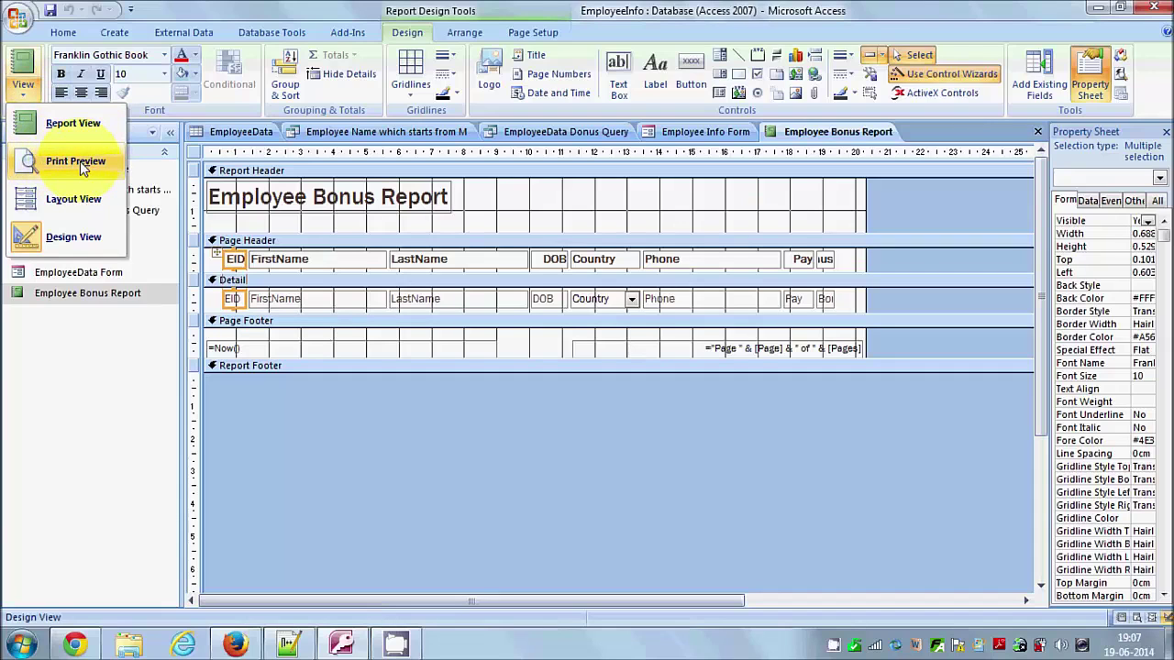
click(80, 161)
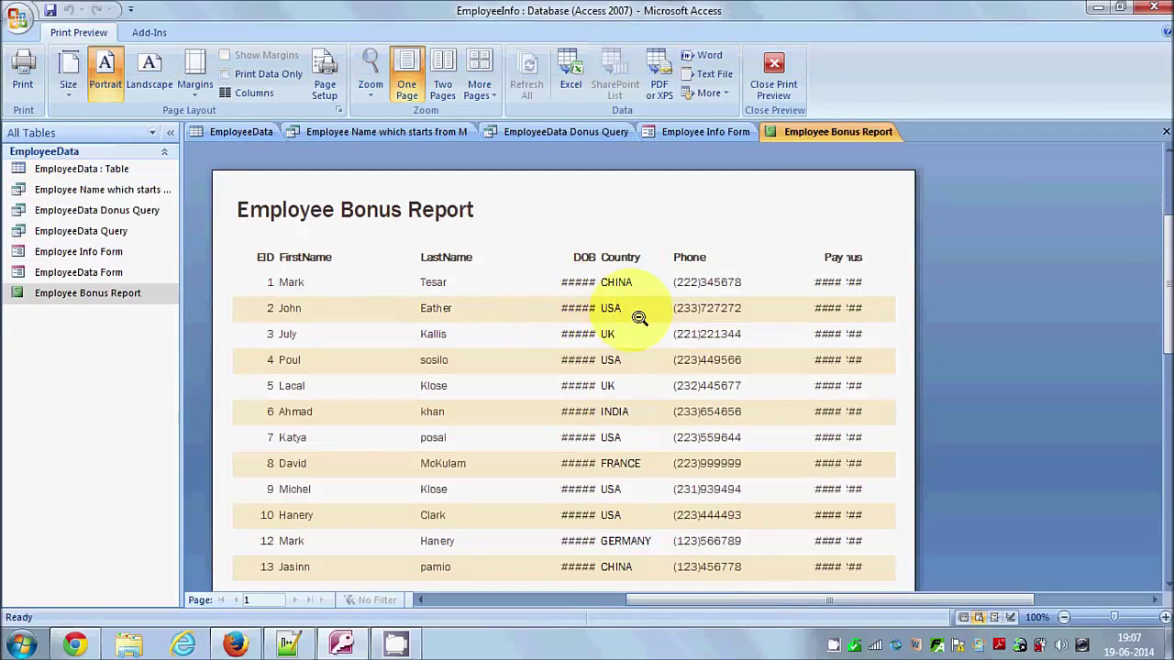
scroll(642, 321, down, 1)
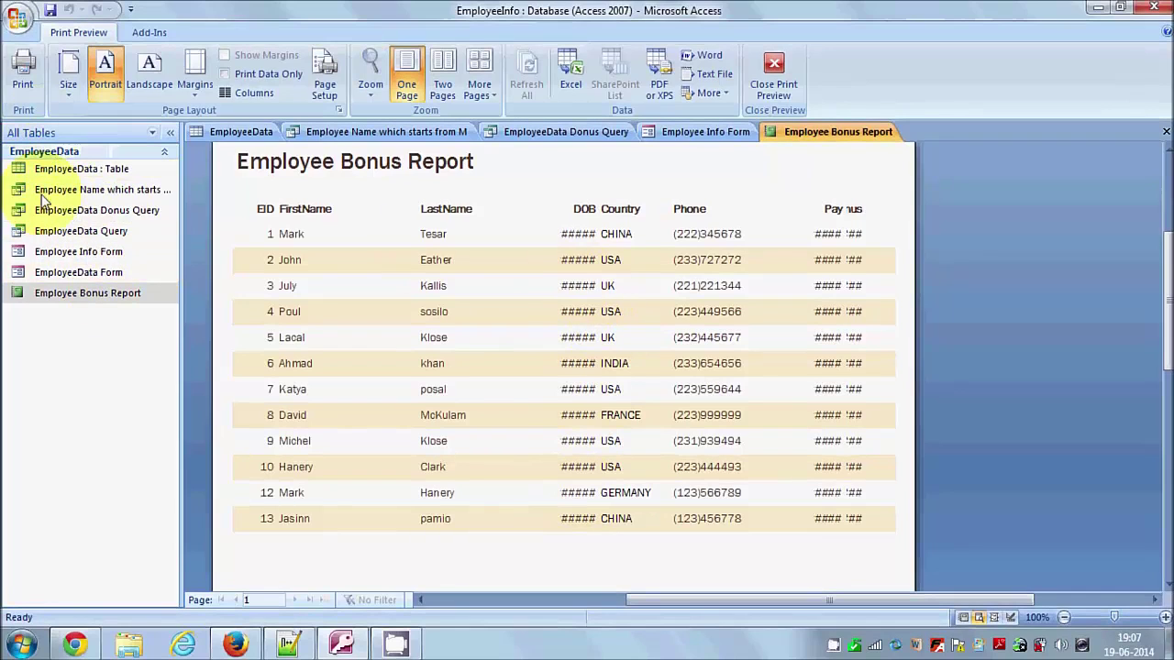
Step: Return Employee Bonus Report to Design View and enlarge the Page Footer section to about 4.6 cm high
click(53, 289)
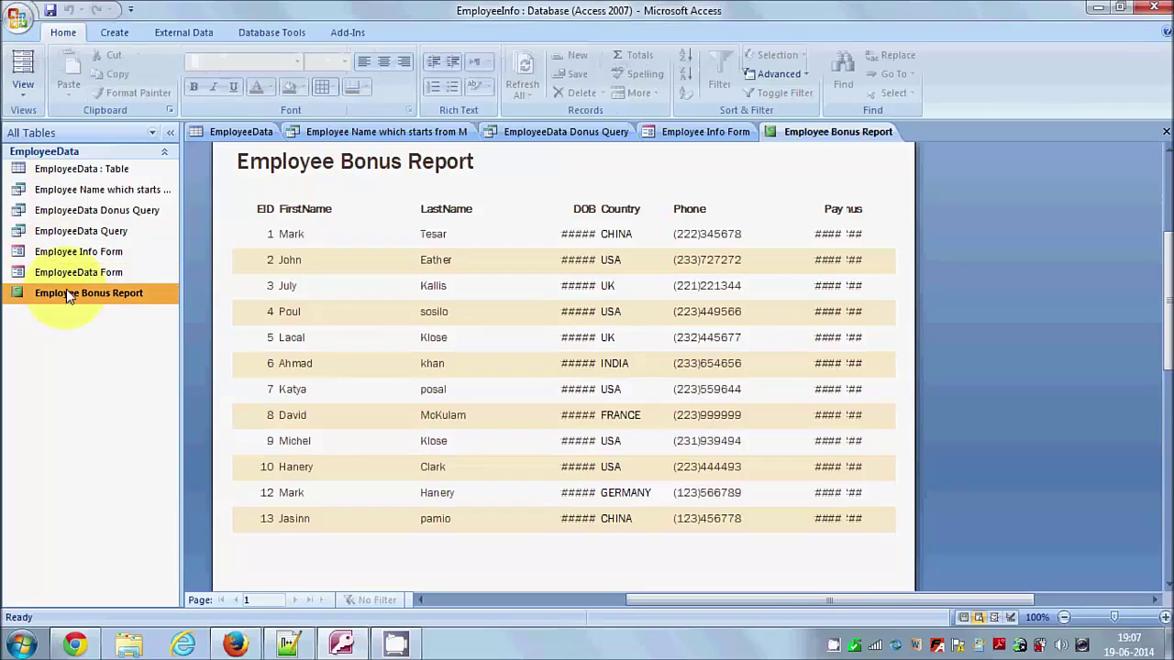
right_click(68, 291)
click(112, 336)
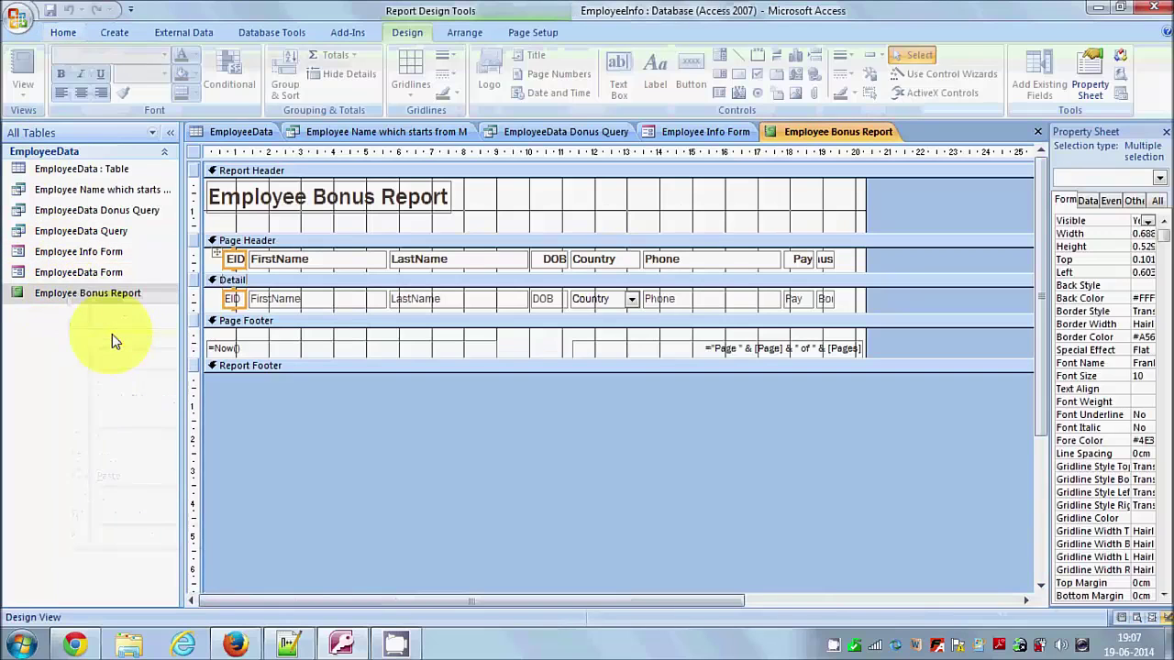
drag(581, 354, 584, 474)
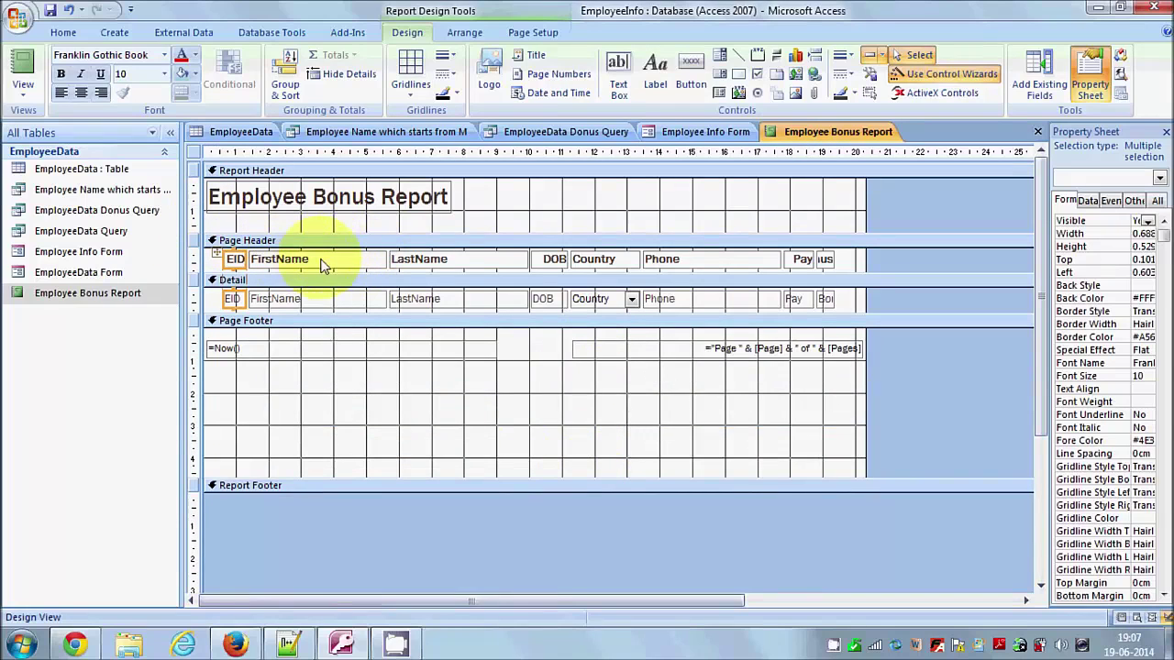
Step: Narrow the FirstName column to about 2.3 cm and the LastName column to about 2.4 cm
click(315, 298)
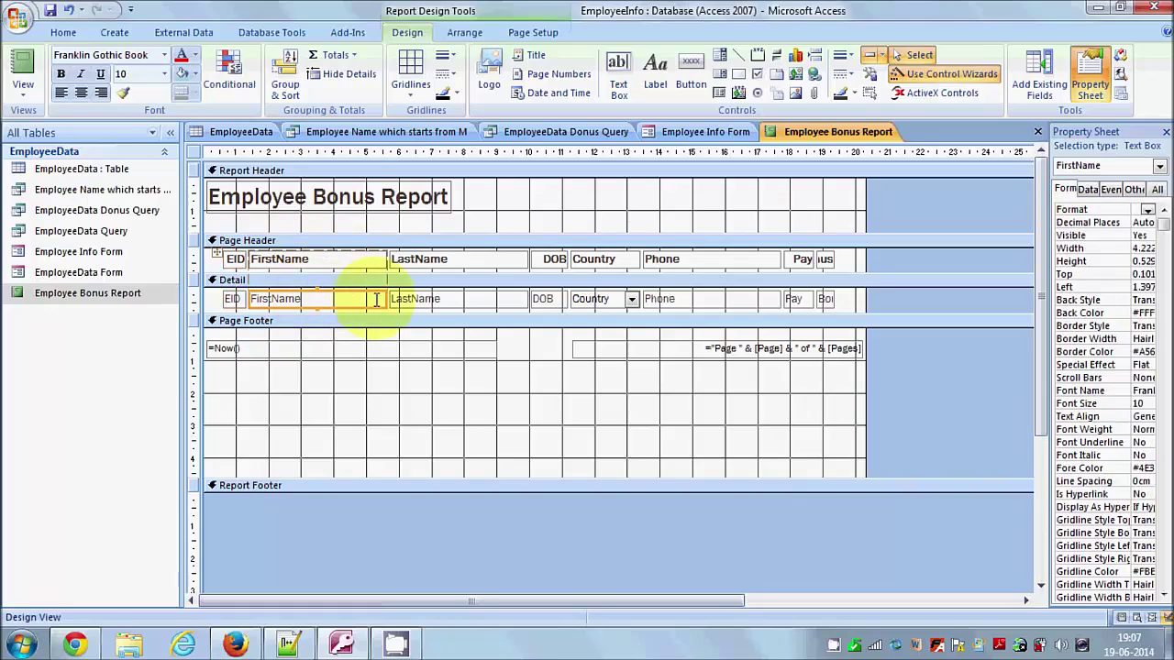
drag(383, 299, 324, 299)
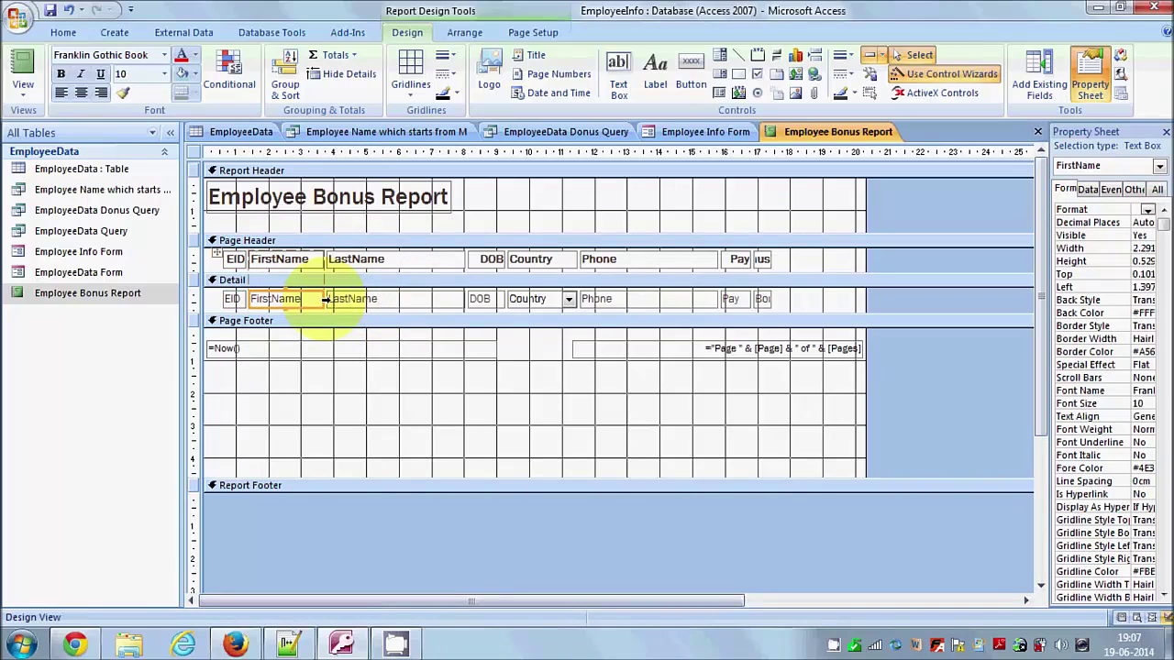
click(420, 299)
key(ctrl+a)
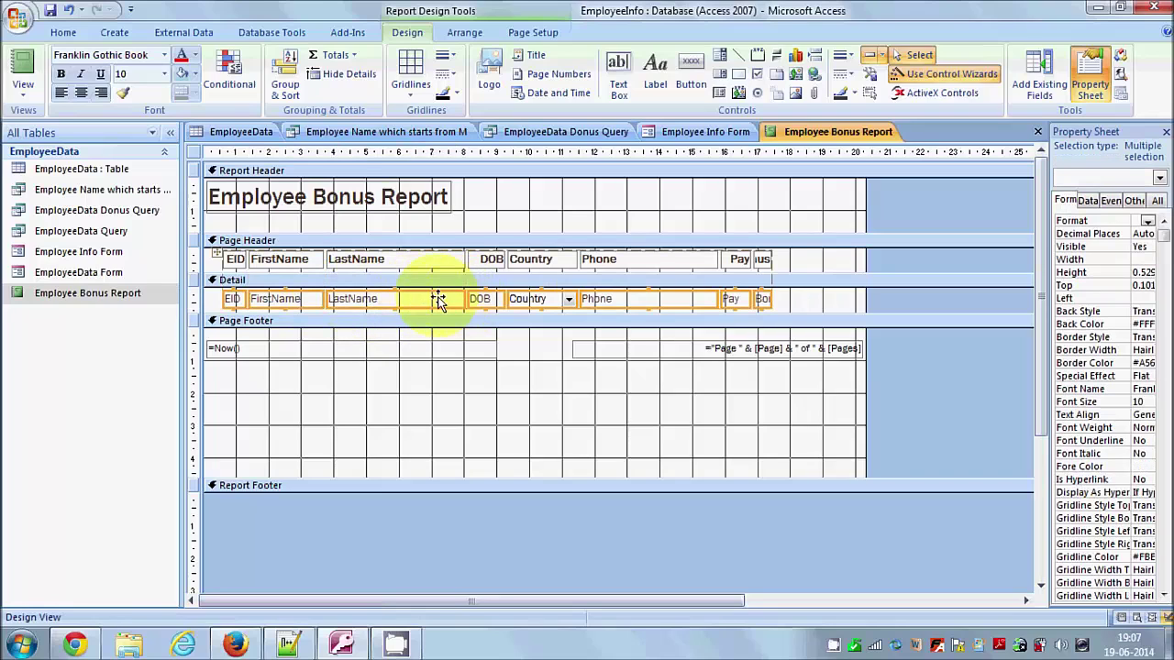
click(467, 347)
click(414, 298)
drag(463, 299, 407, 301)
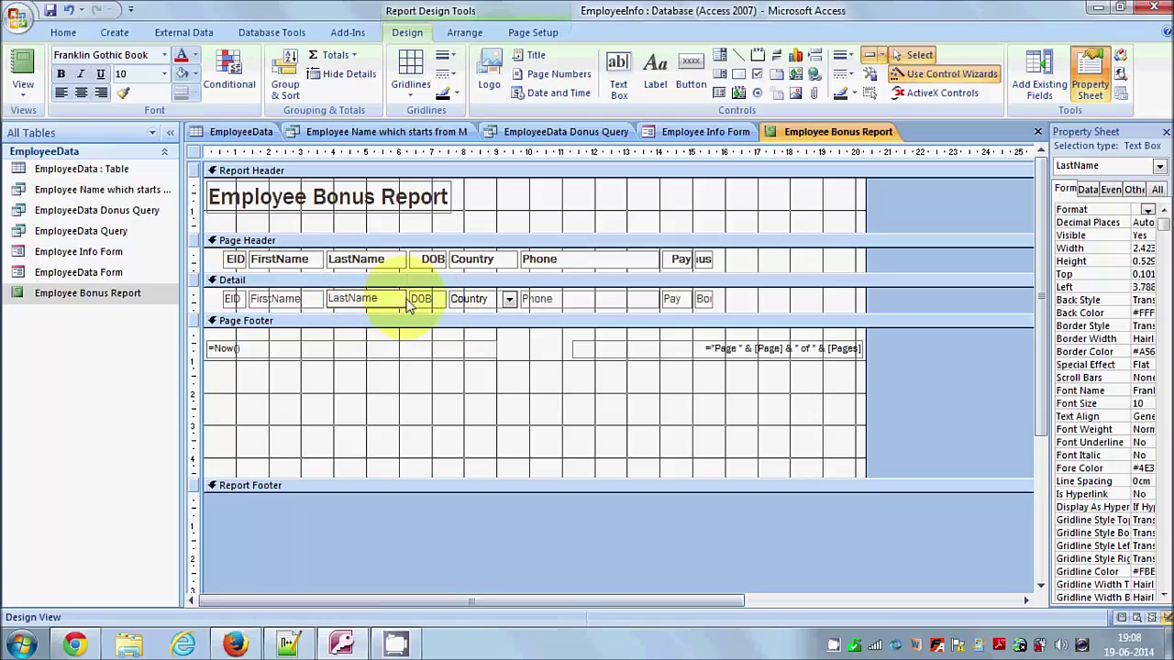
Step: Widen the DOB column to about 2.35 cm
click(422, 303)
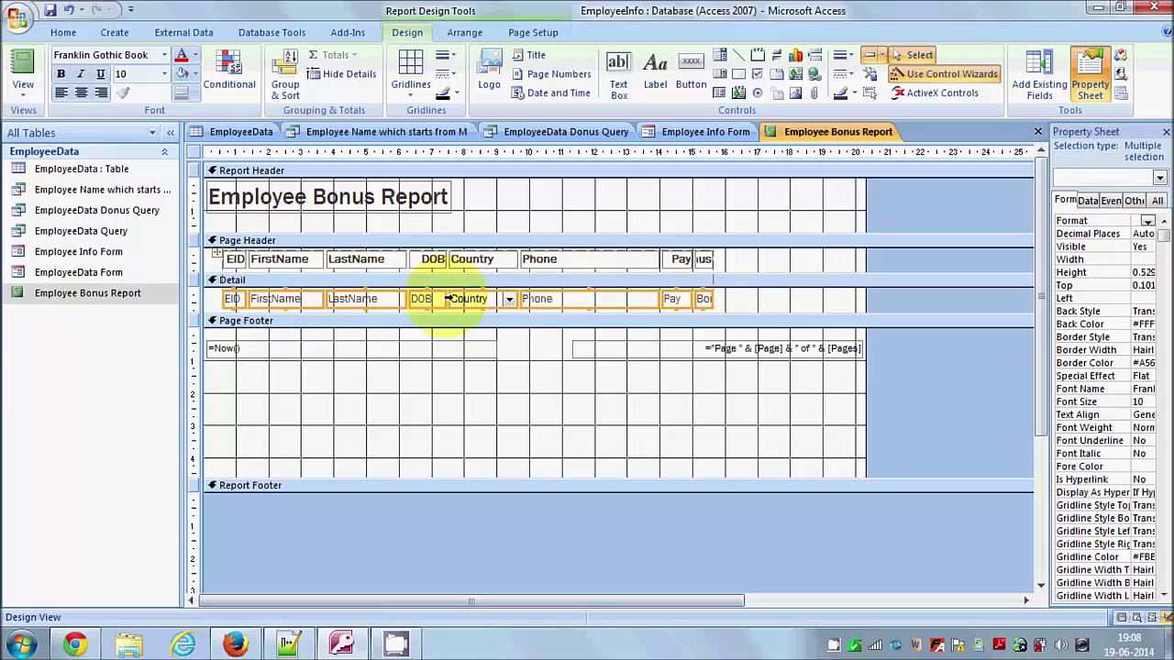
click(440, 320)
click(439, 306)
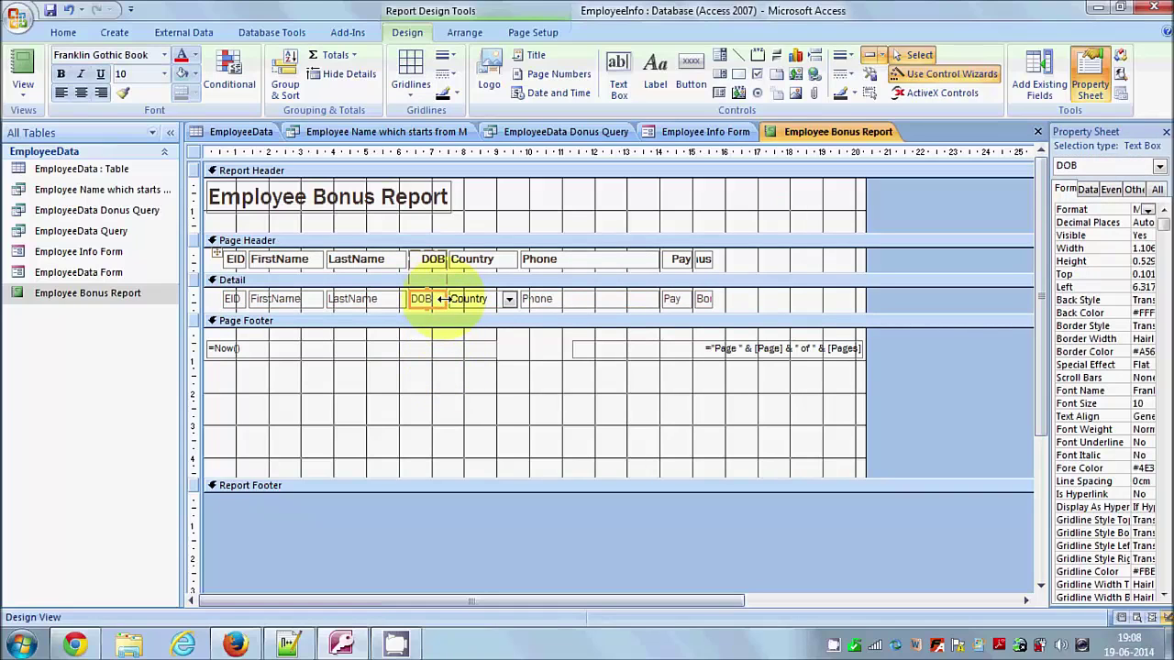
click(444, 299)
drag(486, 299, 484, 299)
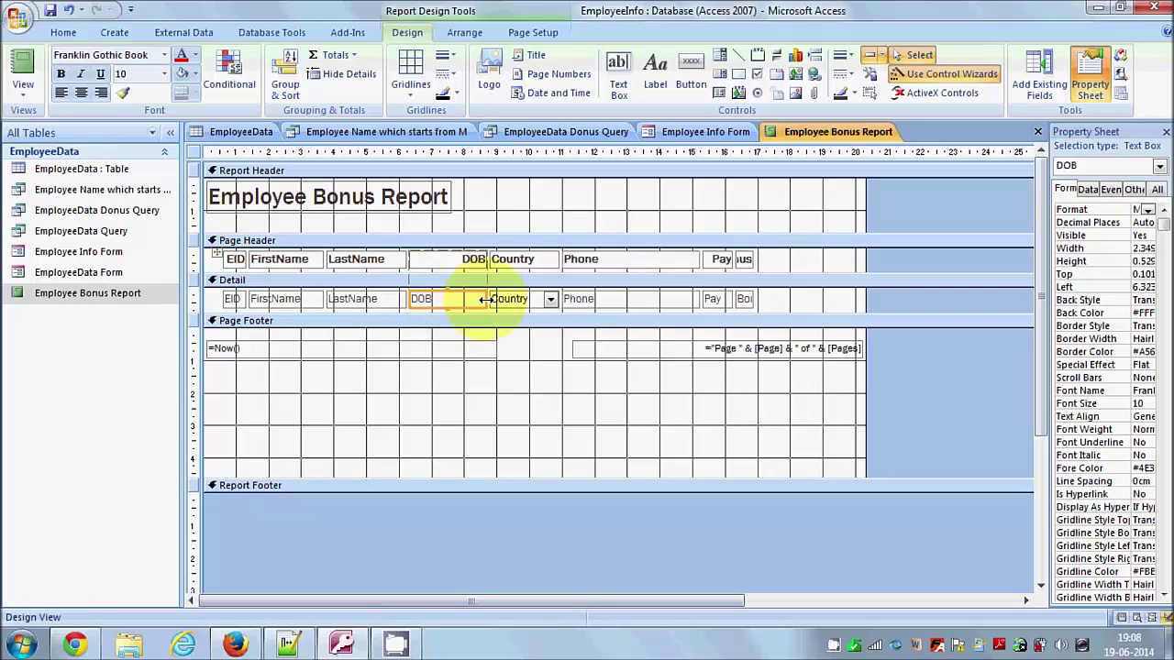
Step: Widen the Bonus column to fit its full heading and the Pay column to about 1.6 cm
click(745, 300)
mouse_move(748, 299)
mouse_down()
mouse_move(798, 299)
mouse_move(734, 299)
mouse_move(754, 299)
mouse_up()
click(729, 299)
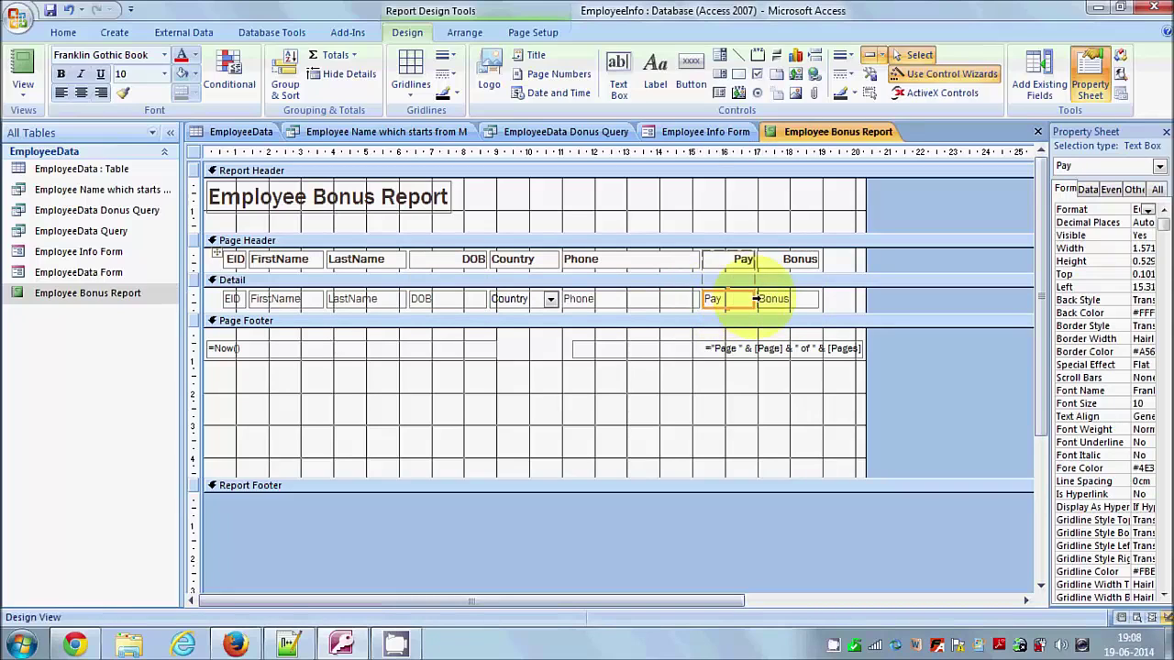
key(ctrl+a)
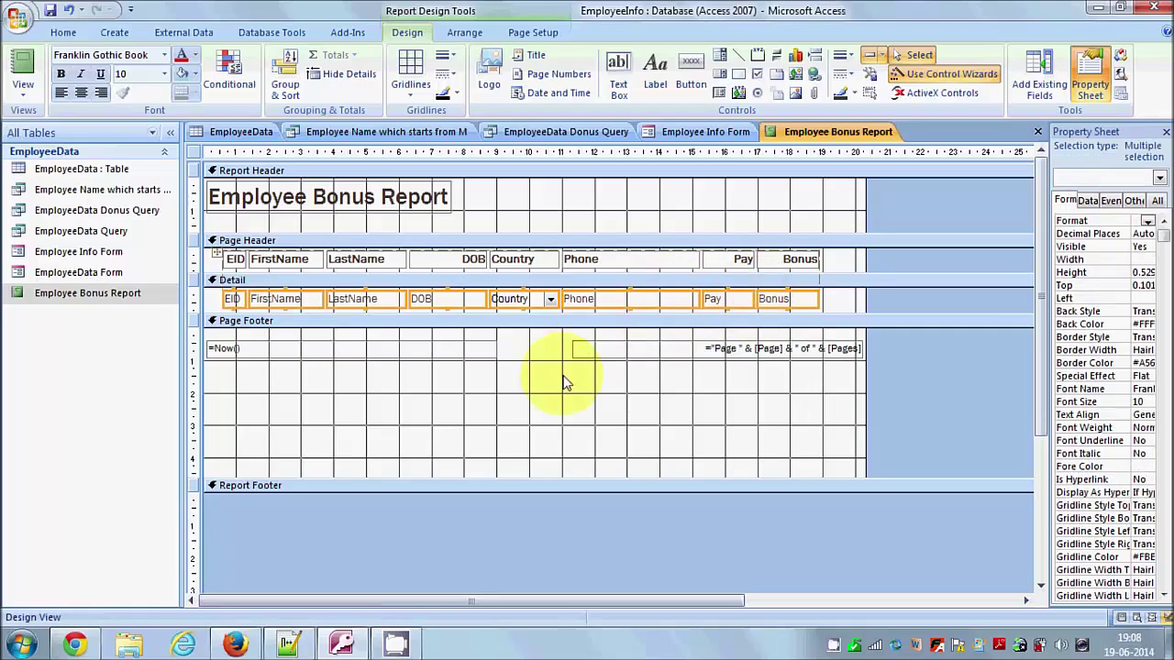
click(558, 380)
Step: Check the resized DOB, Pay and Bonus columns in Print Preview
click(28, 85)
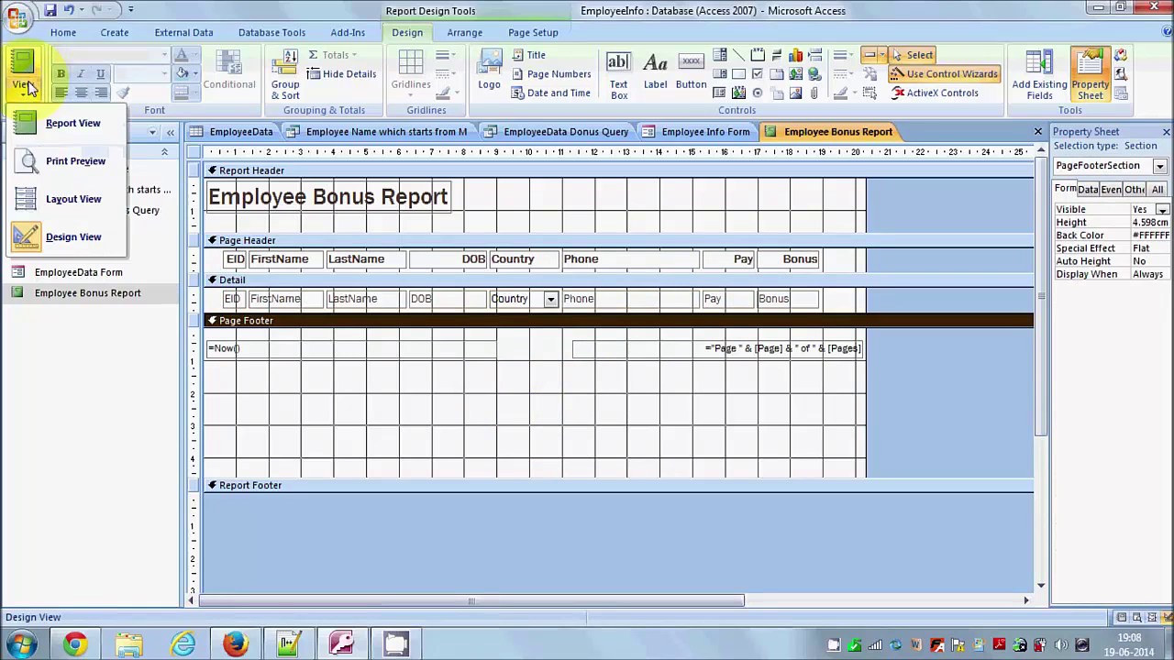
click(73, 156)
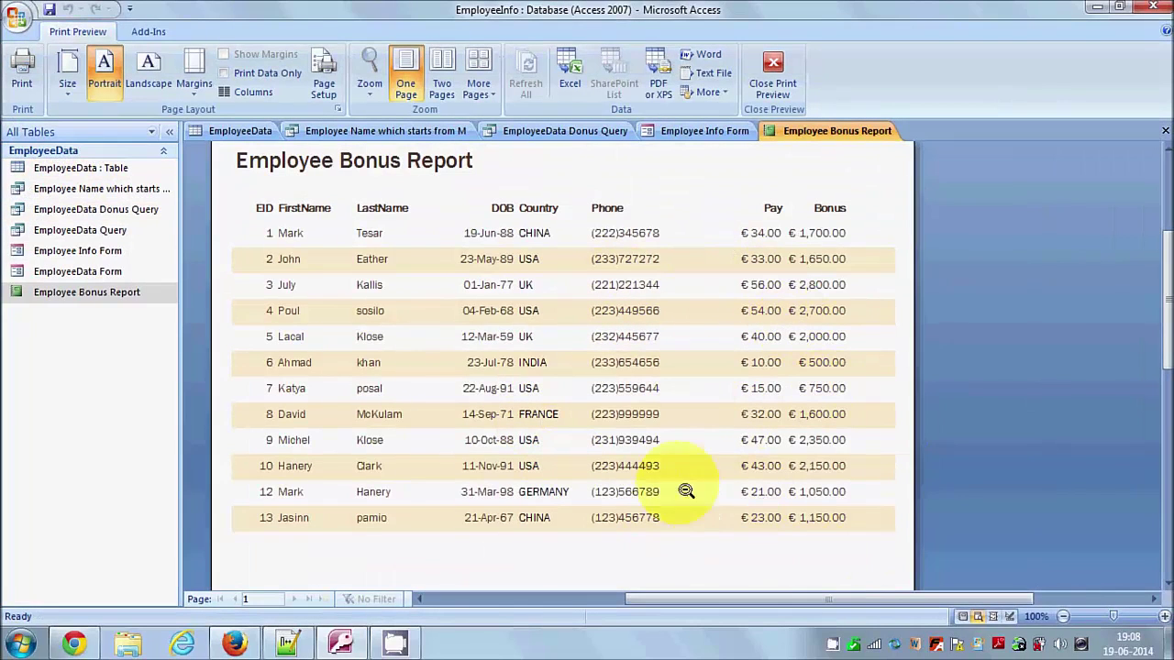
scroll(771, 285, down, 1)
scroll(770, 285, up, 1)
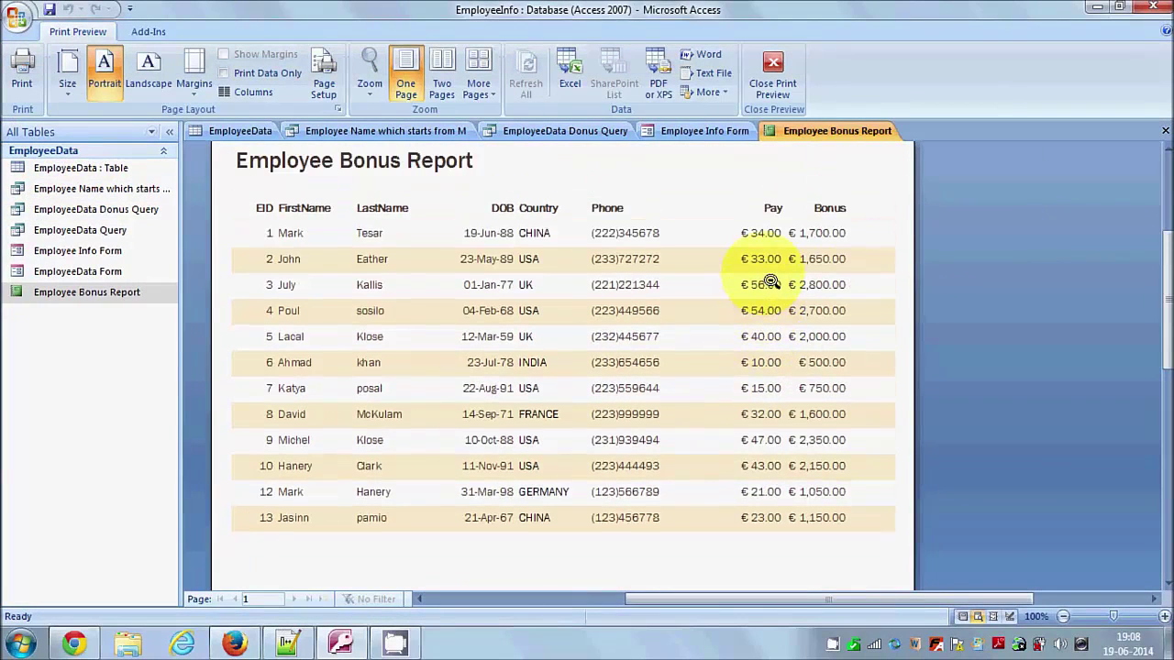
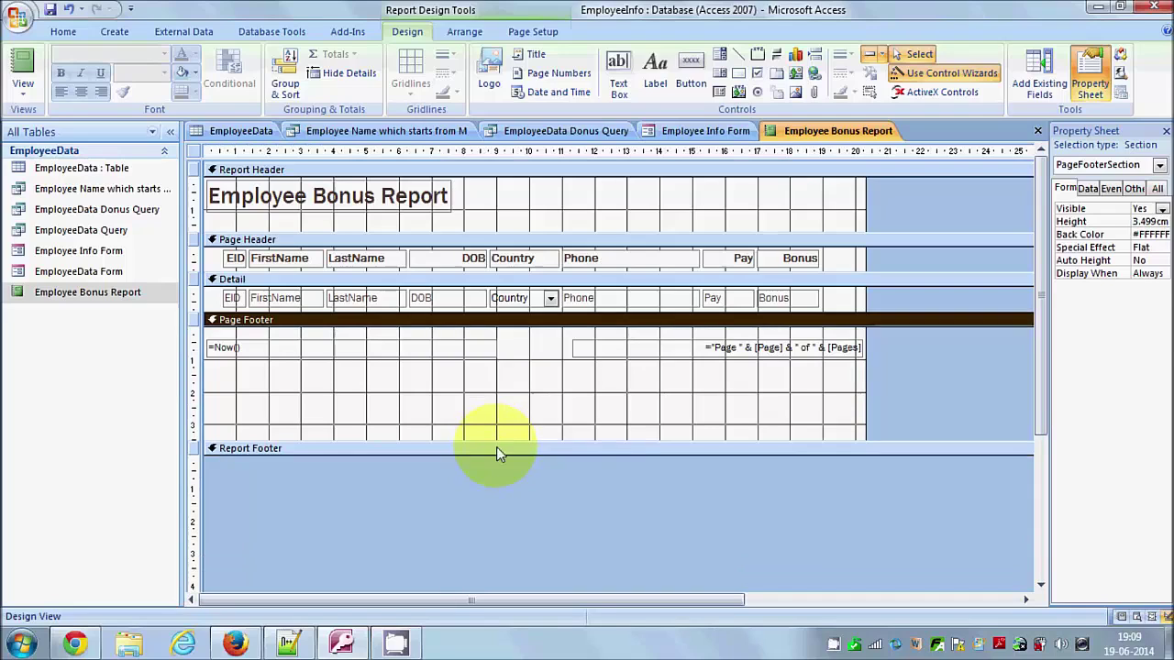
Step: Enlarge the Page Footer to about 4.6 cm high and move its date and page-number boxes down to about 2.3 cm from its top edge
drag(496, 450, 497, 484)
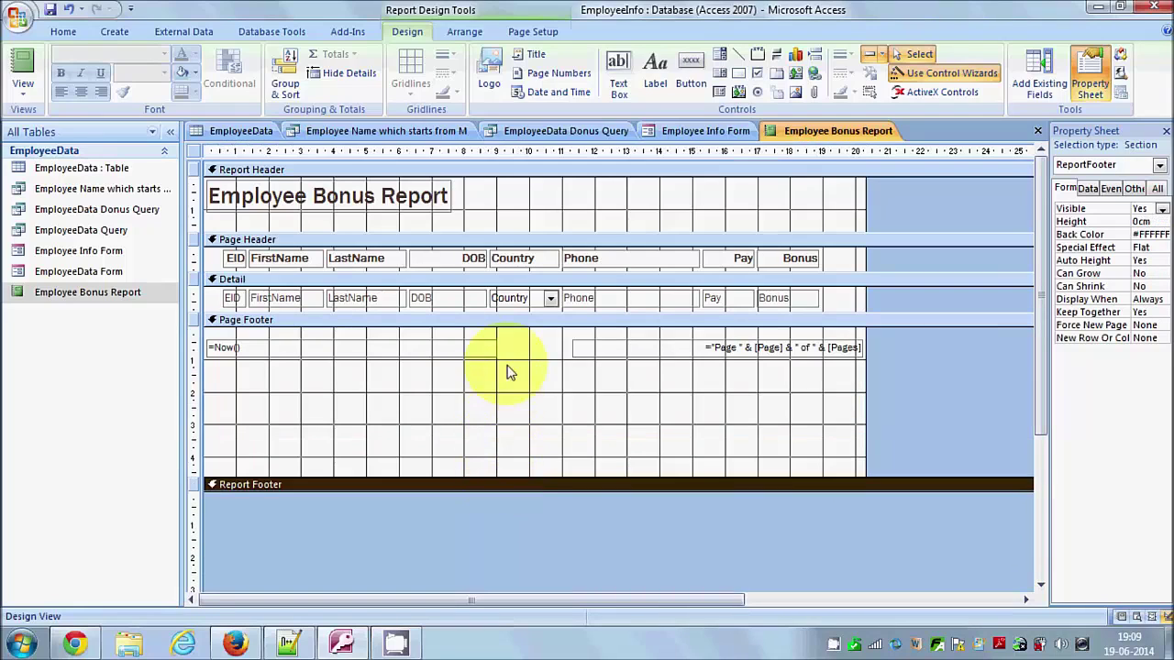
click(524, 321)
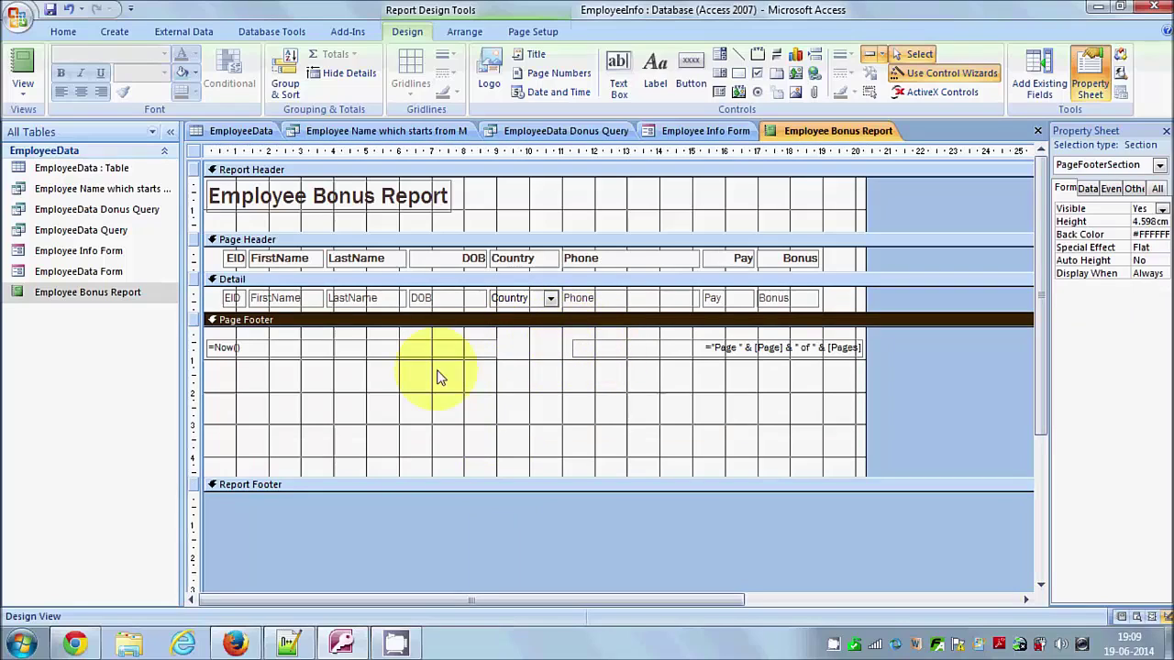
click(408, 350)
click(590, 355)
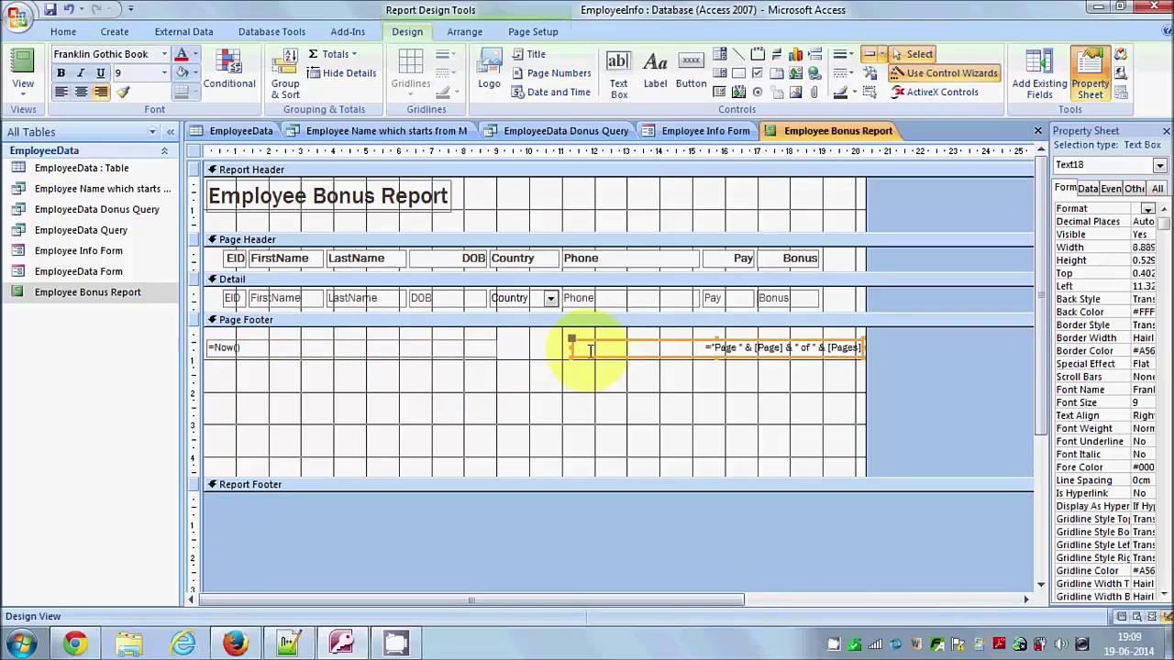
click(481, 350)
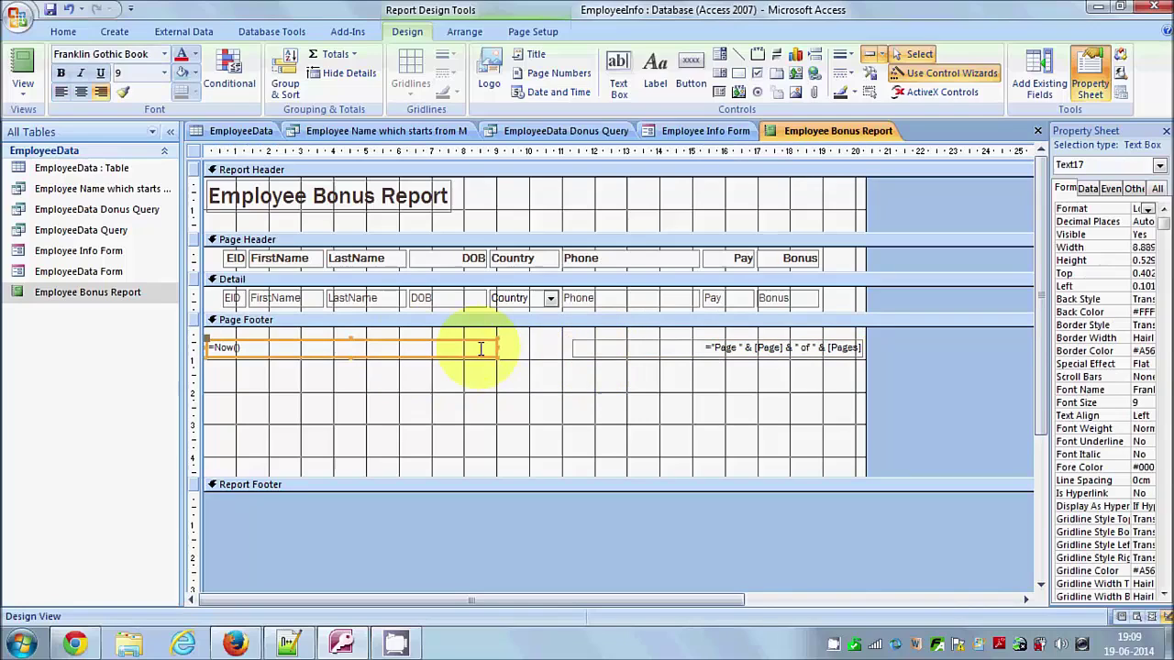
drag(485, 358, 482, 421)
click(662, 359)
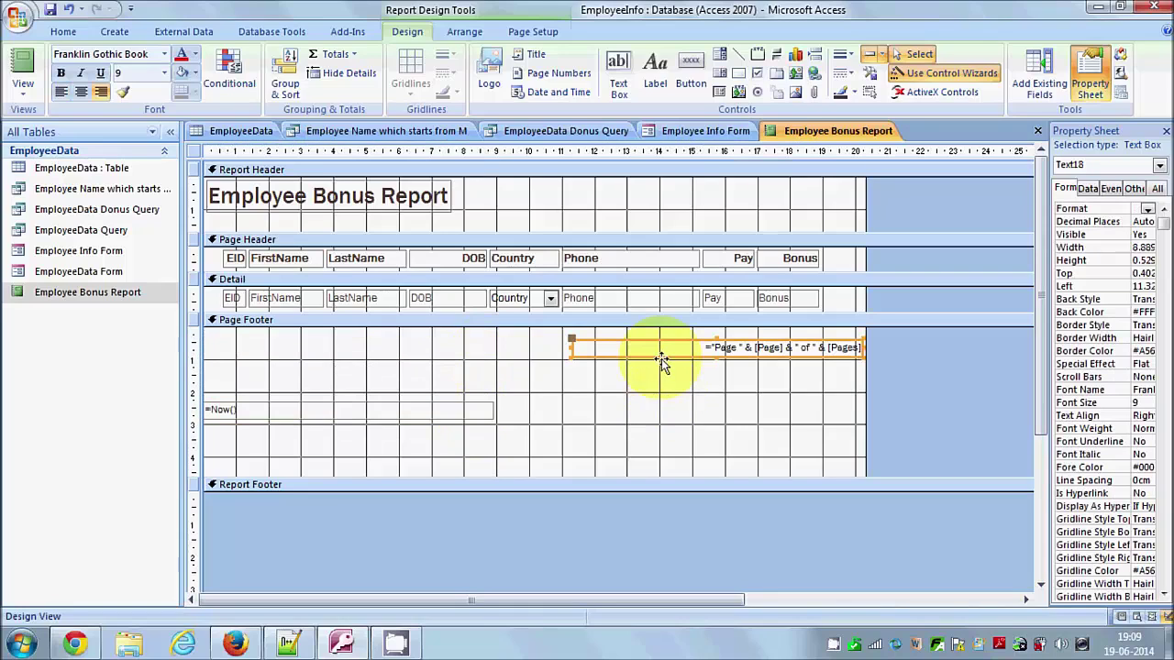
drag(664, 360, 658, 420)
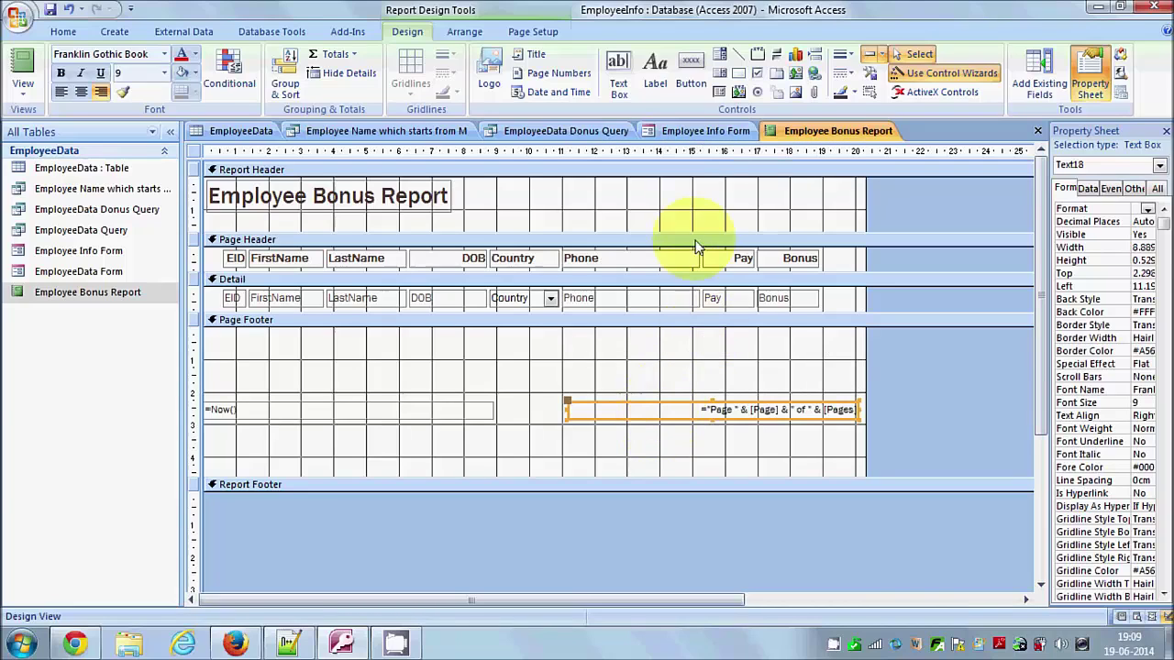
Step: Add a text box about 4.7 cm wide and 0.95 cm high to the upper Page Footer, containing =sum([Bonus])
click(267, 323)
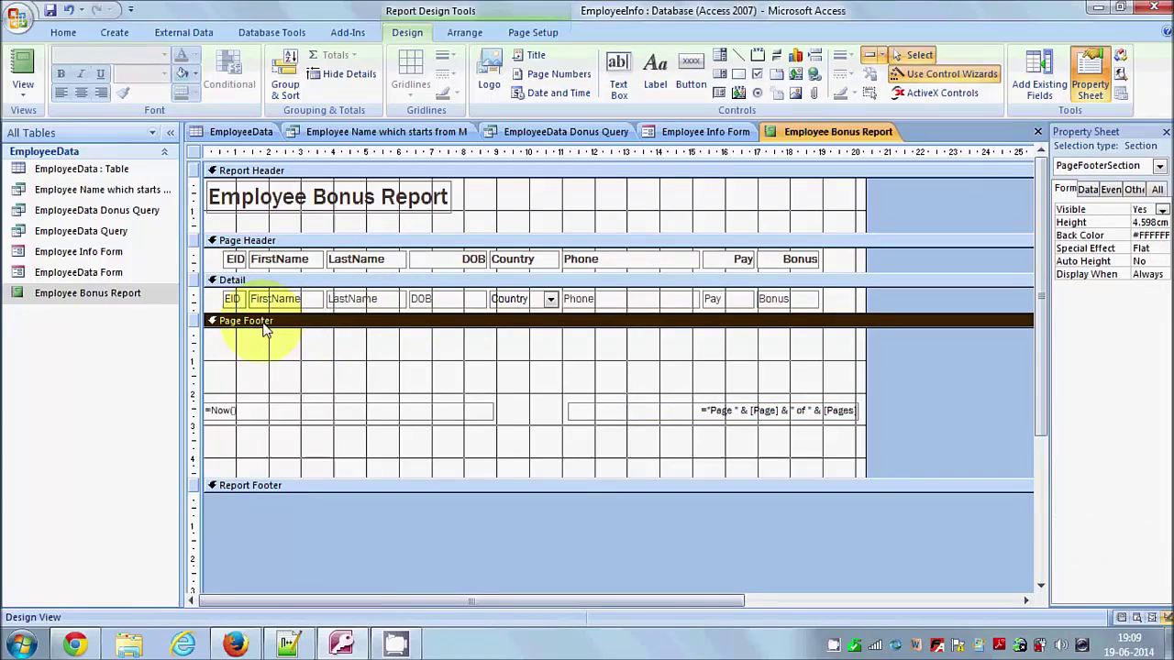
click(619, 74)
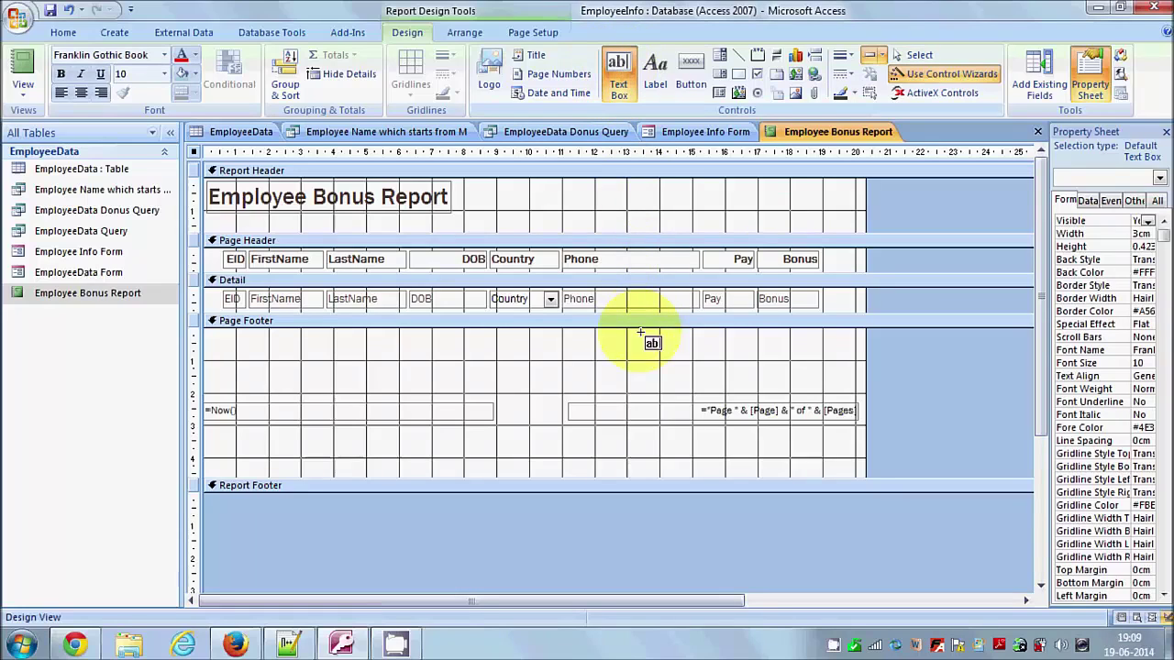
mouse_move(600, 337)
mouse_down()
mouse_move(669, 371)
mouse_move(776, 375)
mouse_move(756, 376)
mouse_up()
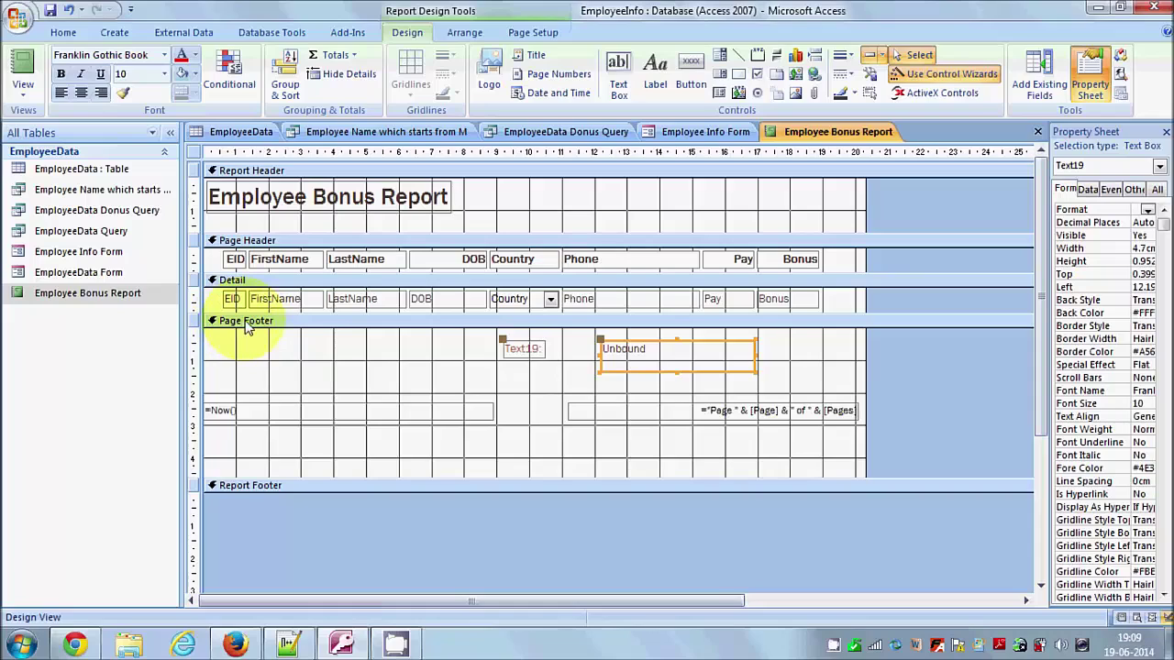
click(667, 352)
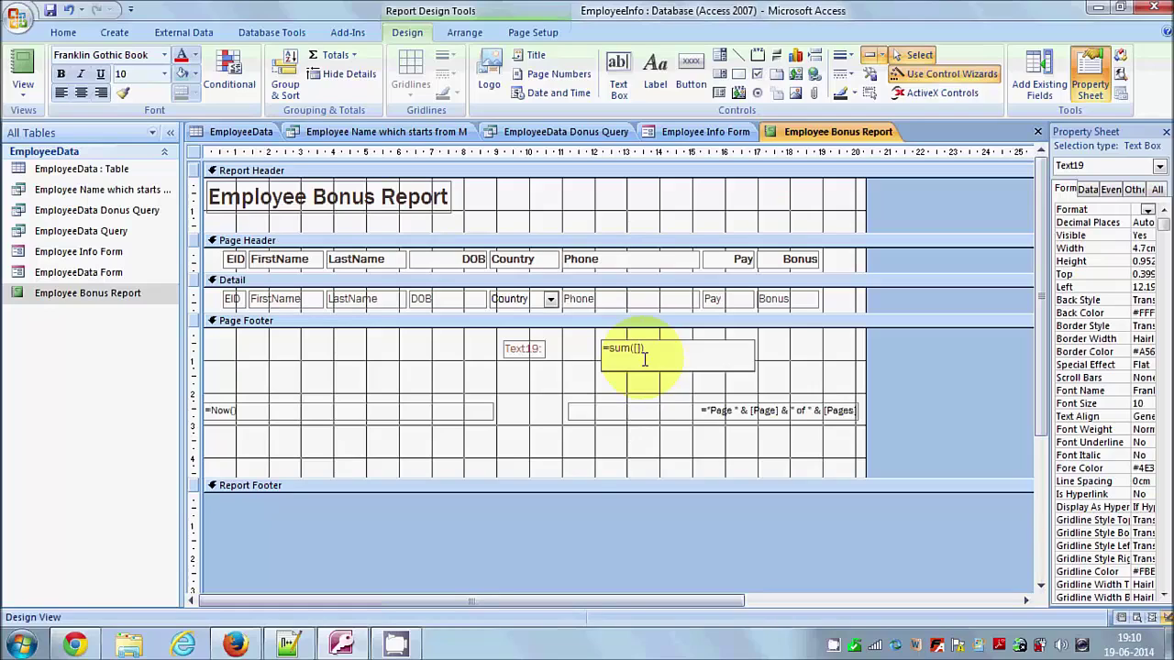
text(onus)
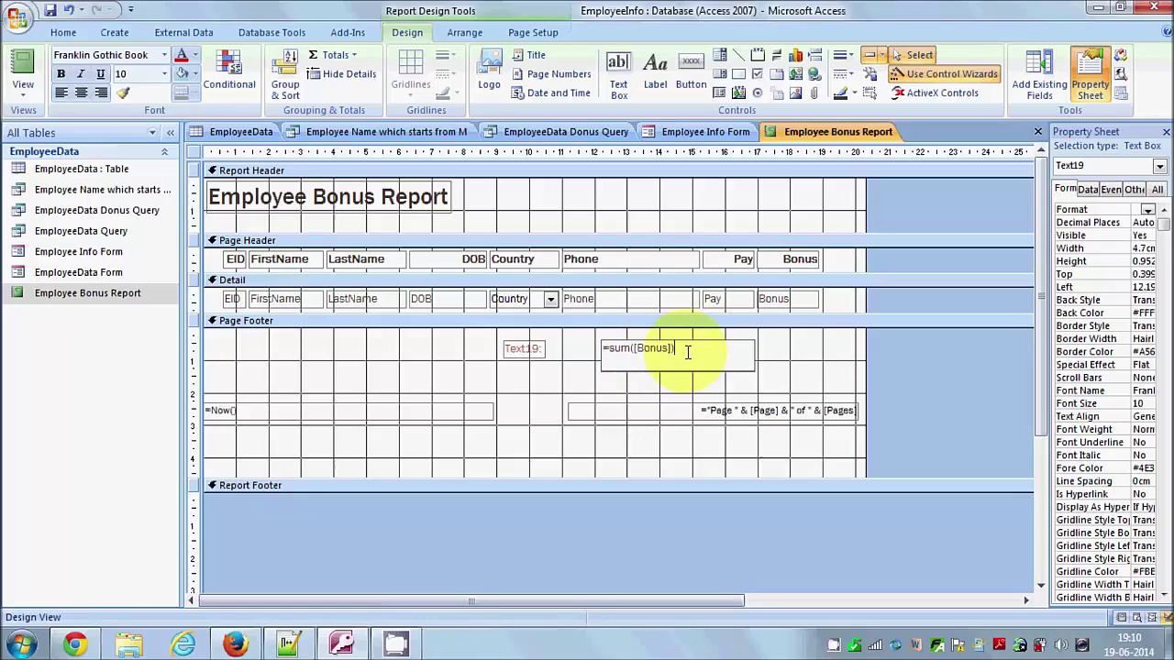
Step: Copy the =sum([Bonus]) expression from the footer text box into the blank document in Notepad++
drag(602, 348, 675, 348)
key(ctrl+c)
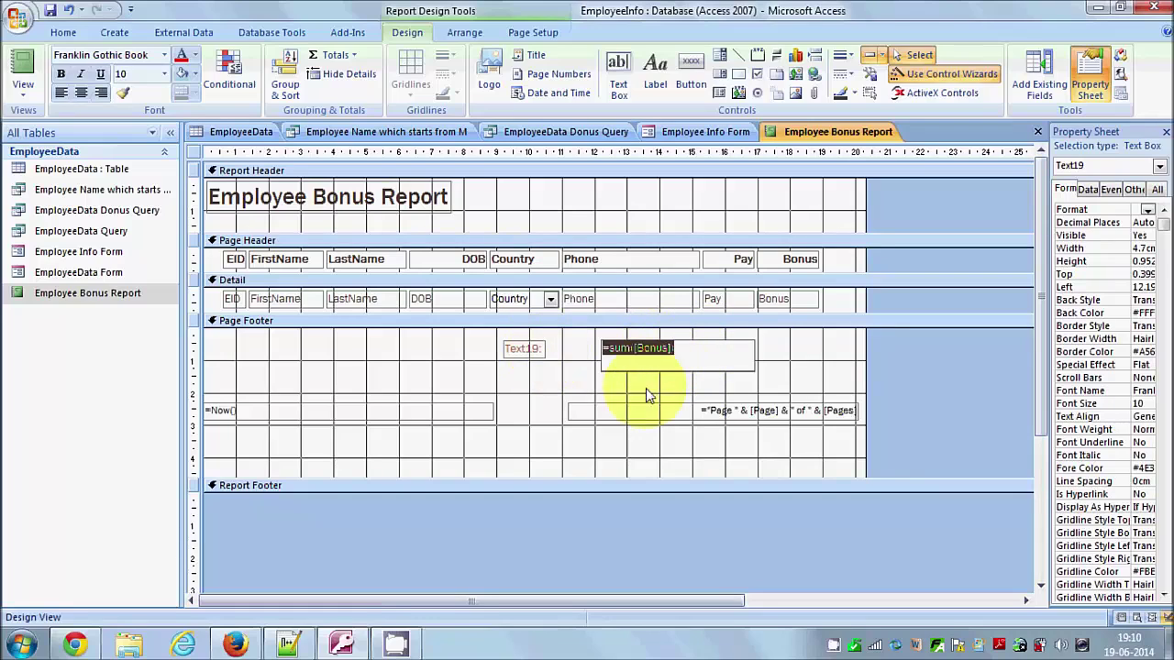
key(alt+Tab)
drag(542, 189, 53, 89)
key(ctrl+v)
click(308, 112)
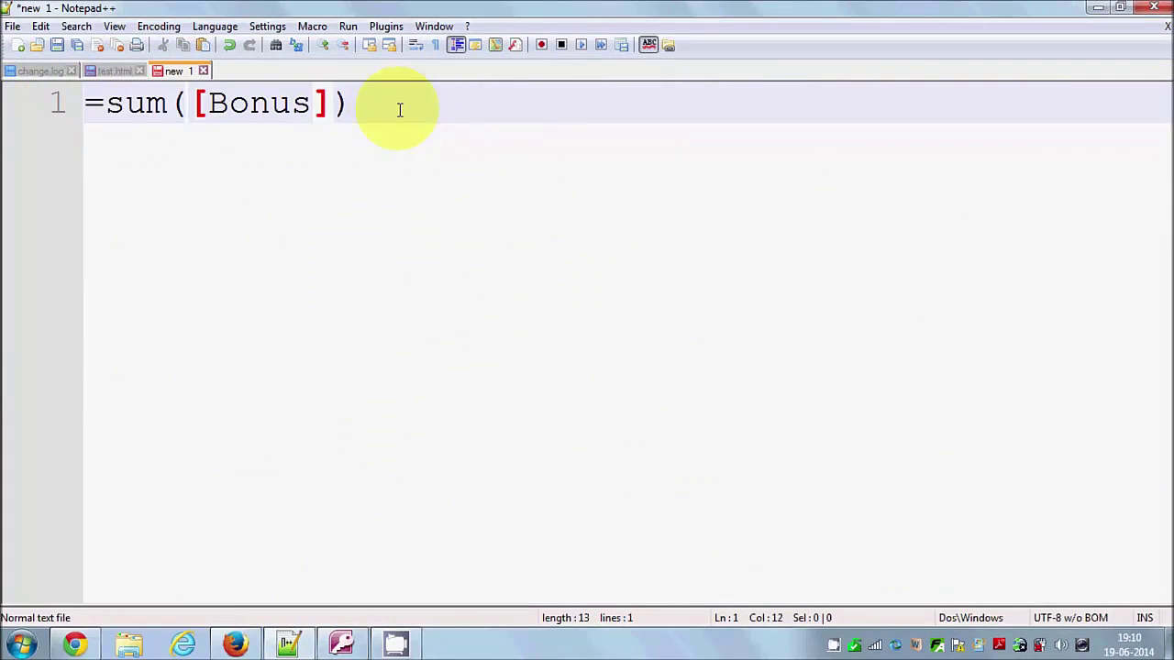
Step: Examine the parts of the sum expression in Notepad++, return to Access and commit the text box's expression
drag(450, 105, 69, 102)
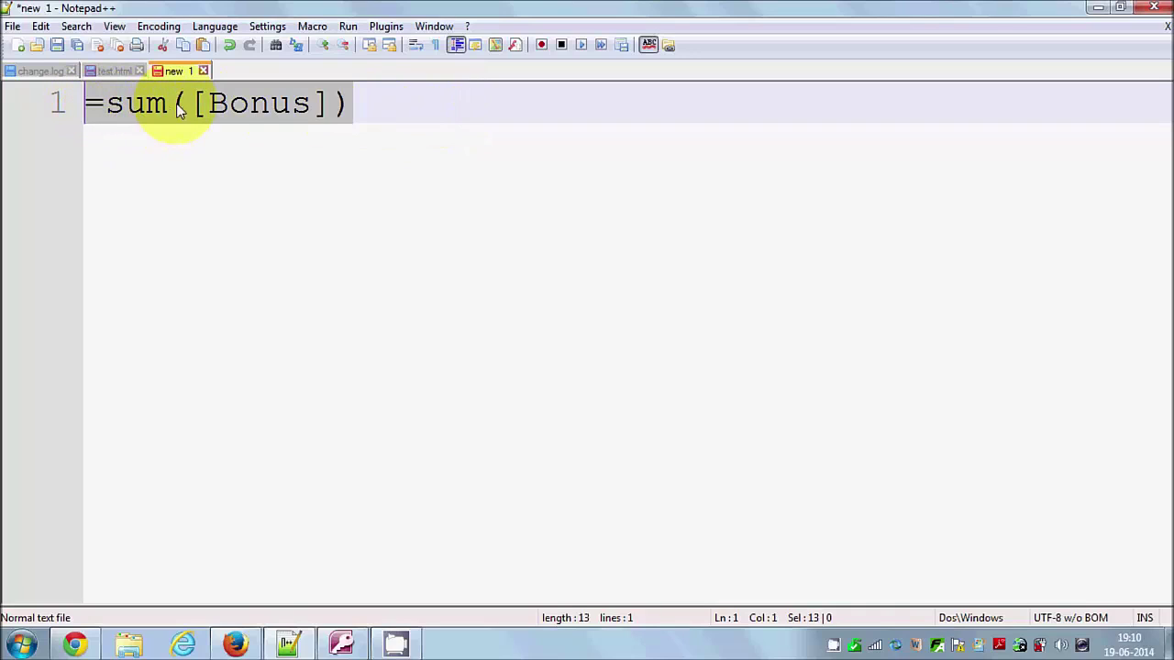
click(249, 102)
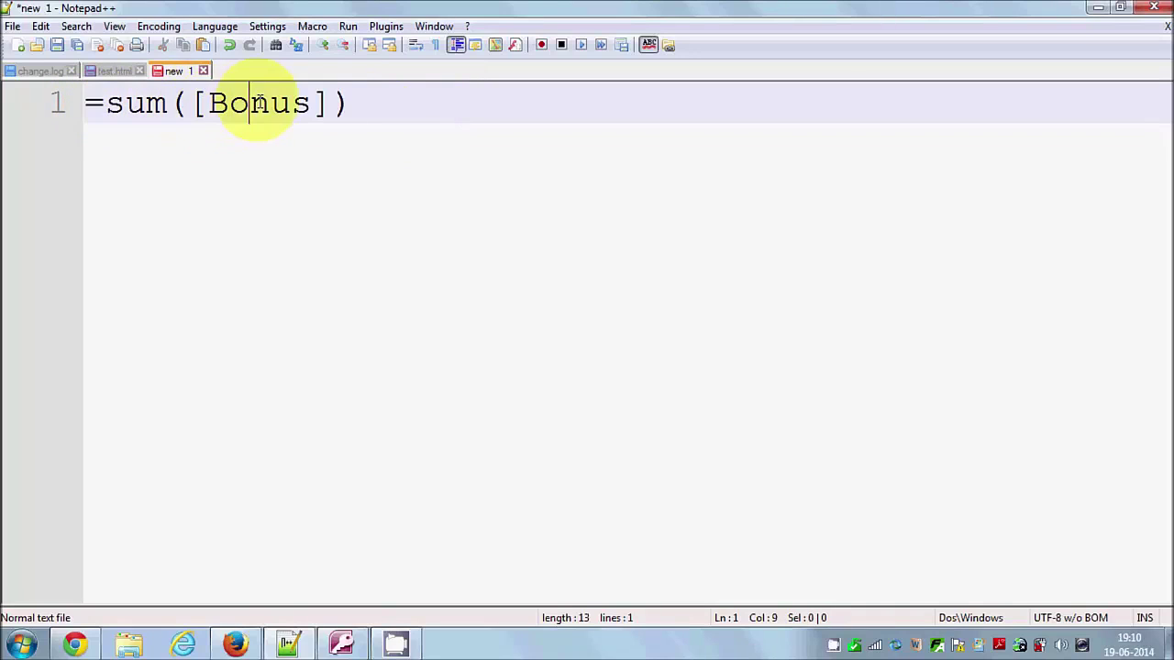
double_click(272, 107)
click(345, 102)
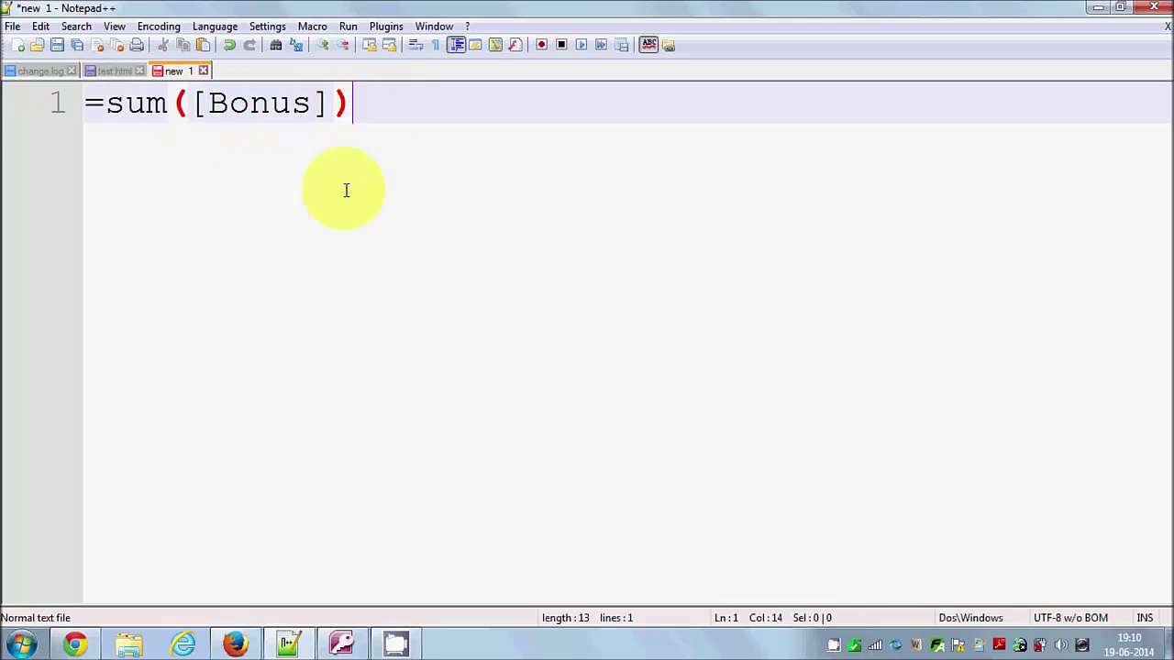
click(342, 644)
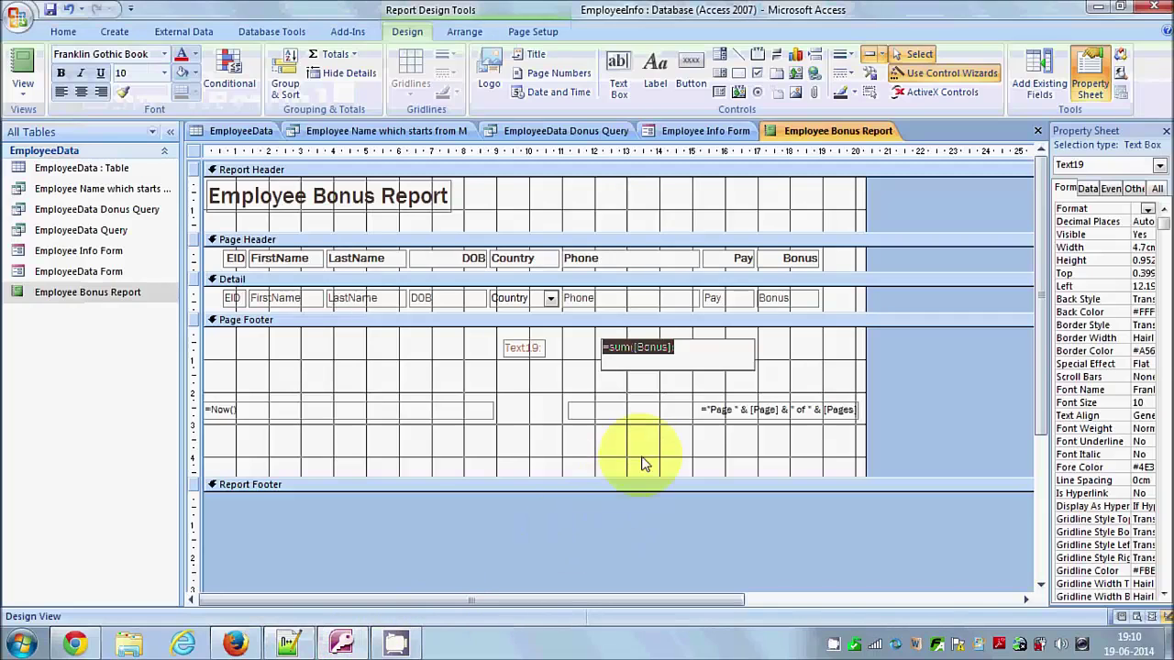
click(680, 528)
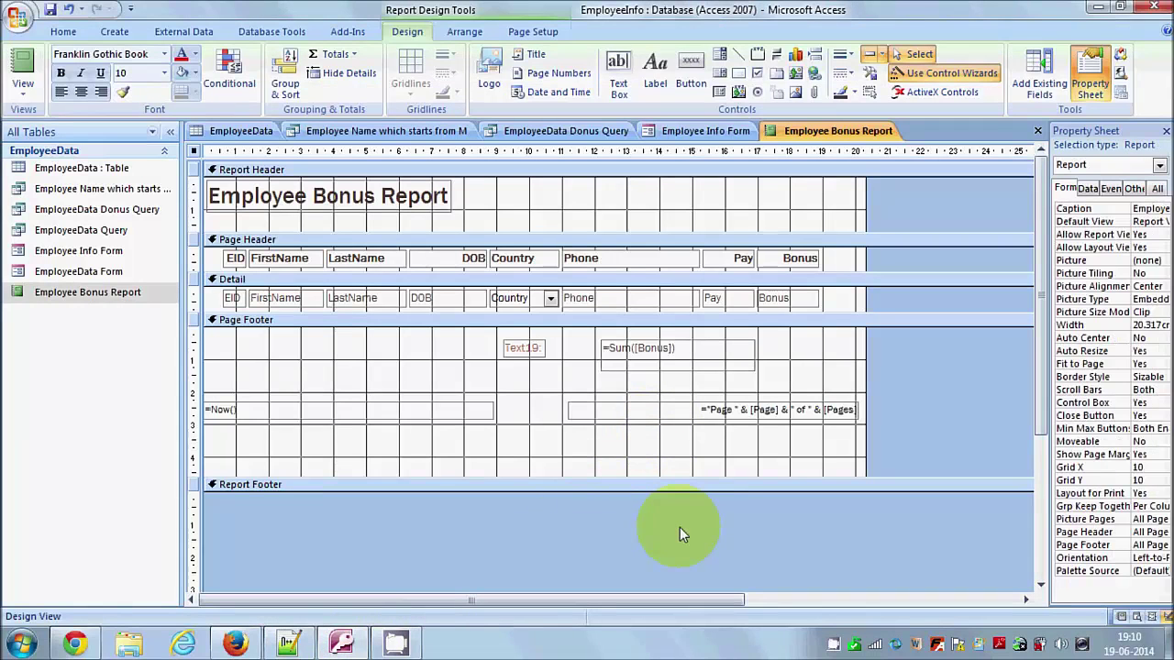
Step: Change the caption of the label beside the sum box in the Page Footer to "Total Bonus"
click(533, 348)
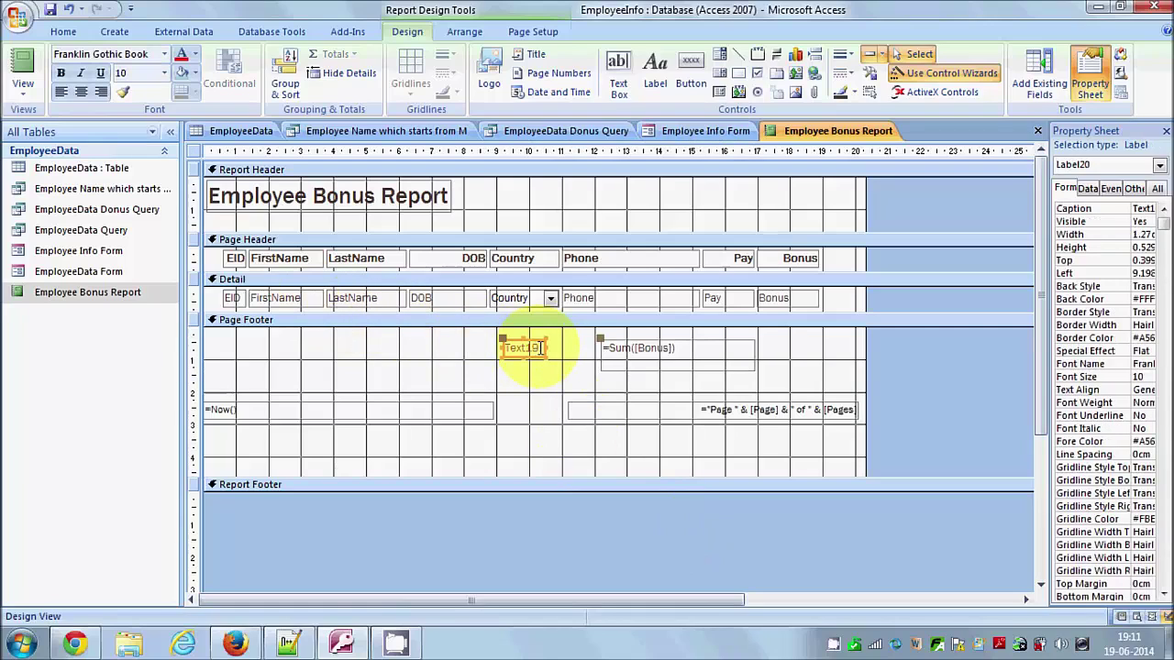
click(540, 348)
click(540, 345)
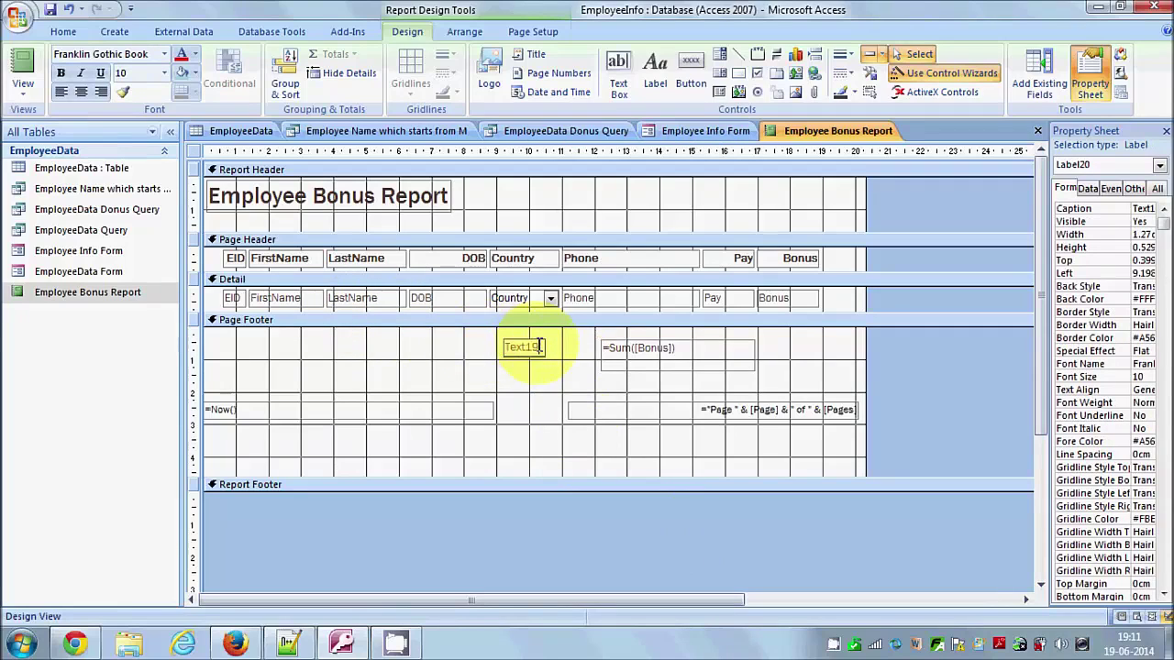
drag(543, 347, 485, 347)
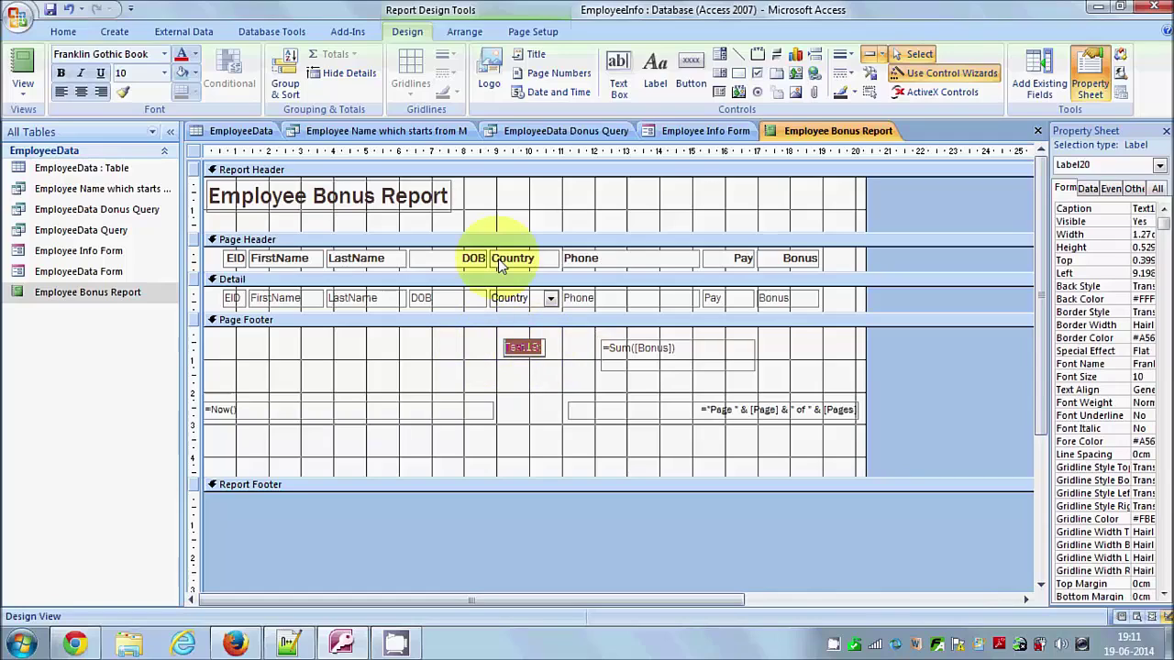
text(To)
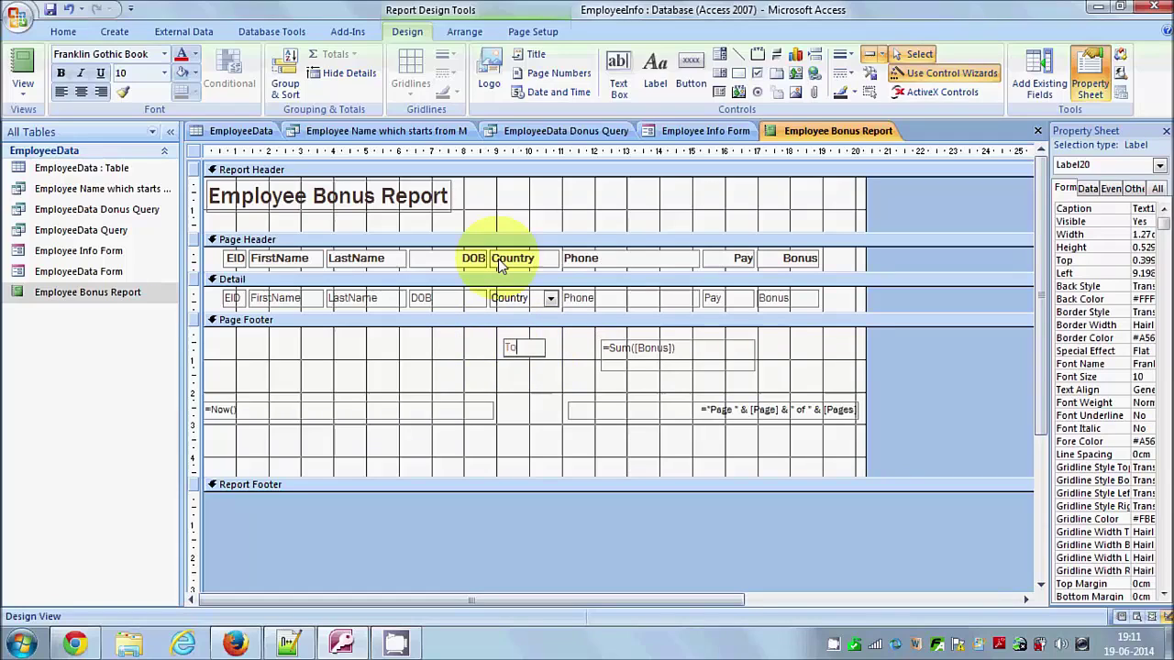
text(tal)
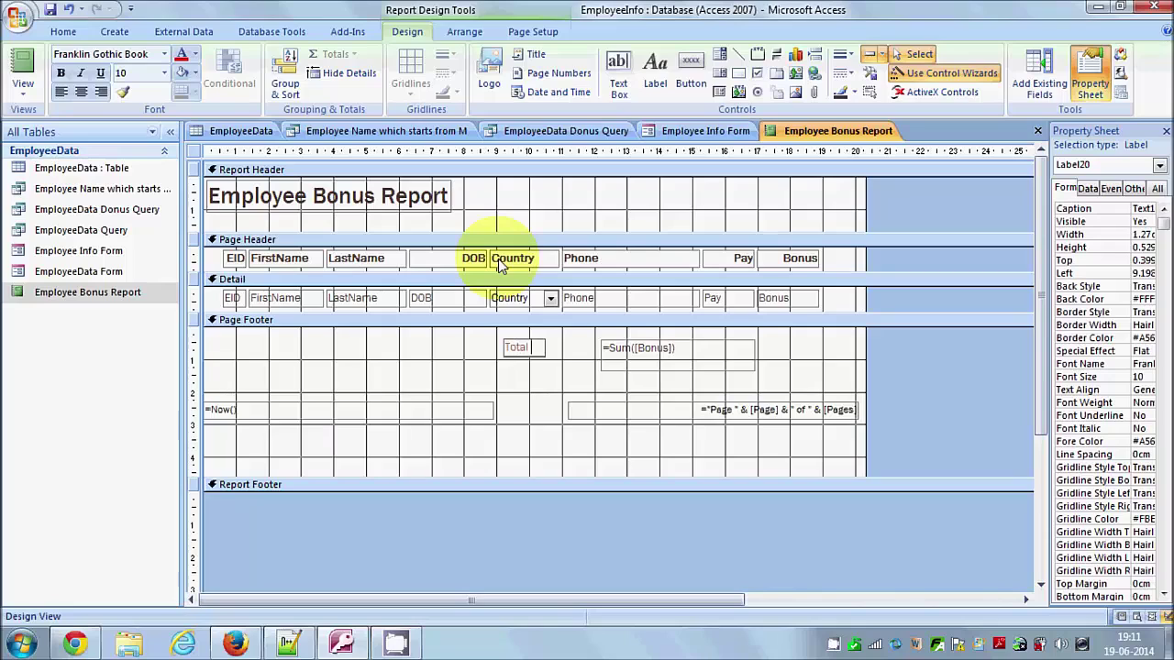
text( Bonus)
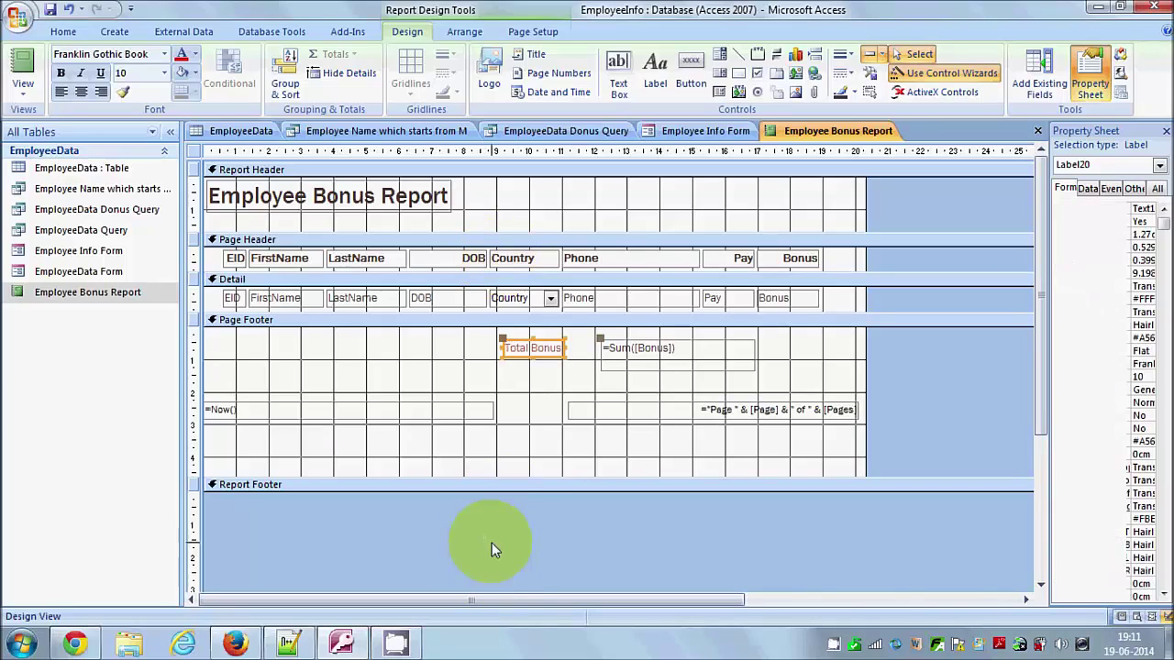
click(485, 508)
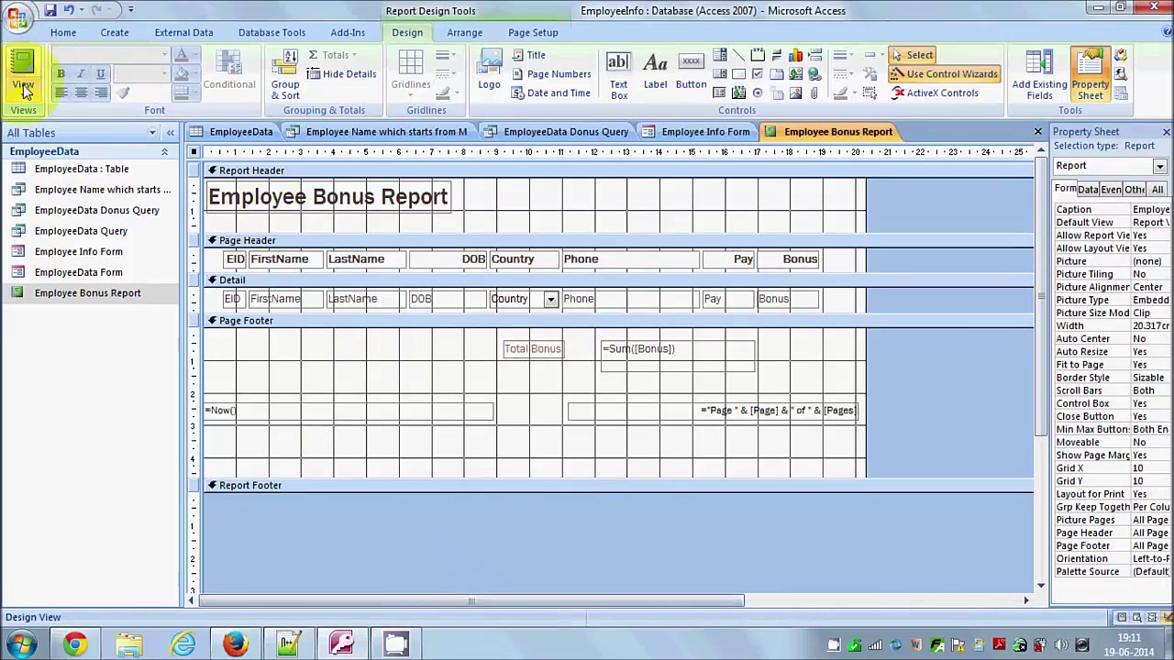
Step: Check the Total Bonus line below the employee records in Report View
click(25, 69)
scroll(620, 416, down, 2)
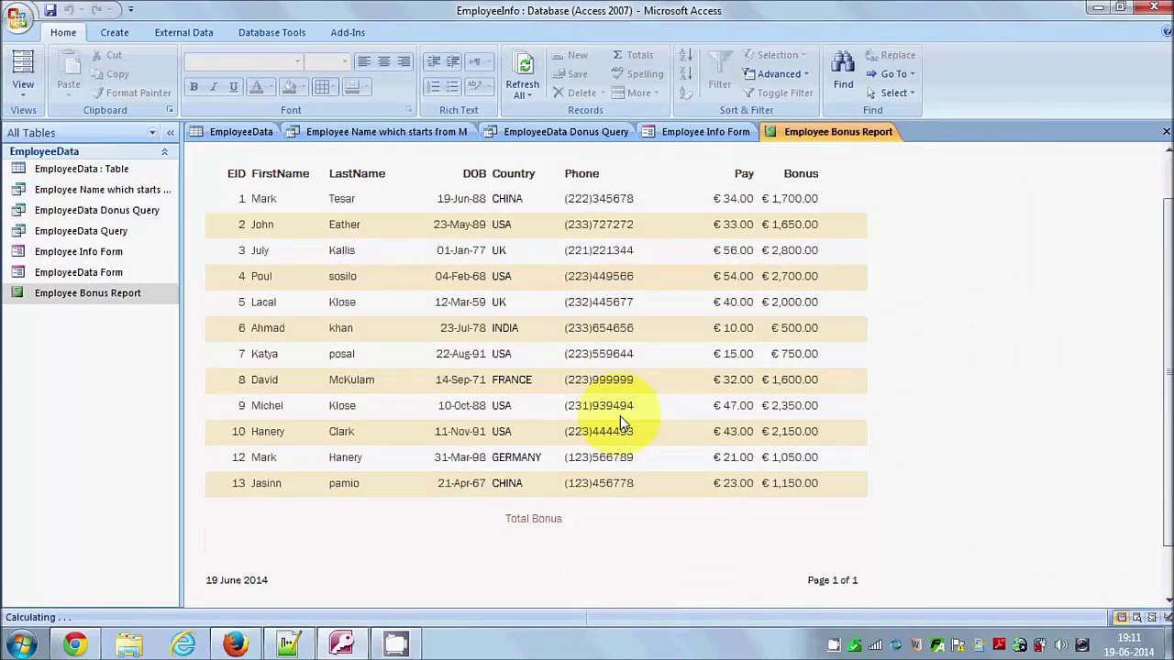
scroll(654, 462, down, 1)
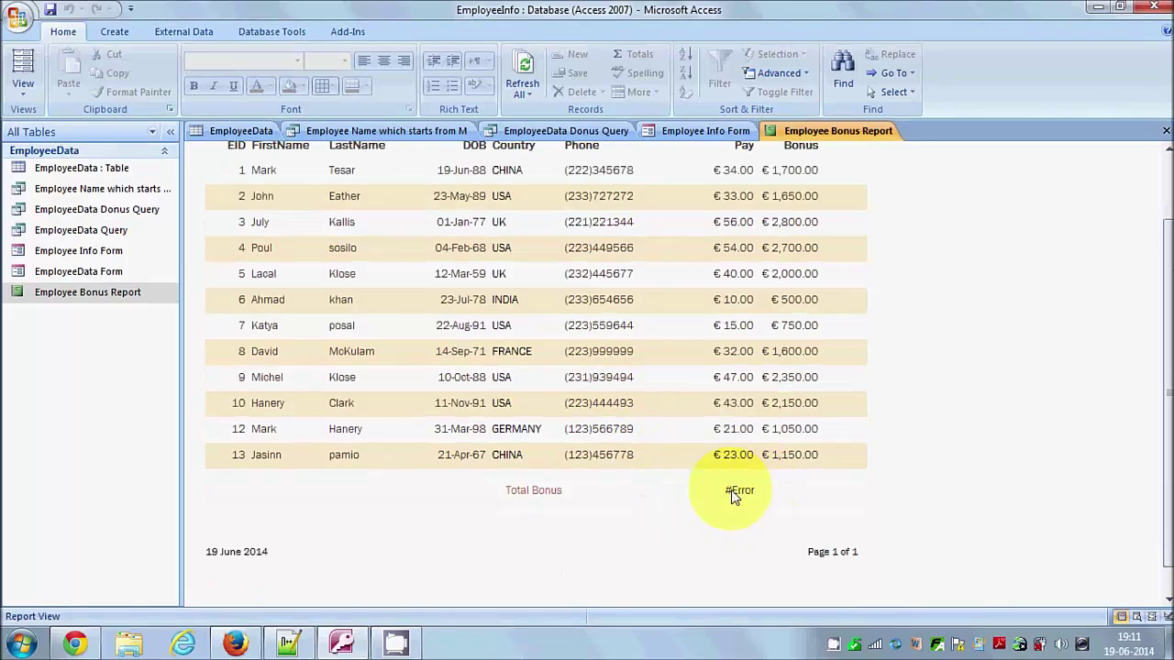
click(733, 484)
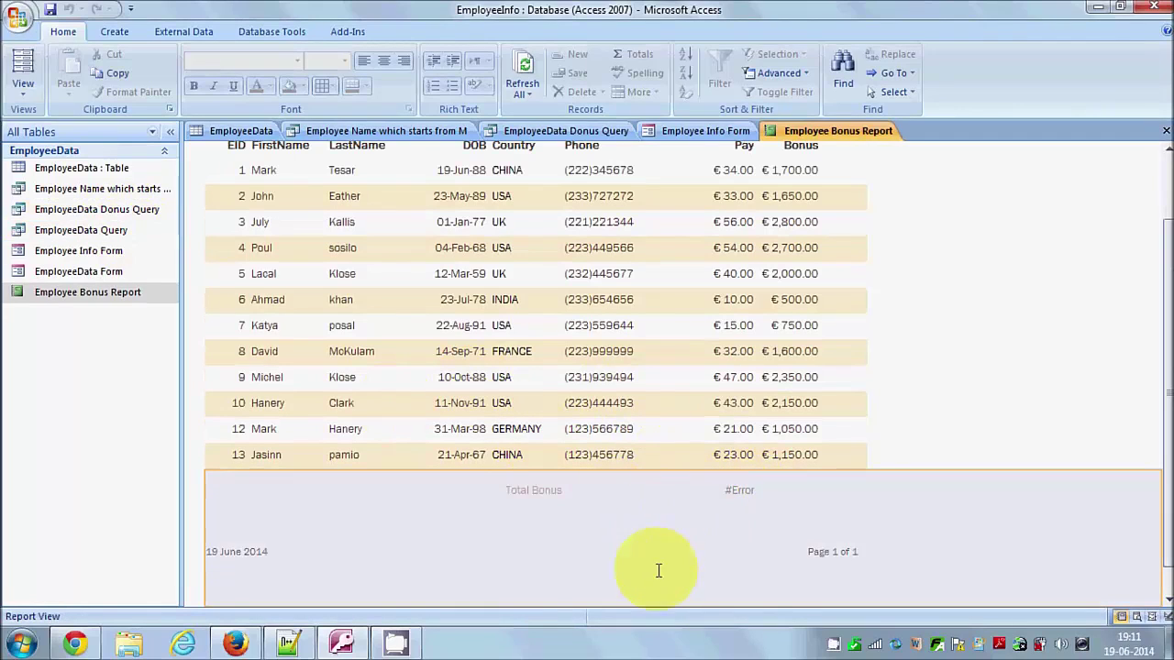
Step: In Design View, move the =Sum([Bonus]) box and its label from the Page Footer to the Report Footer, about 0.4 cm below its top
click(22, 91)
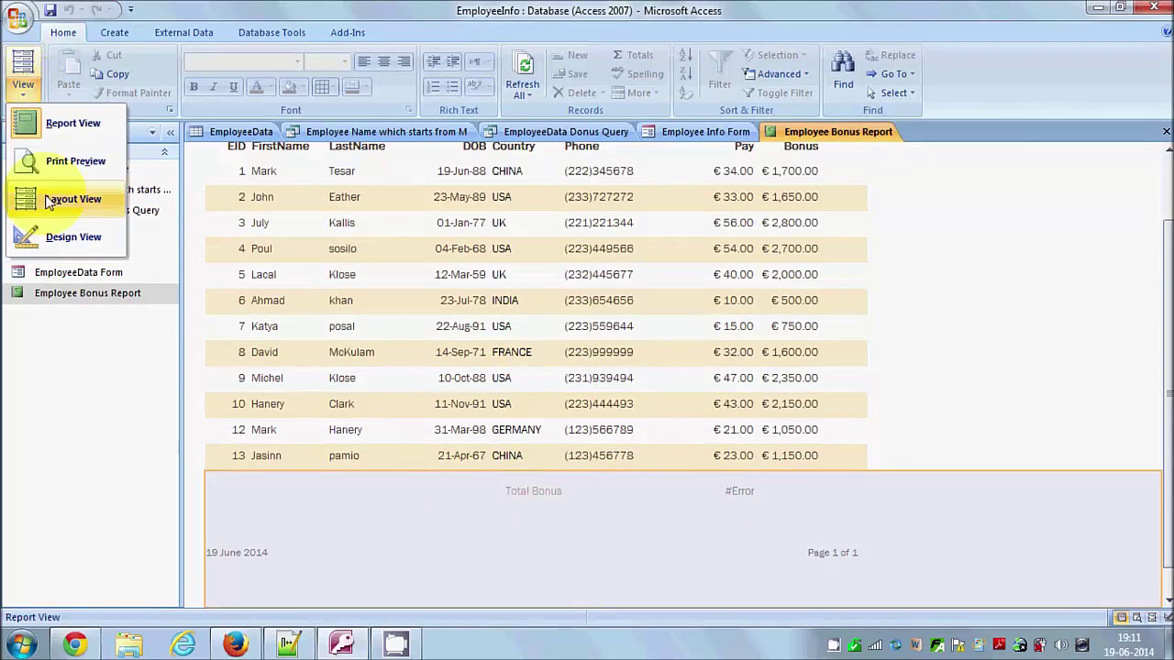
click(61, 236)
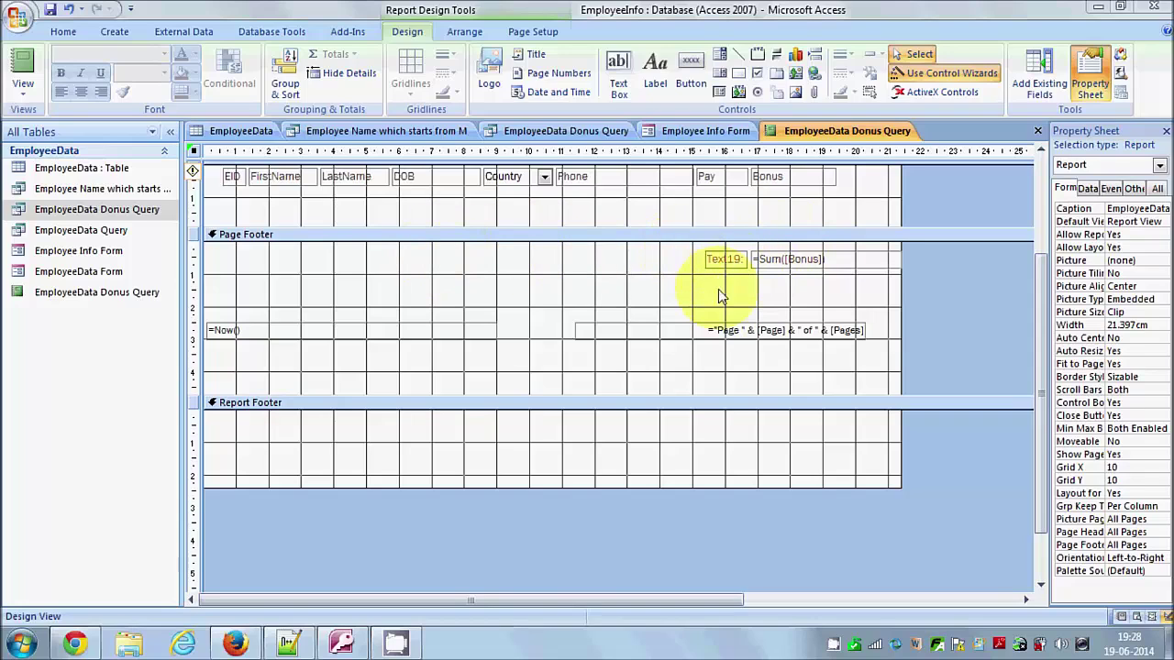
click(724, 260)
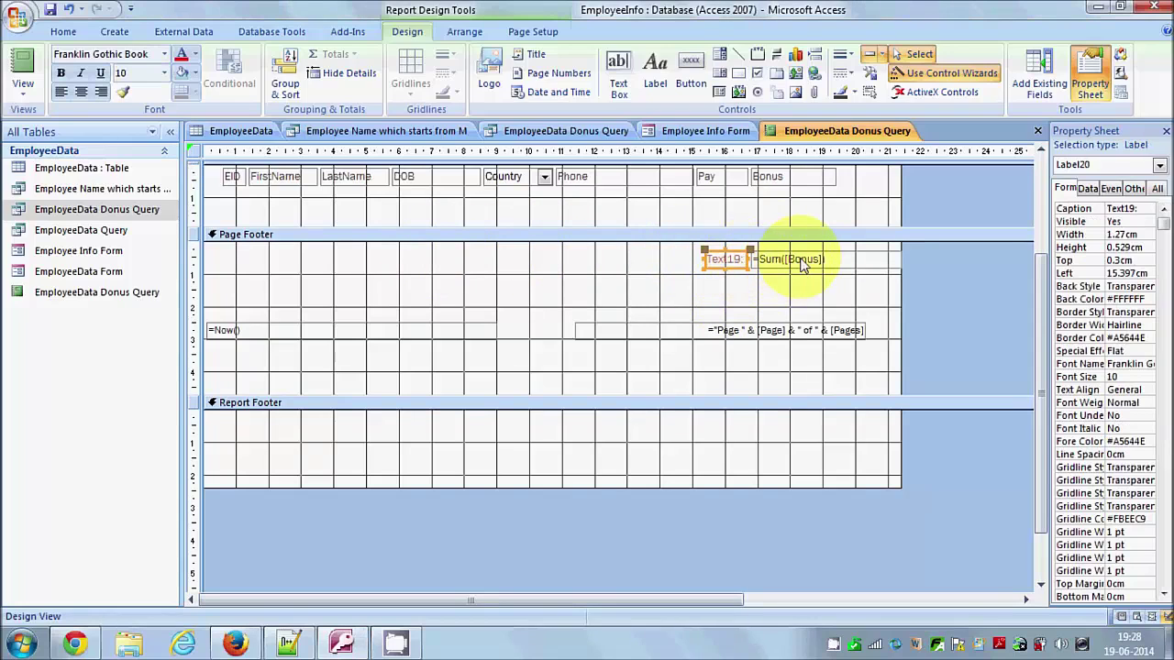
click(800, 263)
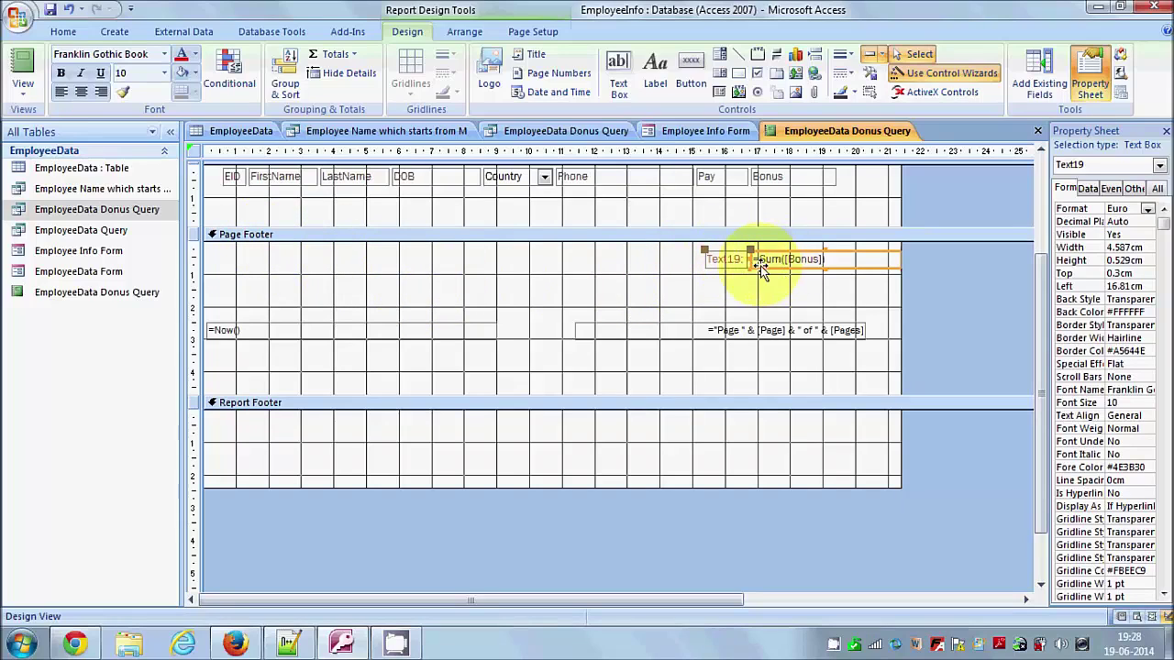
click(713, 287)
scroll(702, 289, up, 1)
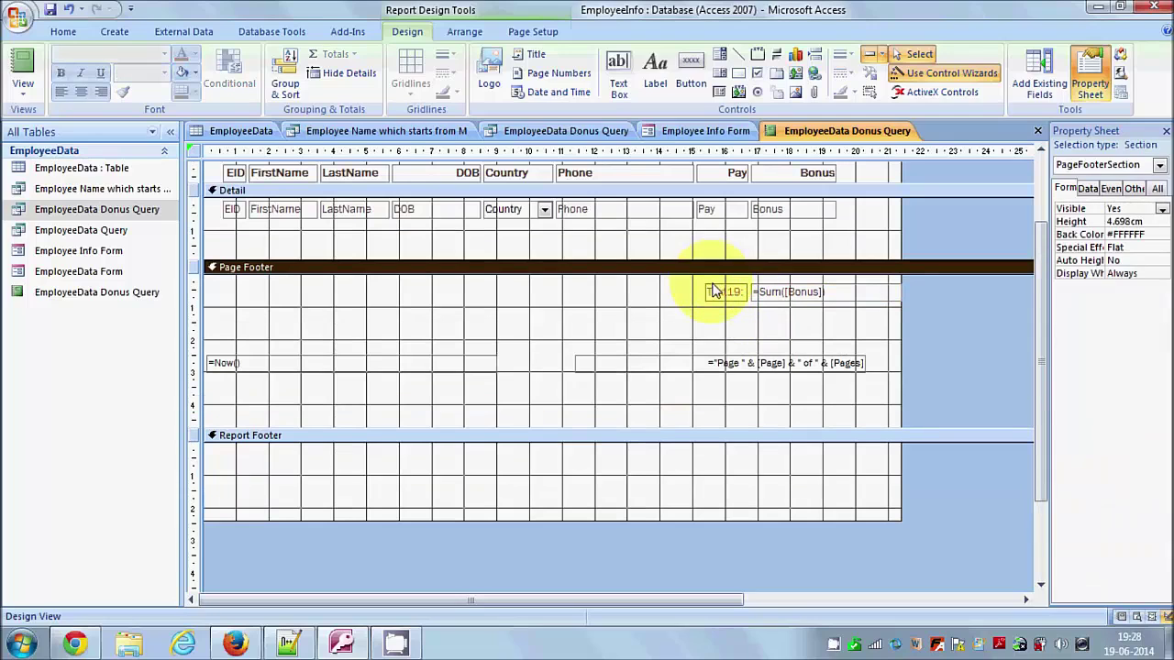
drag(690, 291, 770, 469)
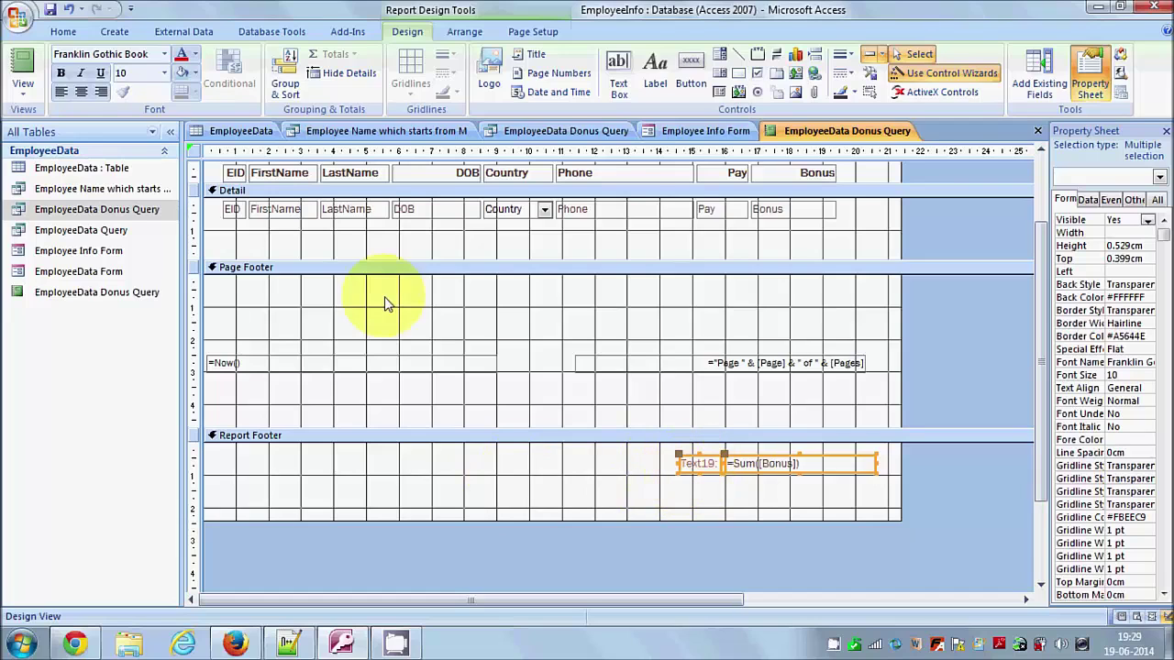
Step: Check the calculated bonus total at the end of the report in Report View
click(25, 72)
scroll(721, 388, down, 10)
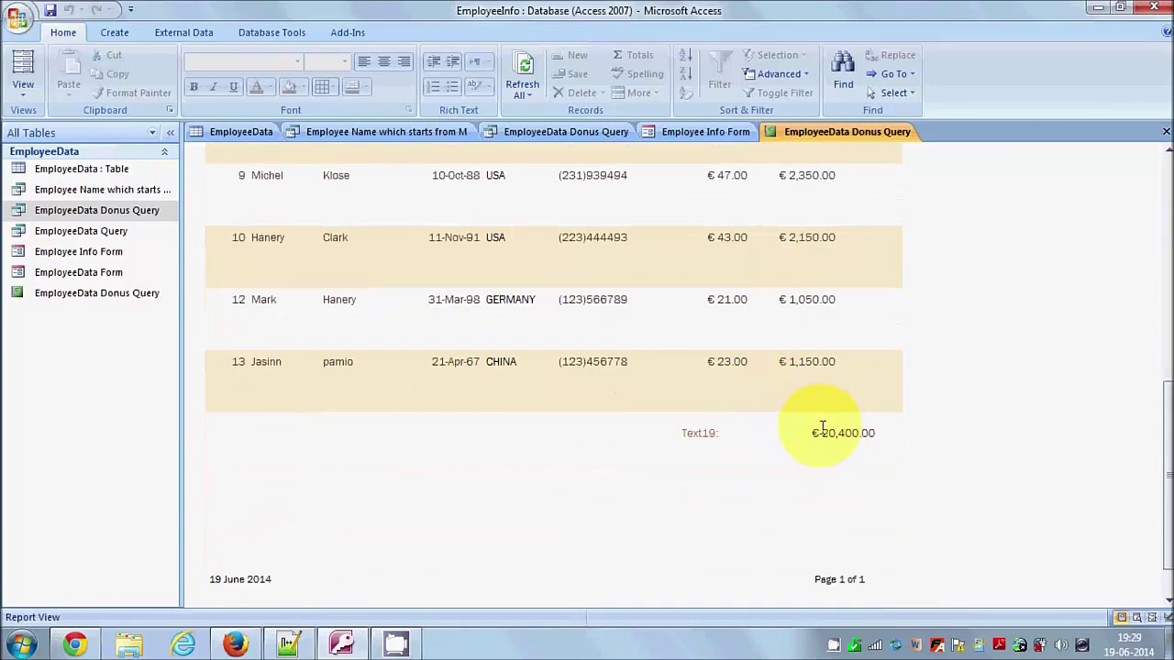
drag(812, 434, 883, 433)
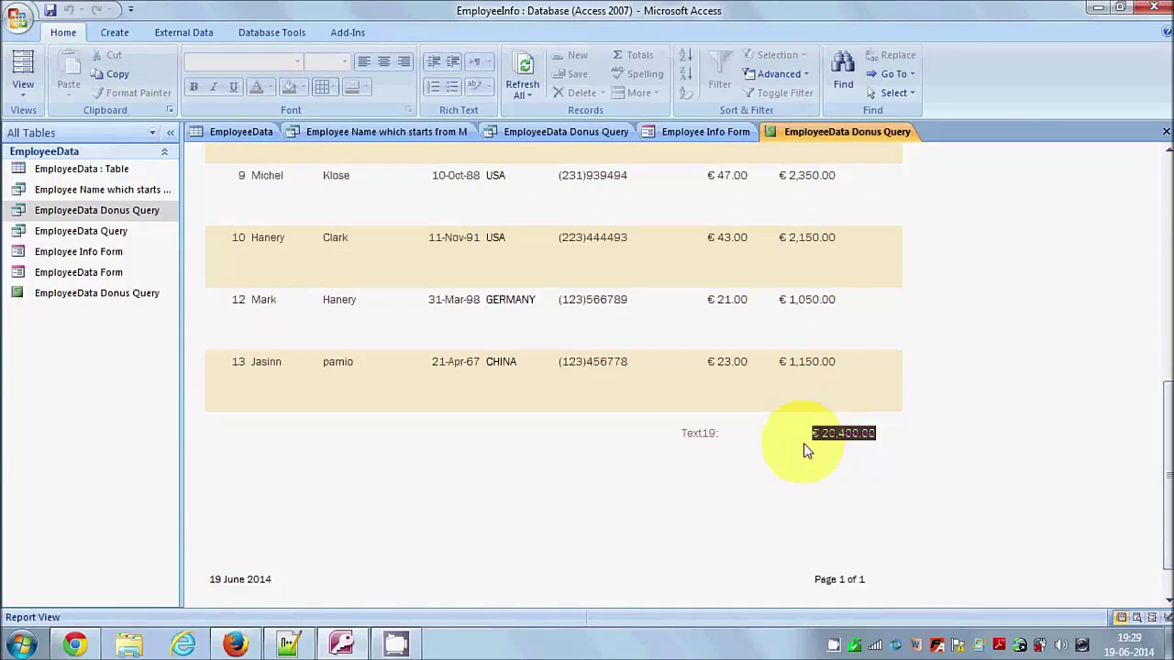
Step: In Design View, change the caption of the label beside the sum box in the Report Footer to "Bonus"
click(30, 96)
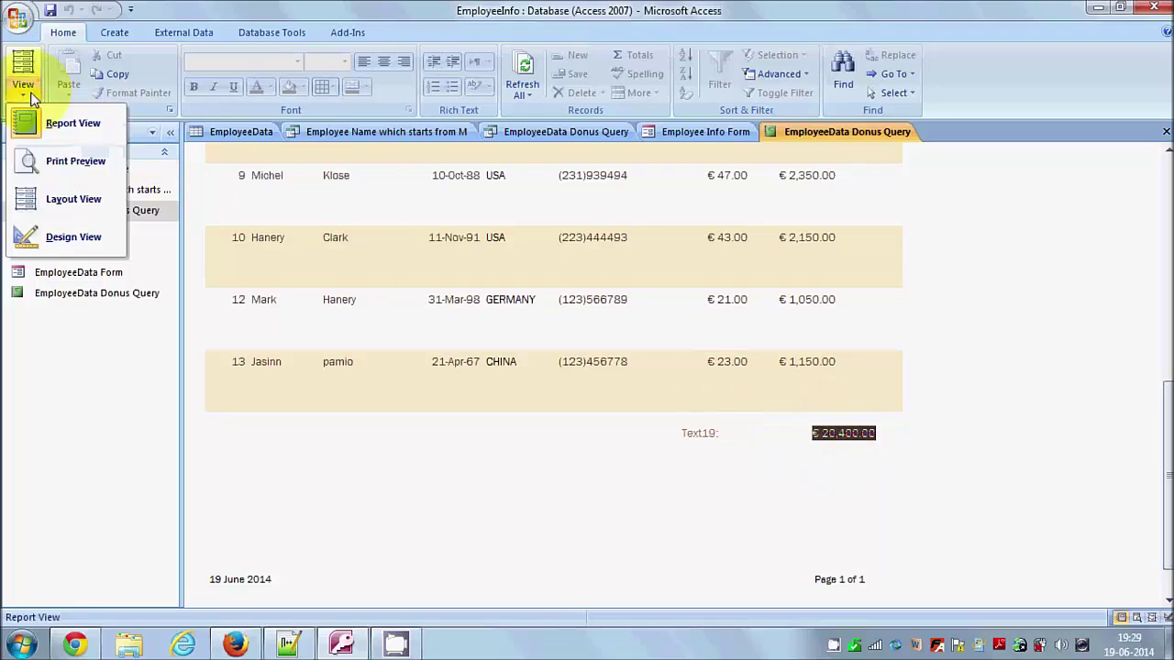
click(66, 236)
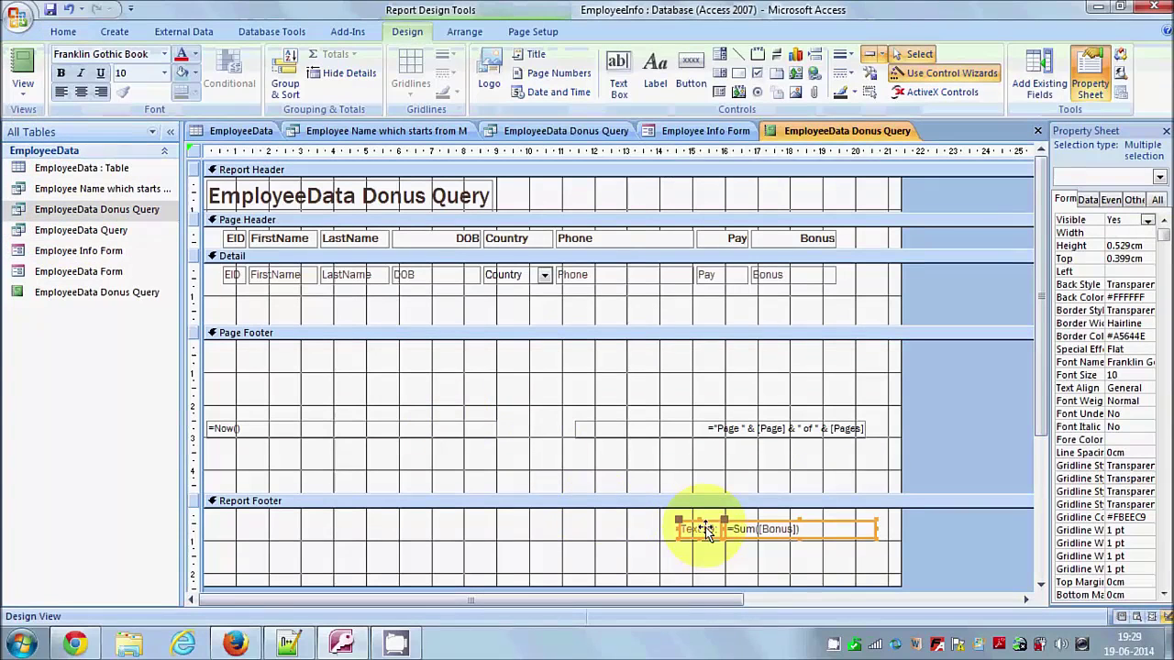
click(711, 529)
double_click(718, 529)
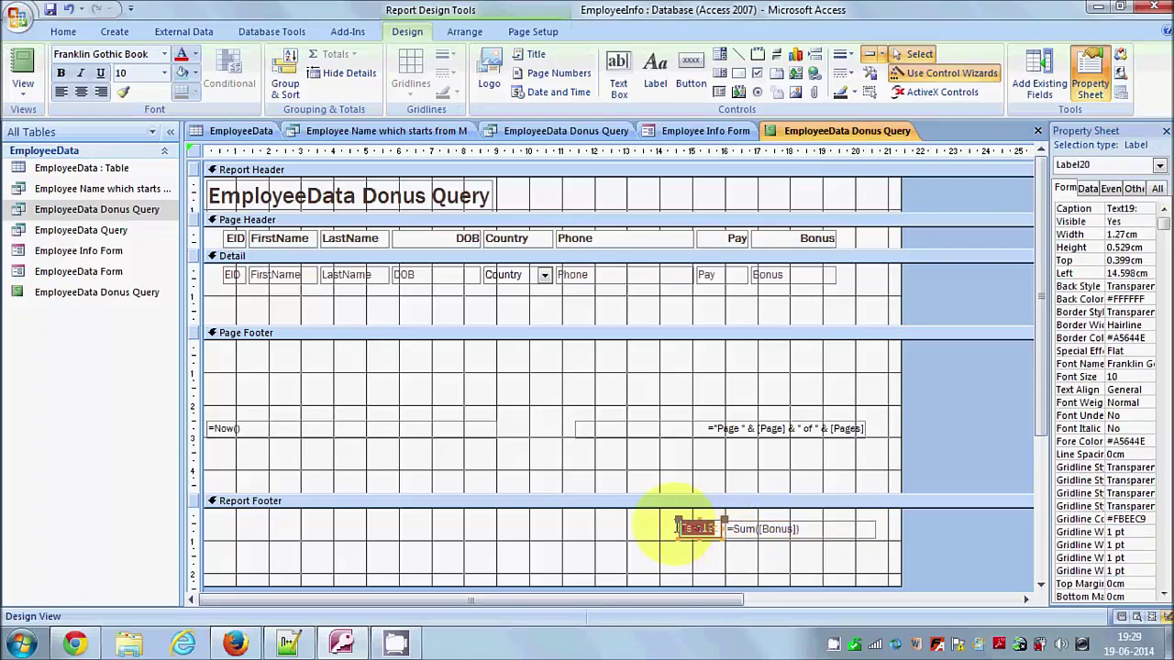
double_click(719, 529)
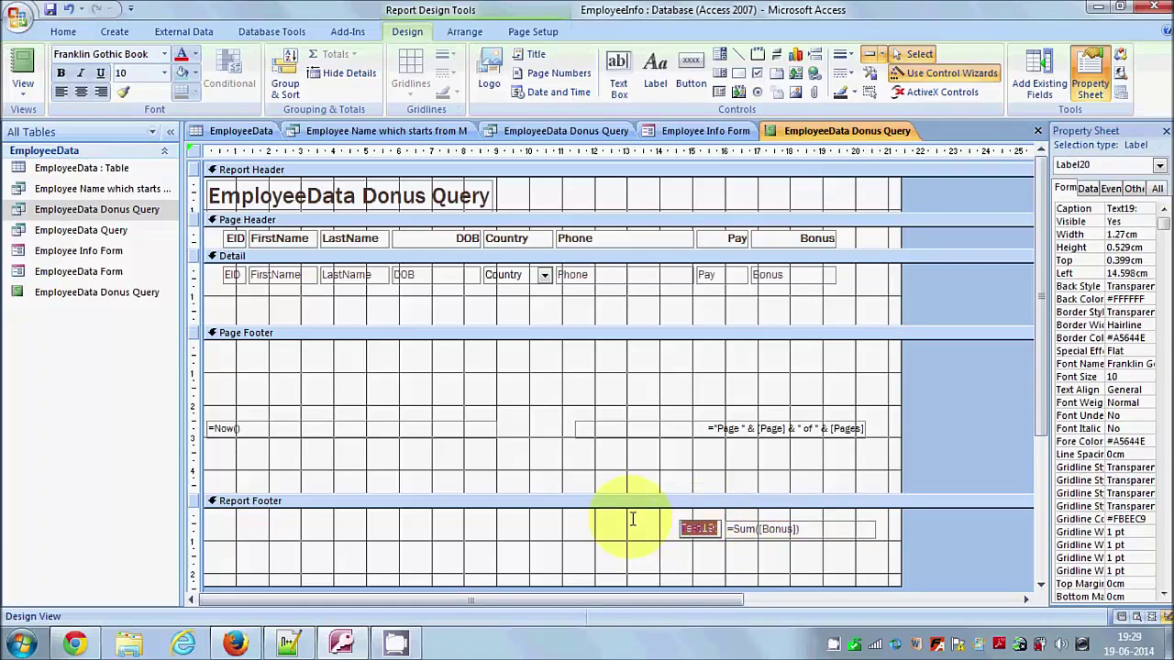
text(B)
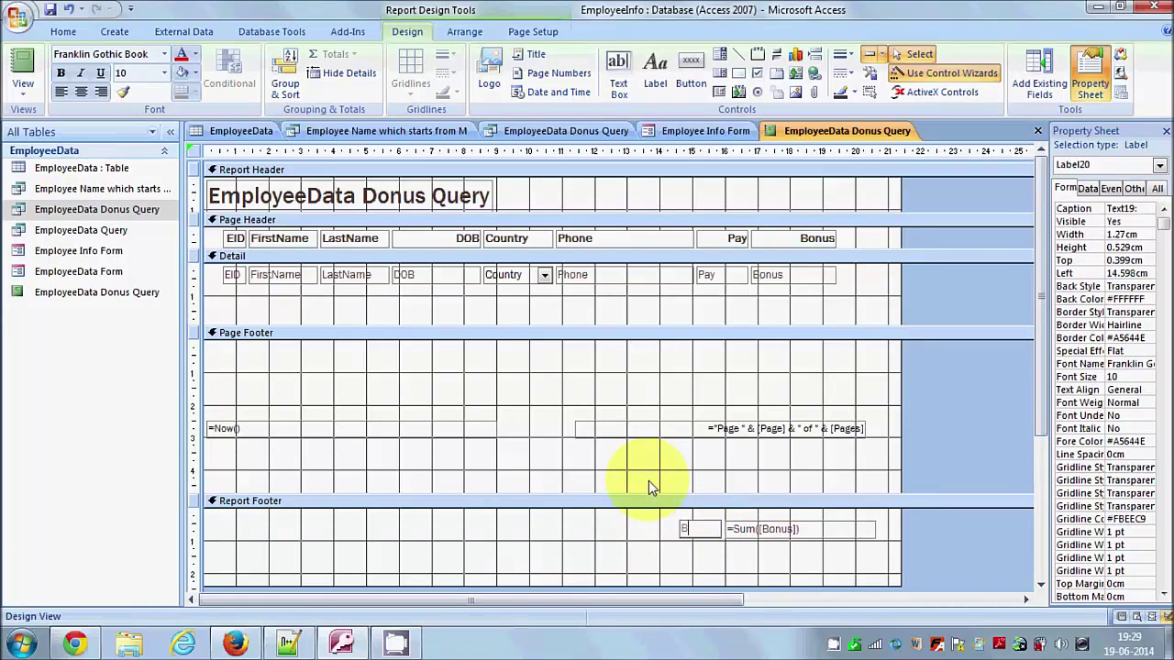
text(onus)
click(671, 537)
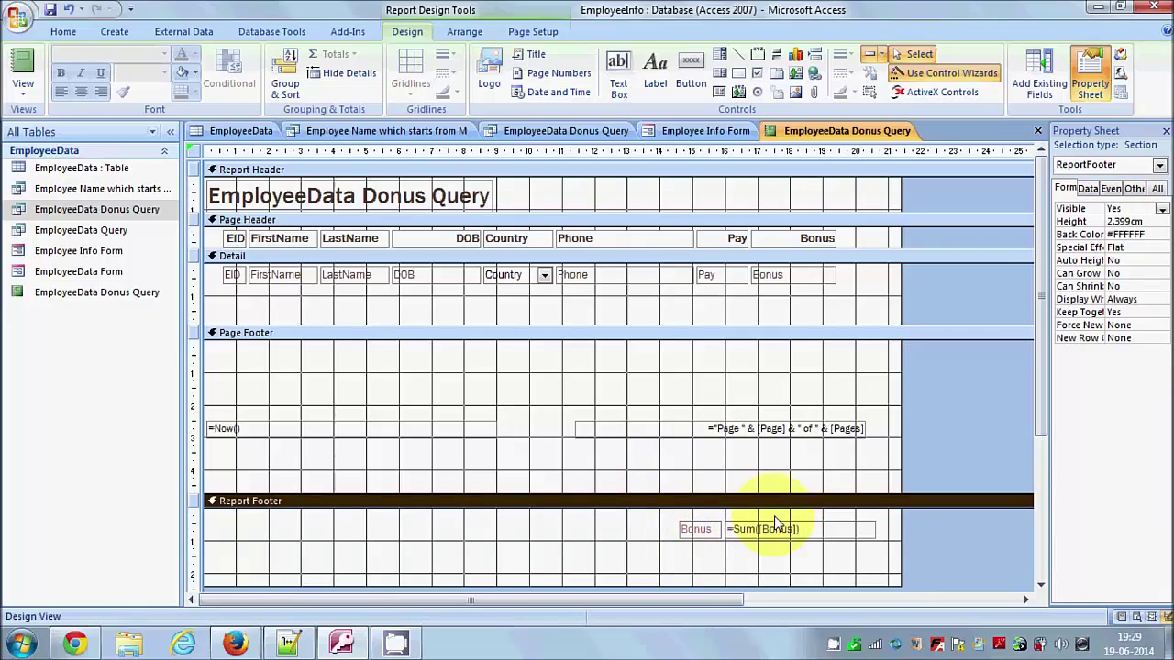
Step: Inspect the =Sum([Bonus]) expression in the Report Footer and check the relabelled total at the report's end in Report View
scroll(775, 527, down, 1)
click(806, 503)
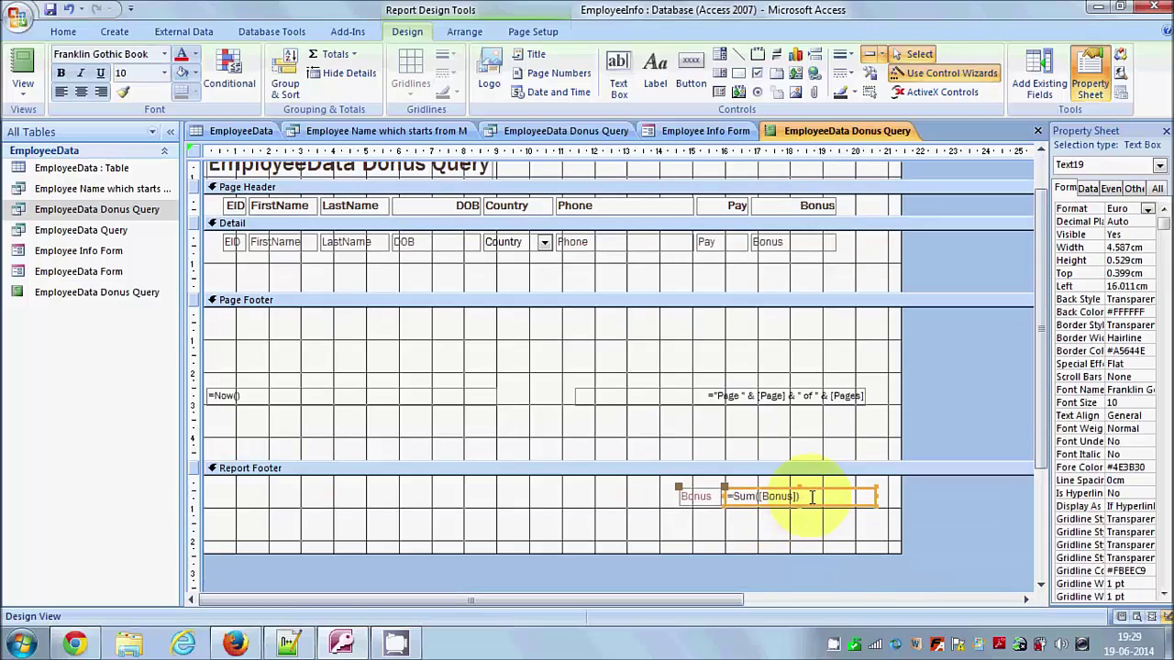
click(814, 500)
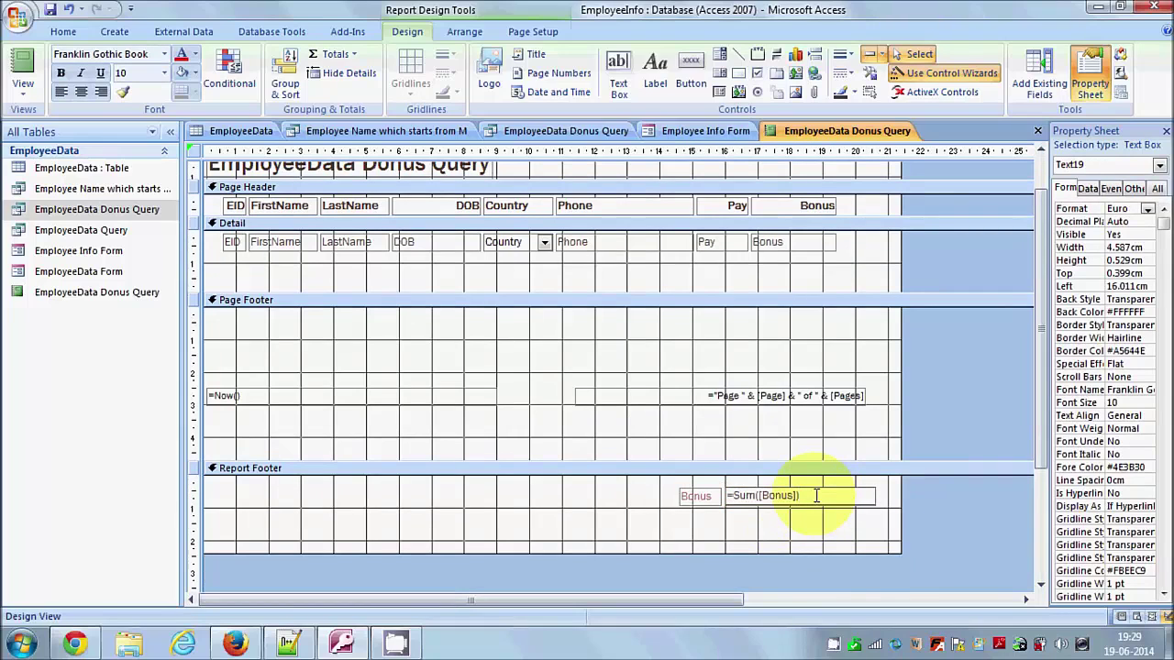
click(23, 73)
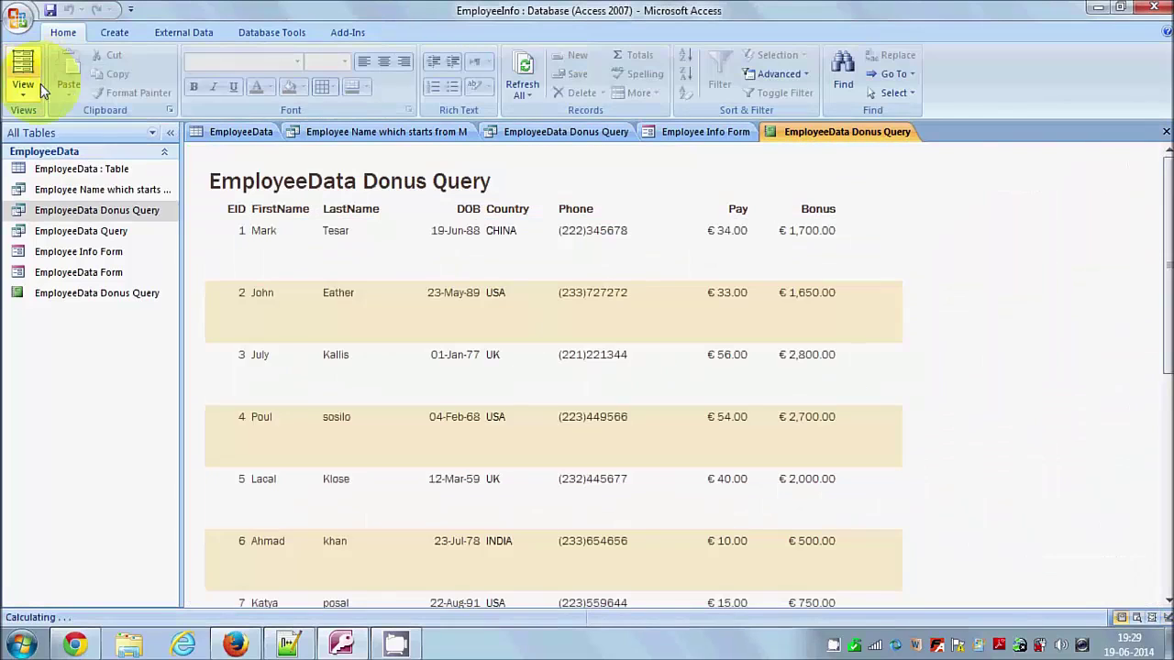
scroll(725, 424, down, 3)
scroll(725, 424, down, 6)
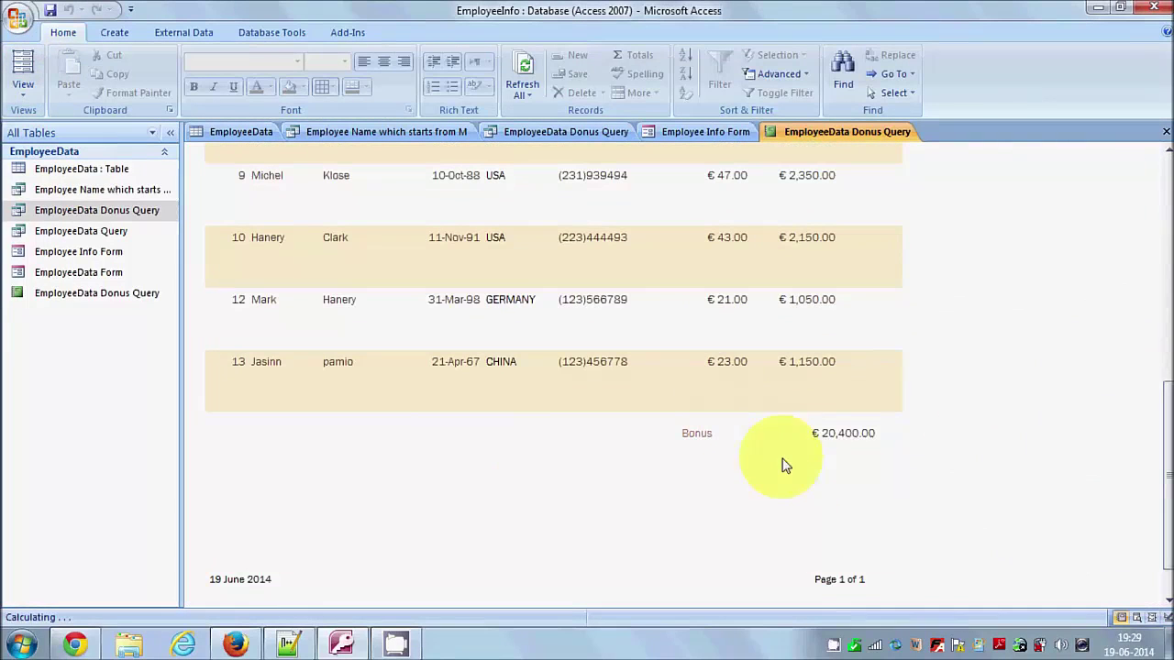
drag(821, 434, 805, 435)
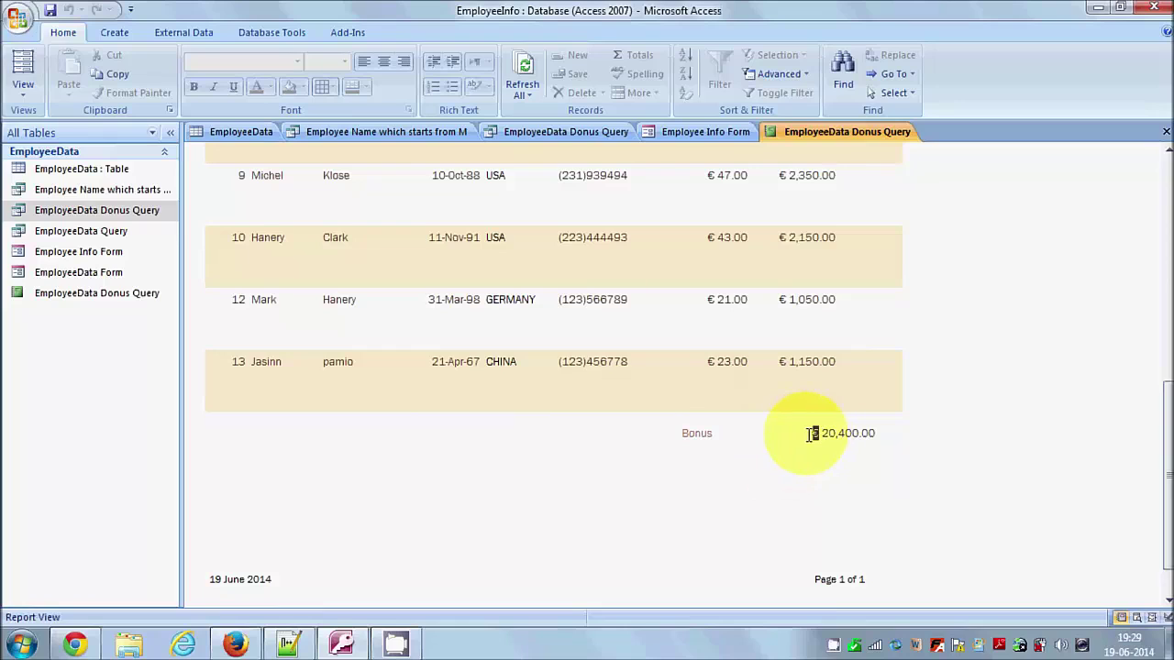
Step: In Design View, widen the Property Sheet and choose the Euro format for the =Sum([Bonus]) box
click(35, 96)
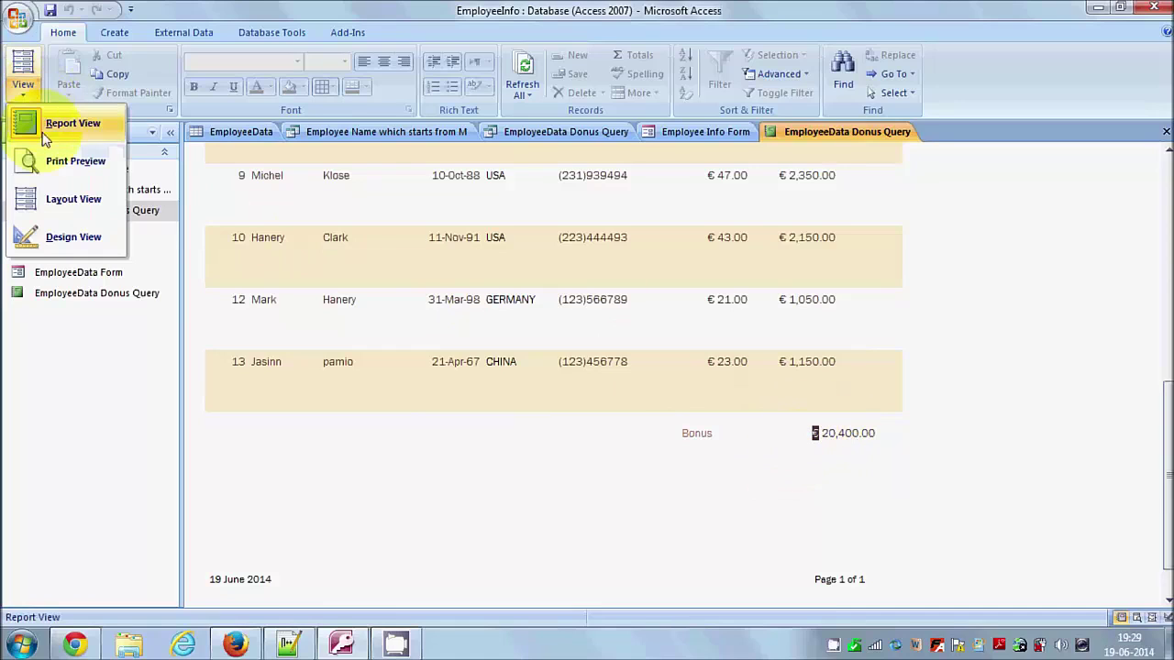
click(70, 236)
scroll(825, 486, down, 1)
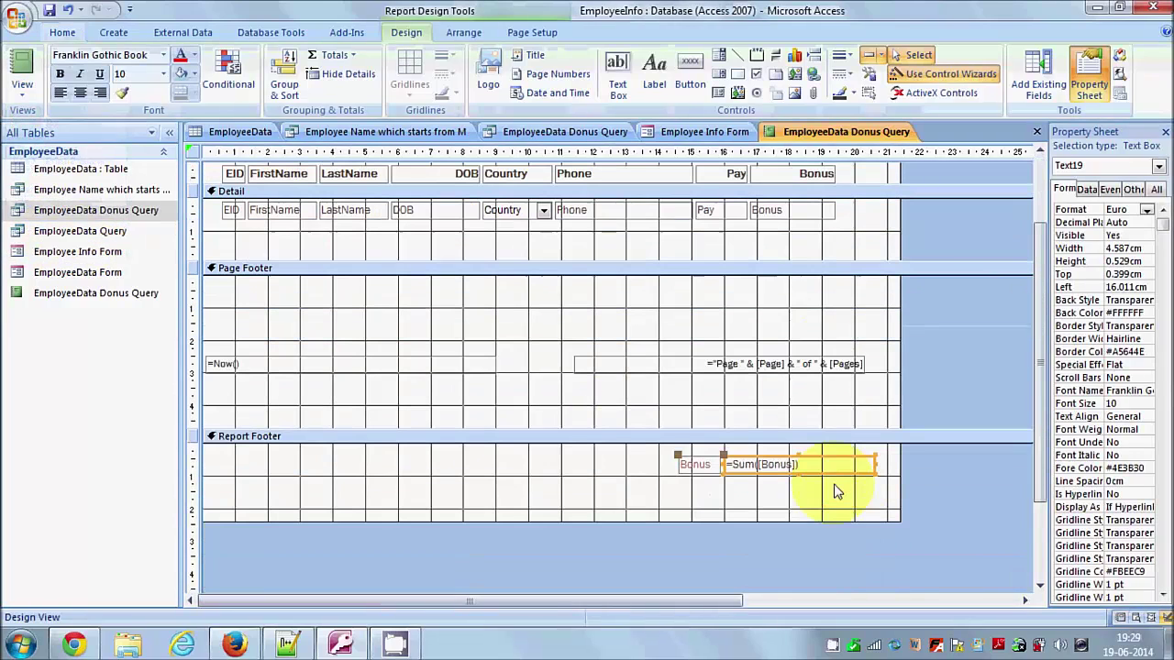
click(839, 465)
drag(840, 464, 731, 464)
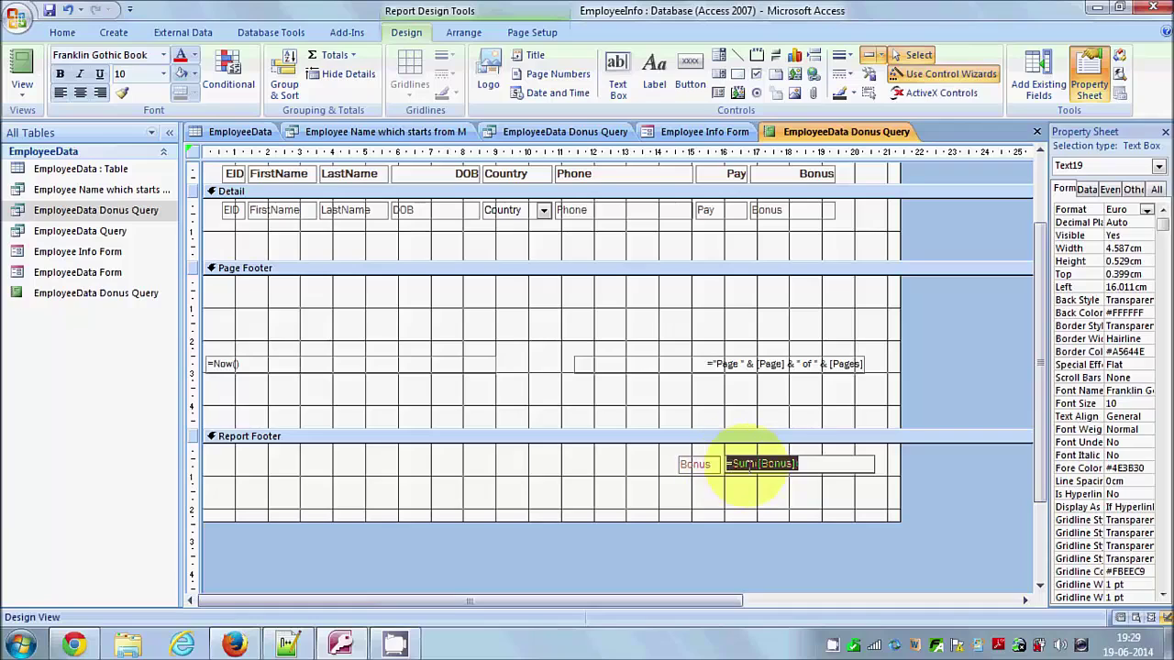
click(814, 465)
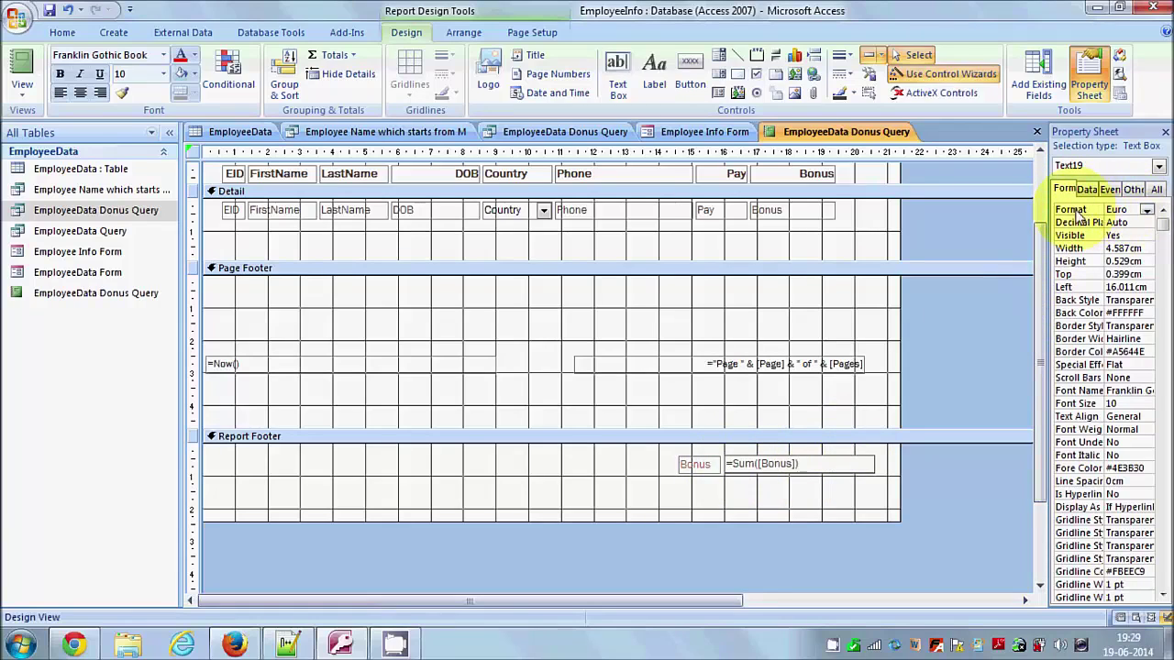
drag(1045, 210, 1002, 211)
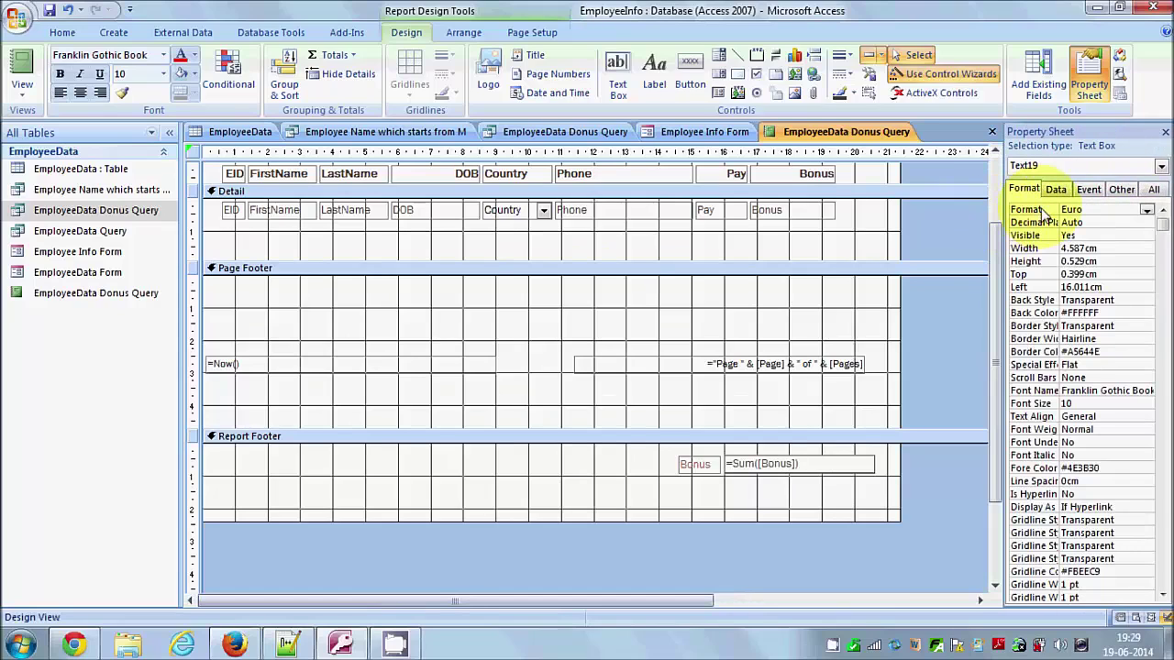
click(1147, 210)
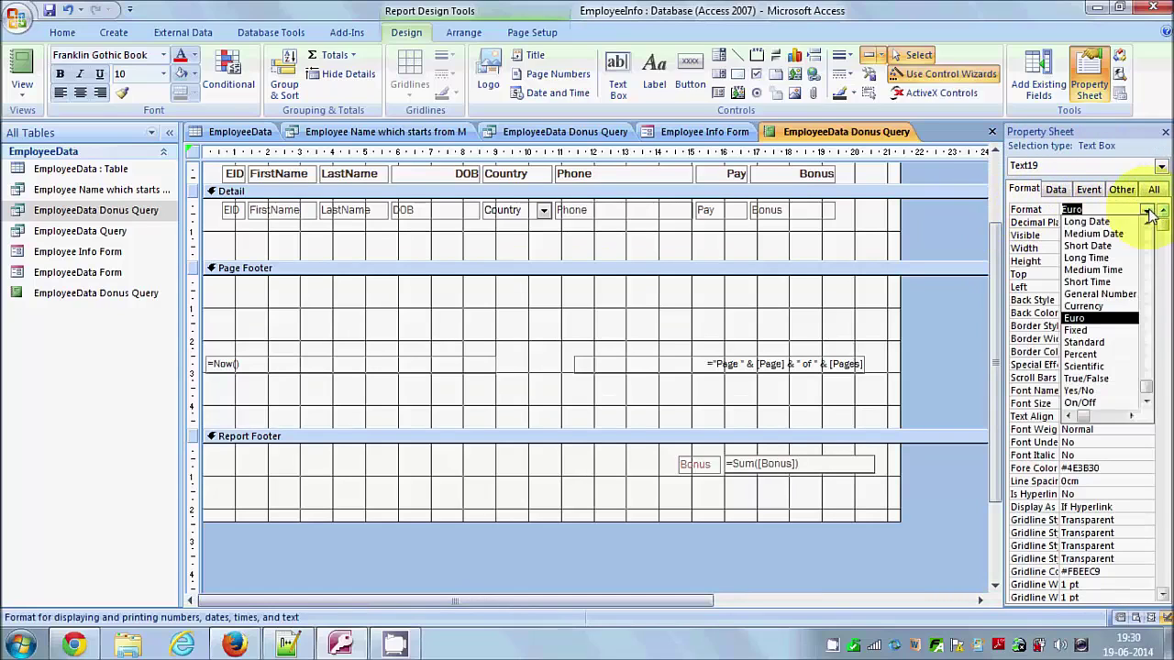
click(1087, 317)
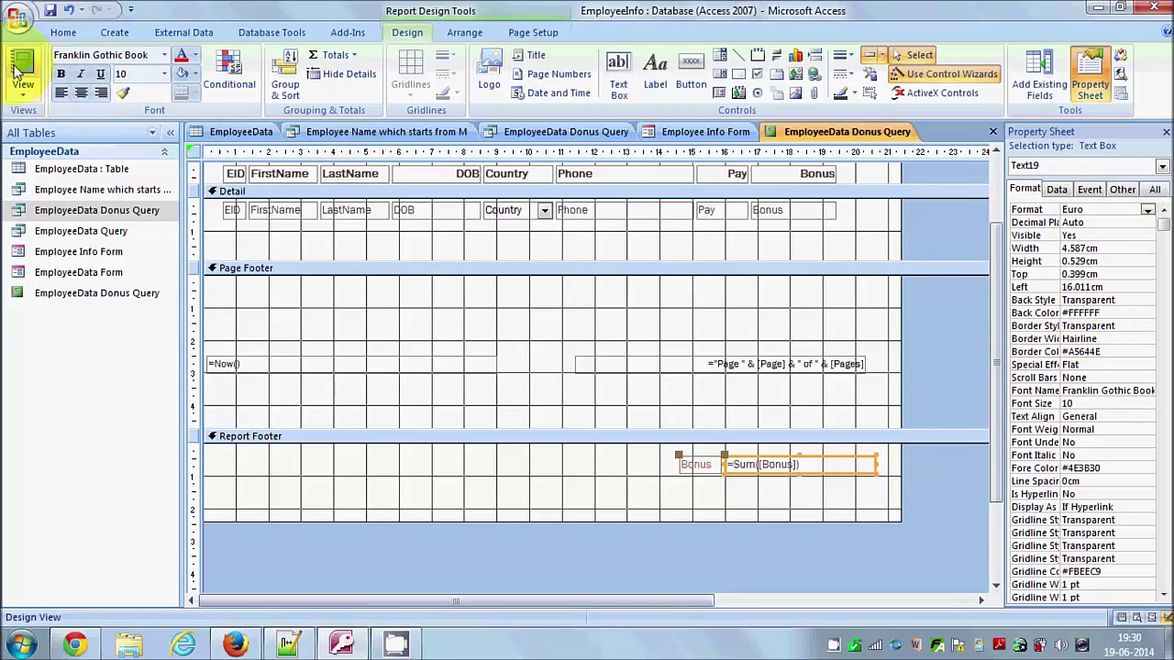
Step: Check the currency format of the bonus total at the end of the report in Report View
click(23, 64)
scroll(571, 355, down, 10)
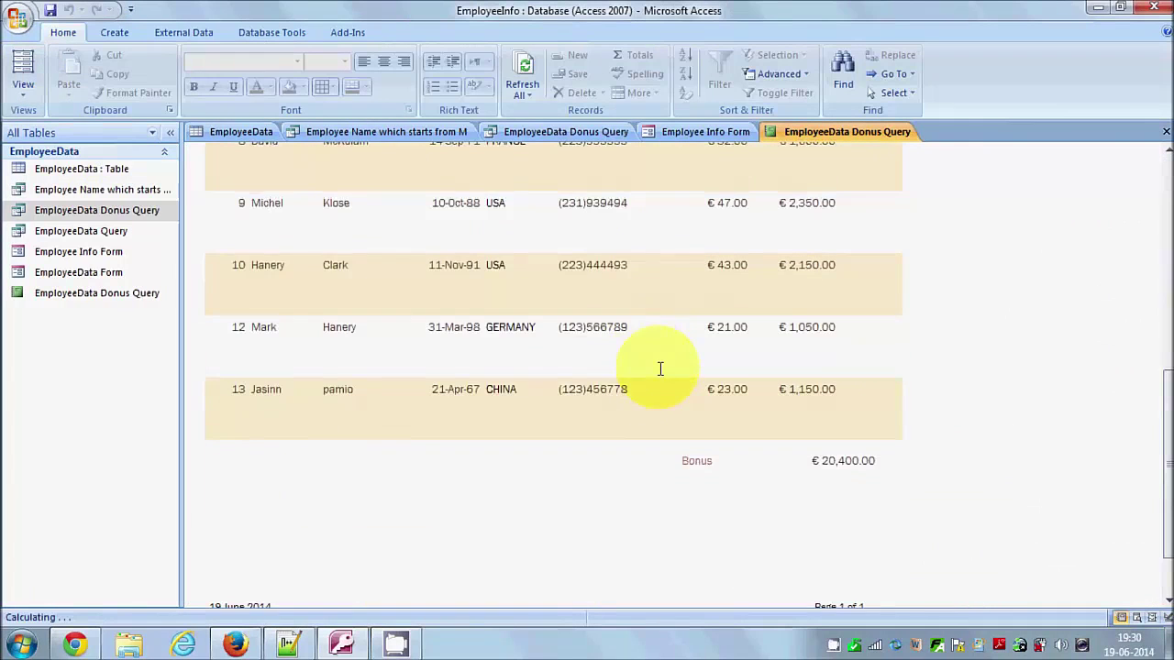
drag(814, 353, 868, 351)
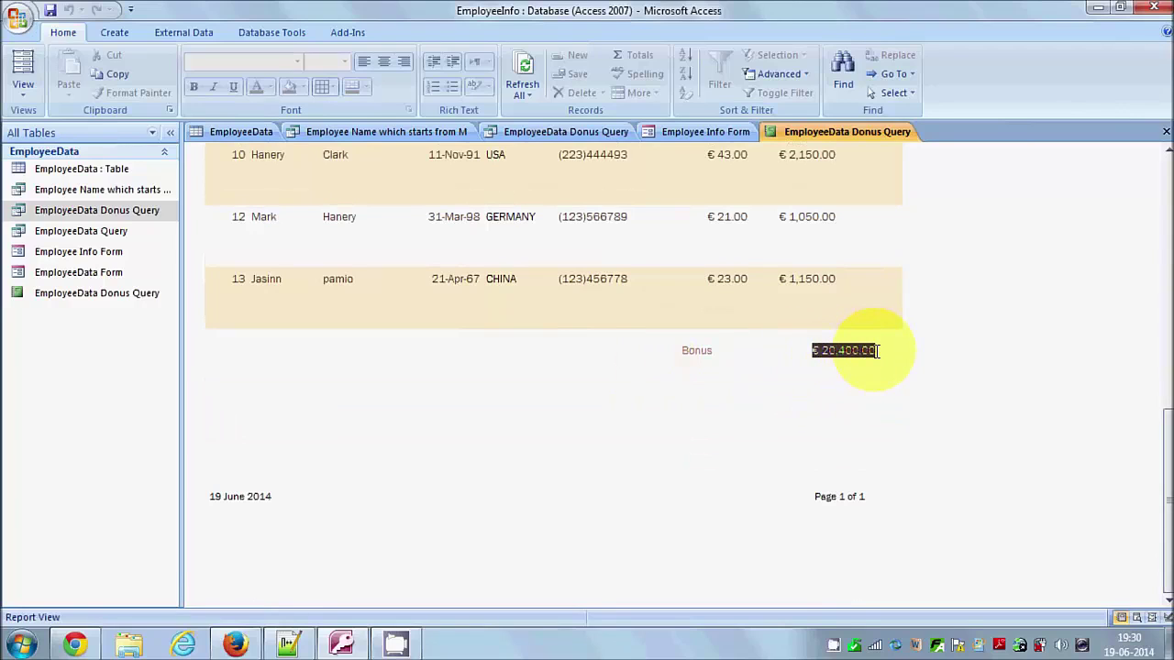
Step: In Design View, give the Bonus label and the =Sum([Bonus]) box in the Report Footer the light blue fill #A4D5E2
click(22, 88)
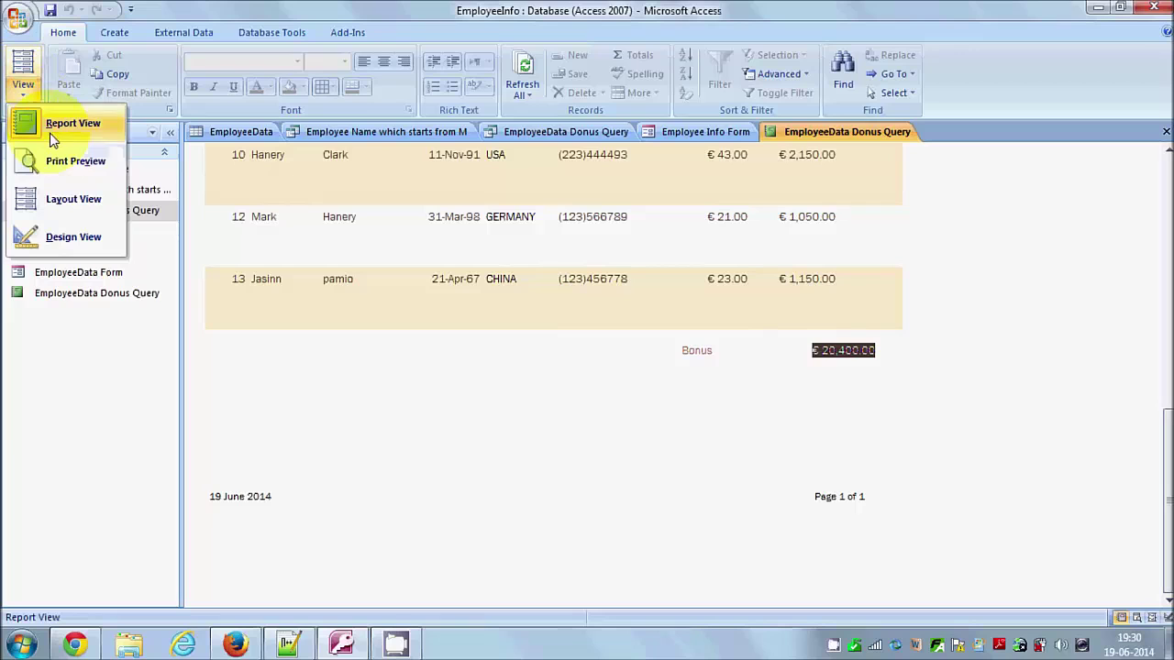
click(66, 240)
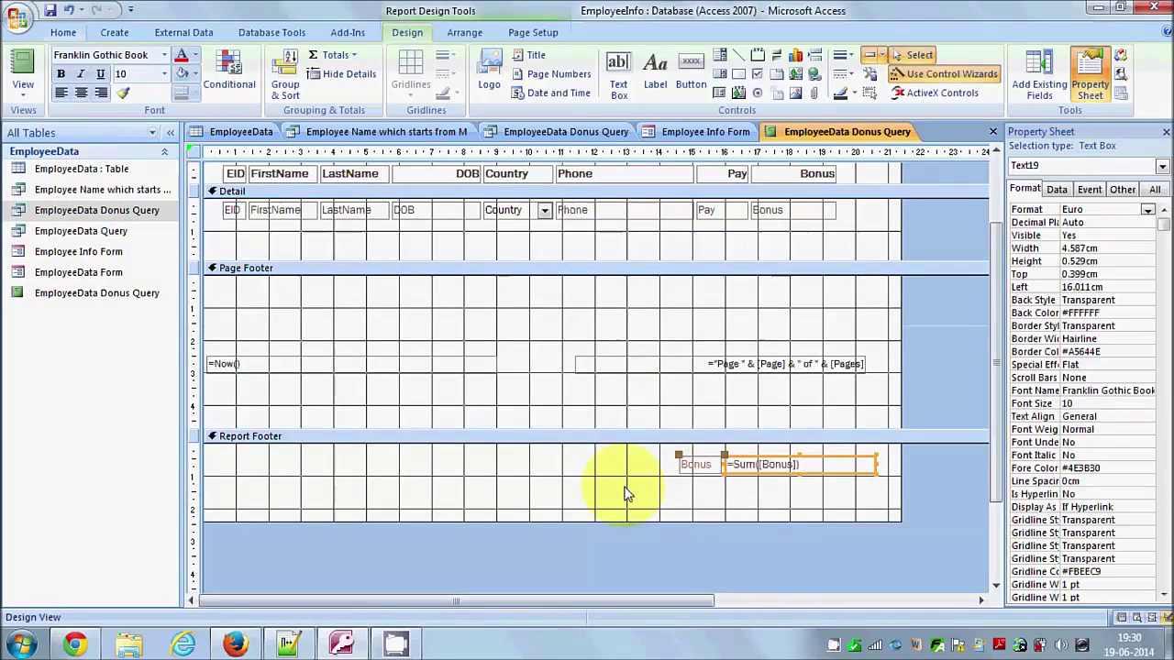
click(624, 494)
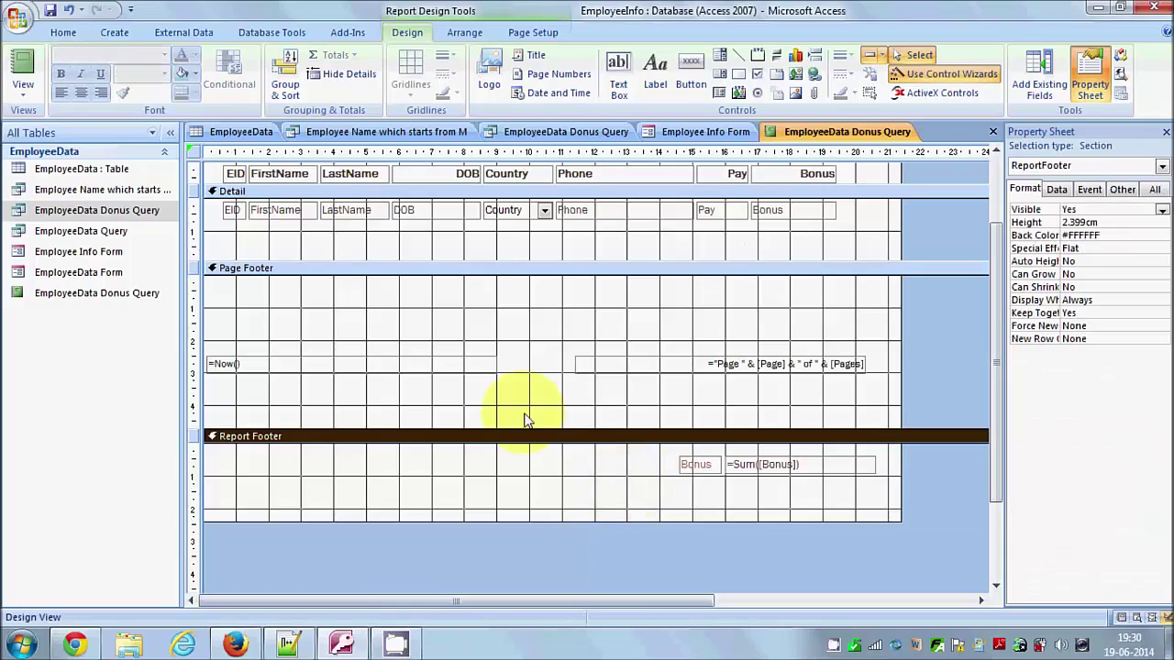
click(798, 465)
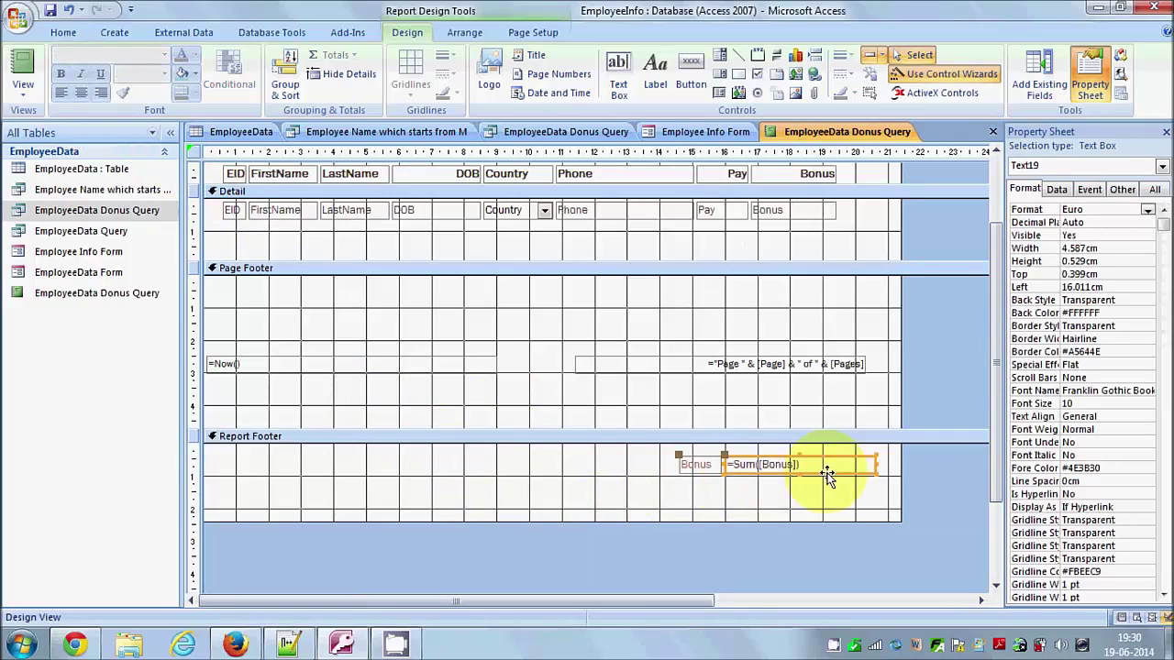
drag(860, 515, 200, 406)
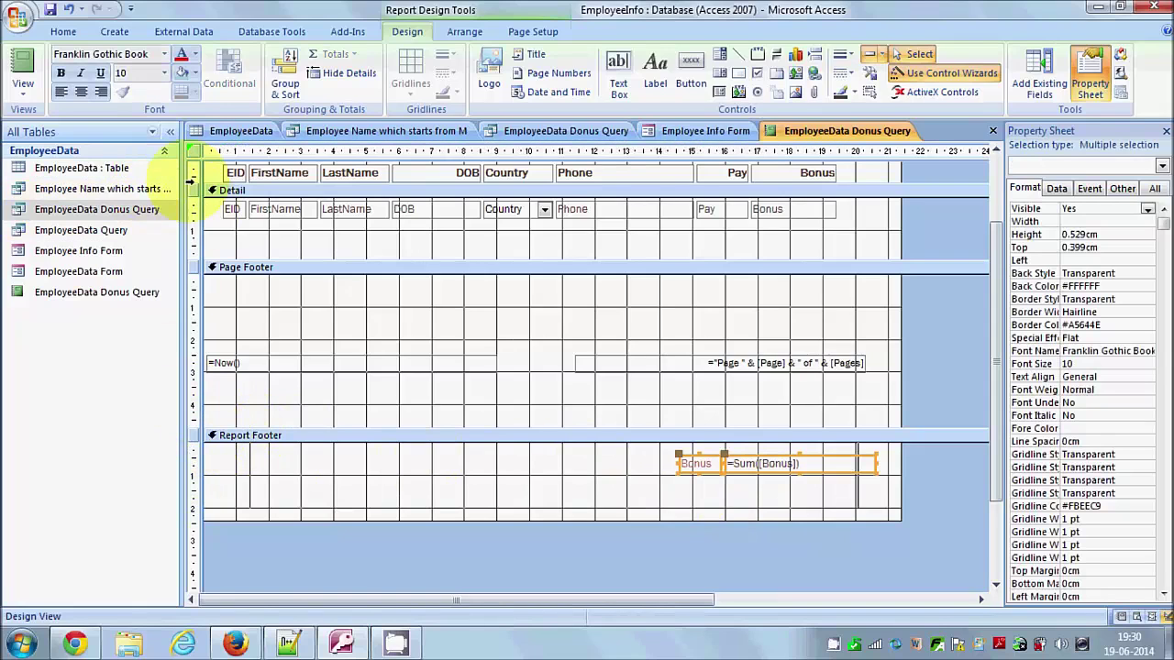
click(184, 76)
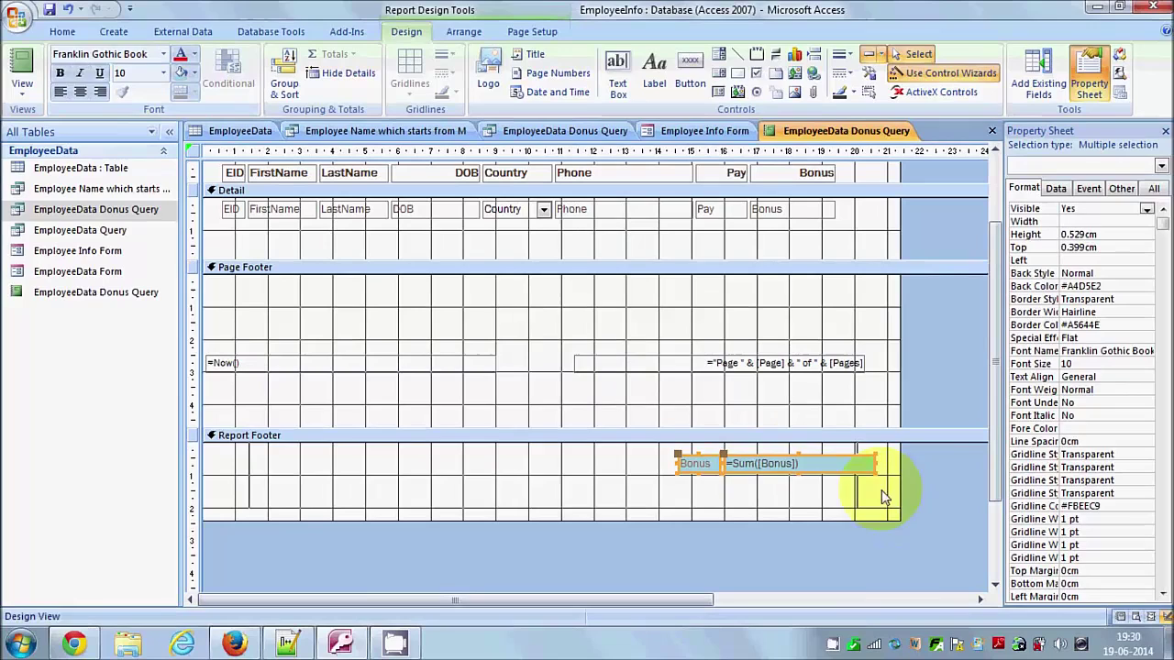
click(865, 487)
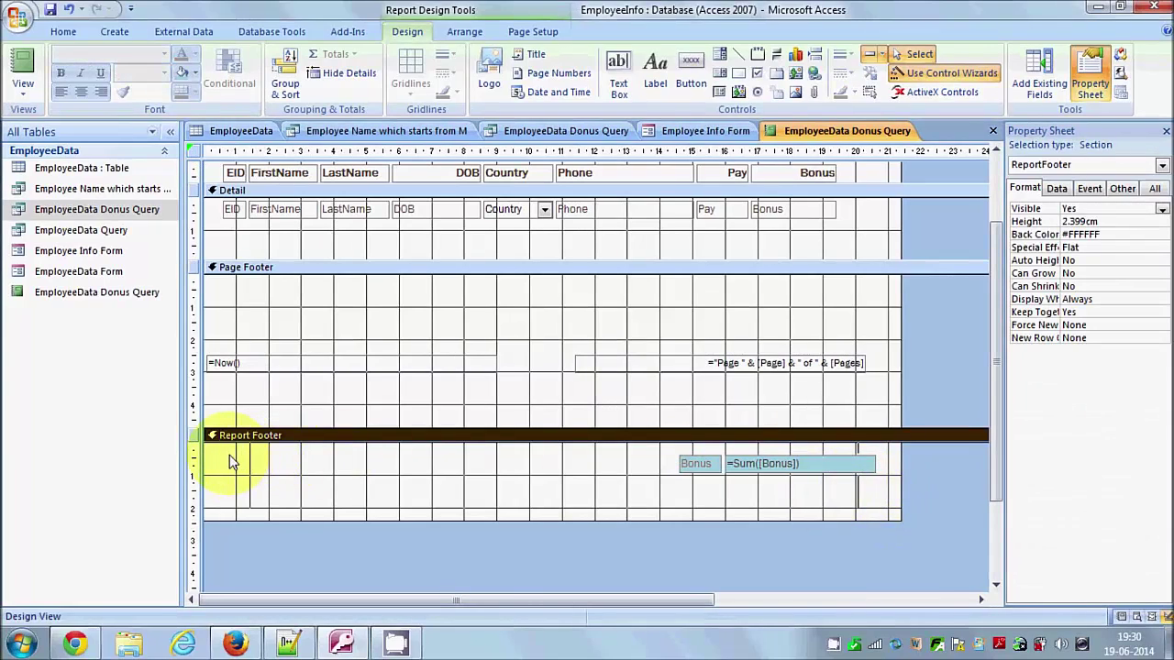
Step: Set the background color of the Report Footer section to light green
drag(230, 459, 263, 466)
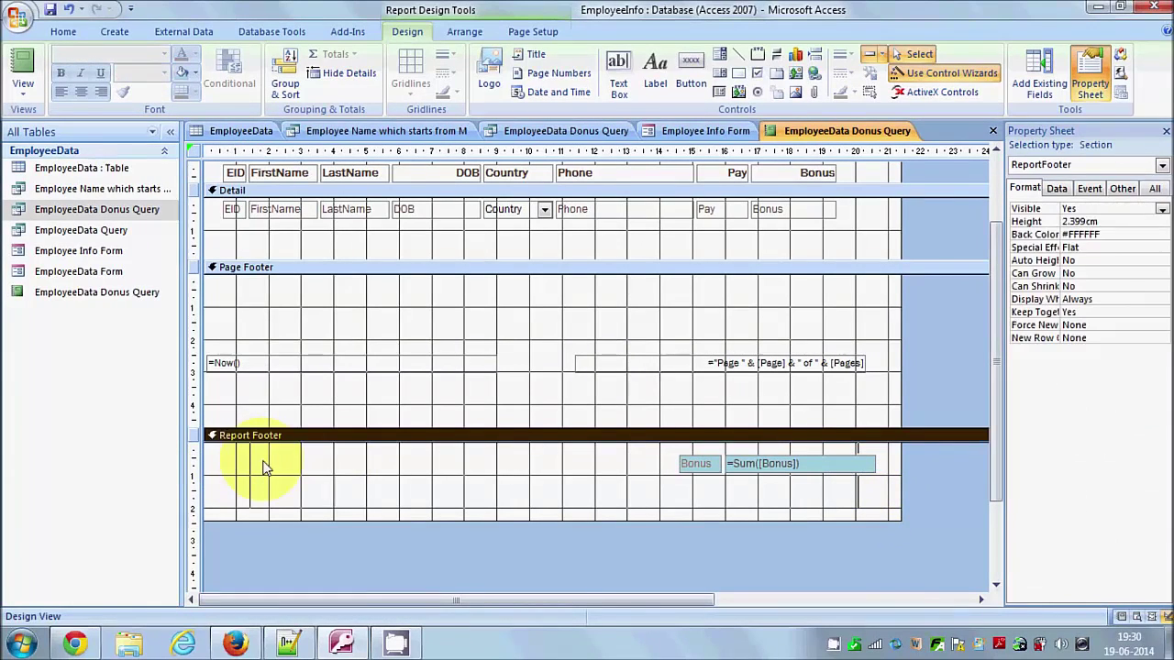
right_click(263, 464)
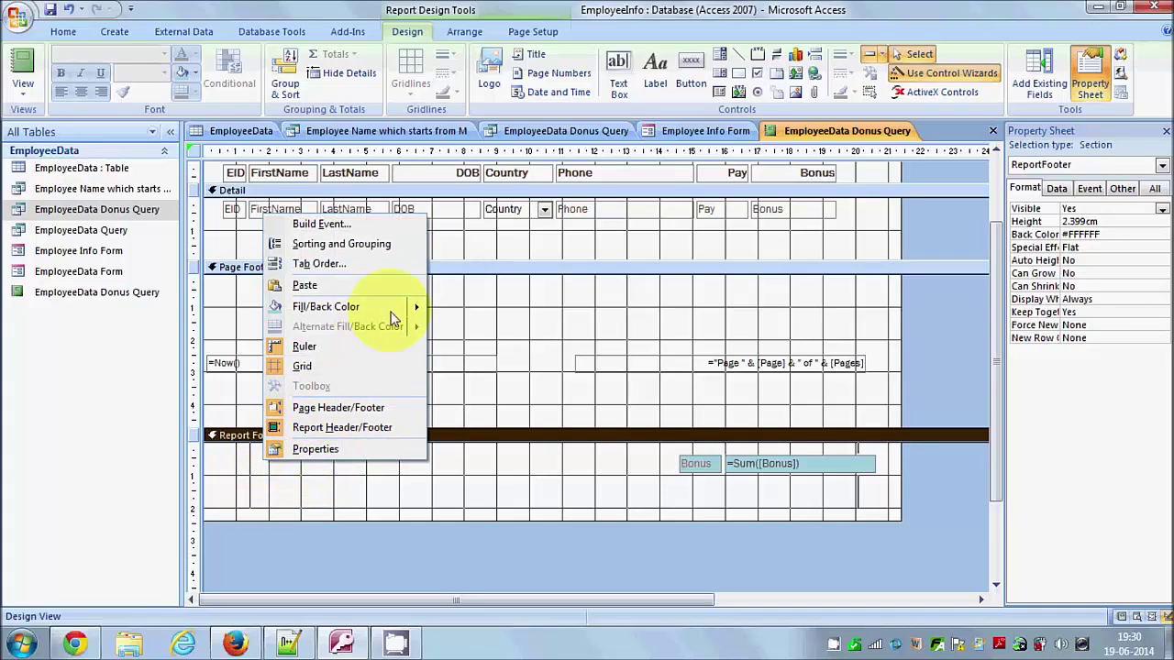
mouse_move(418, 309)
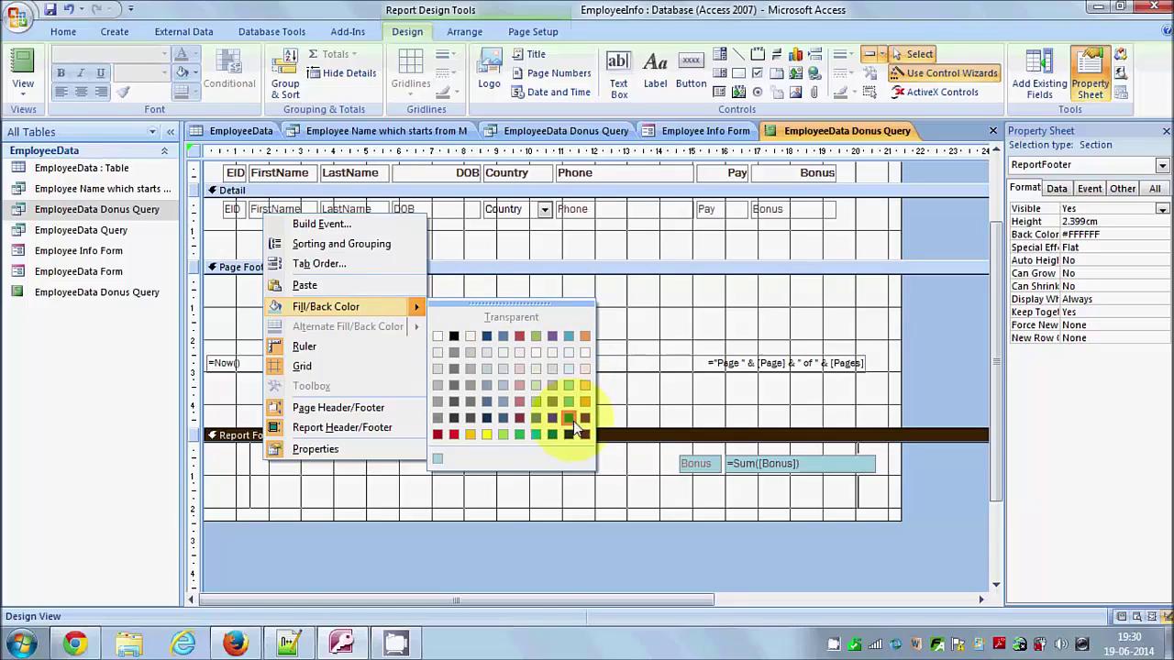
click(536, 392)
click(732, 543)
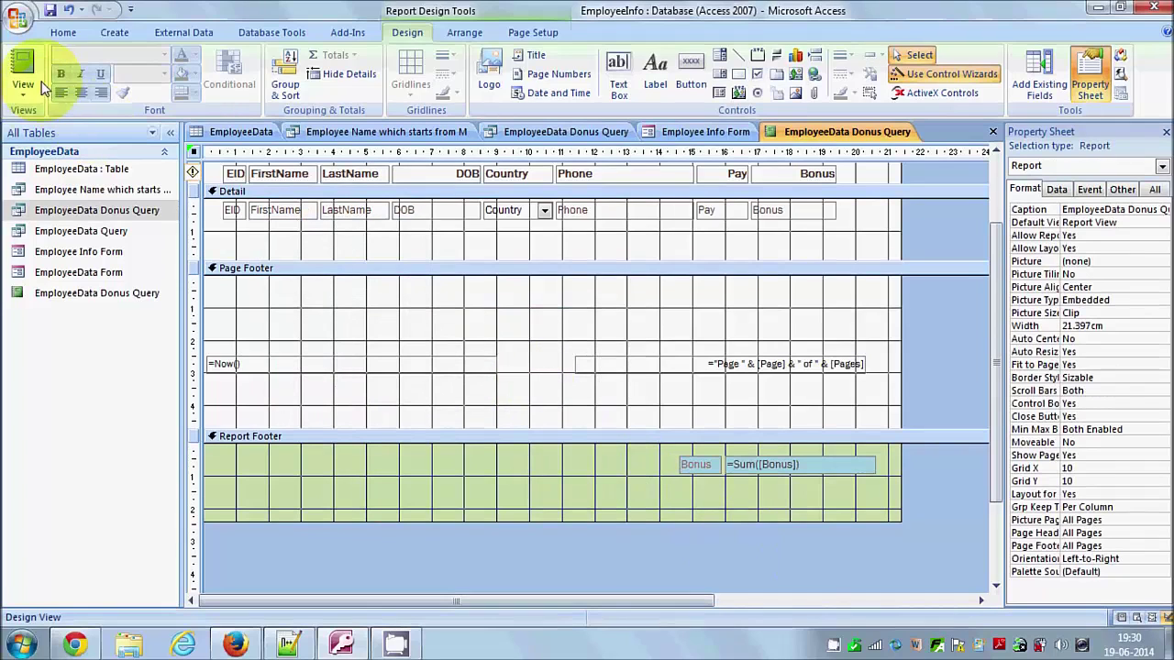
Step: Check the colored Report Footer and its bonus total below the employee records in Report View
click(28, 73)
scroll(576, 259, down, 10)
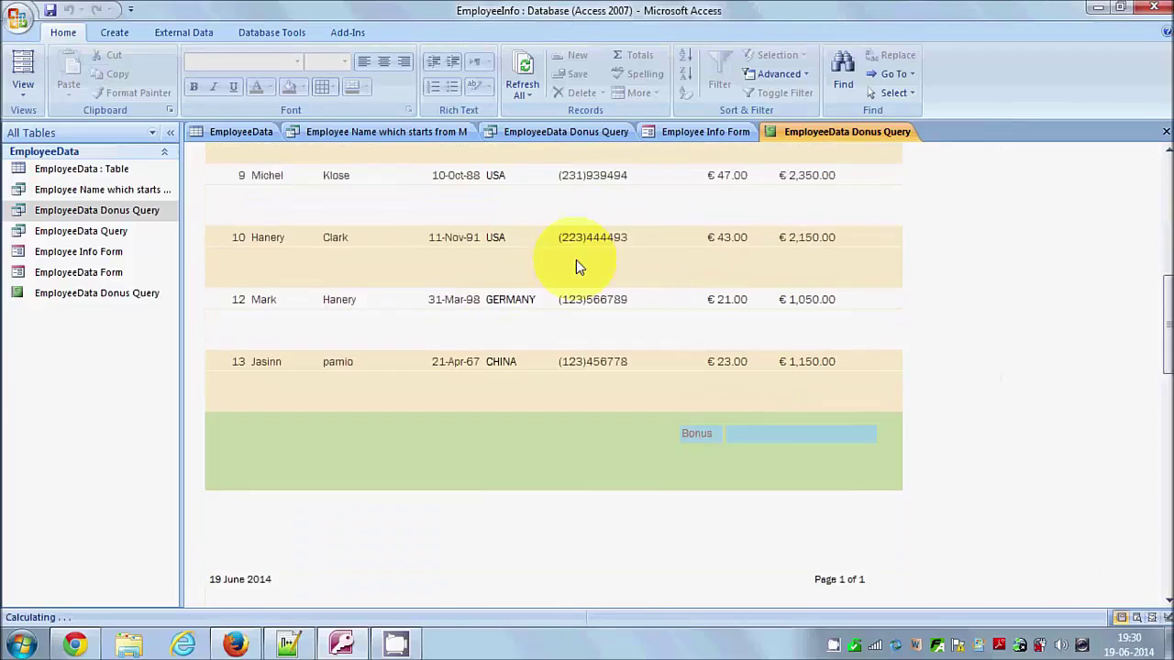
scroll(576, 260, down, 1)
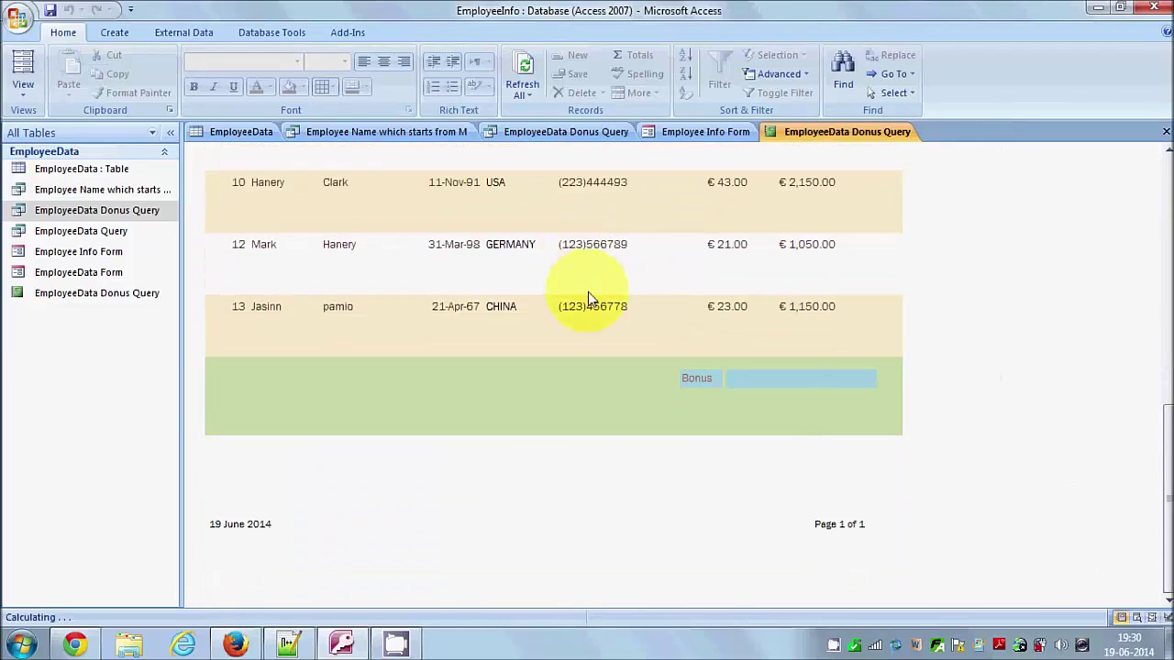
click(757, 415)
click(776, 464)
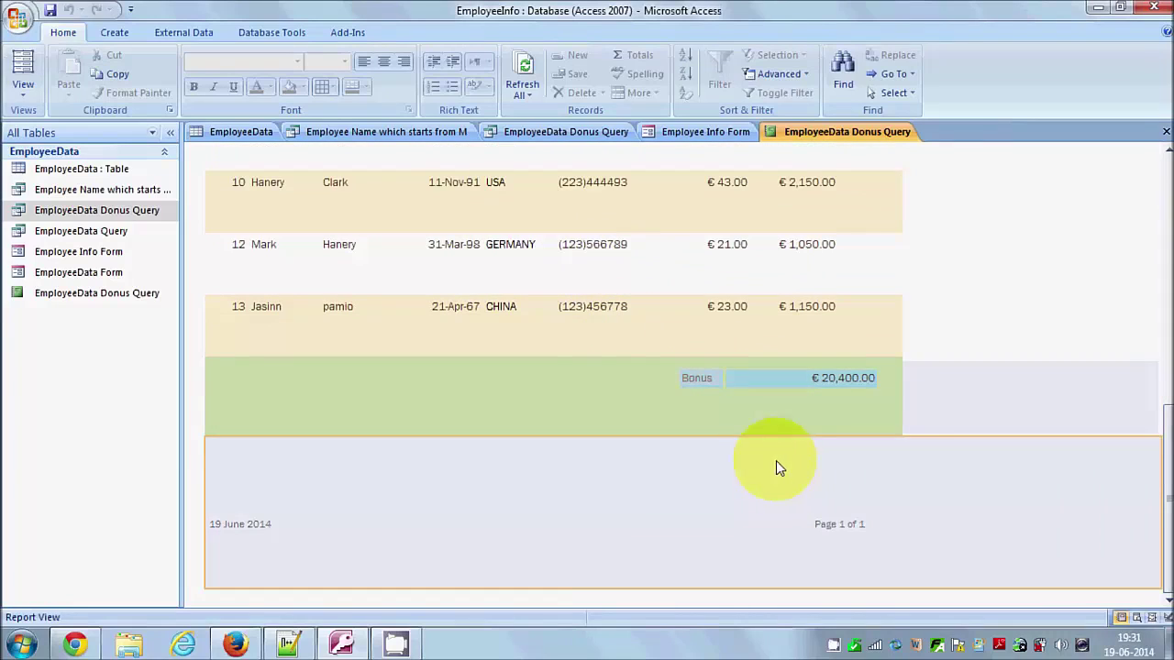
click(954, 392)
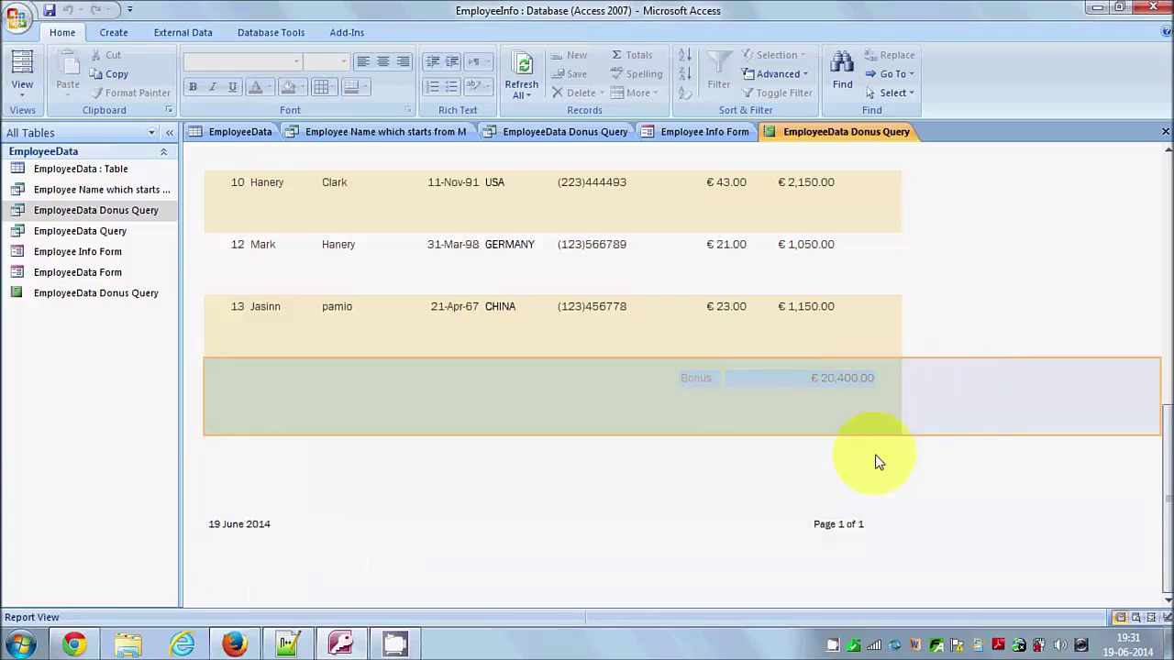
click(883, 353)
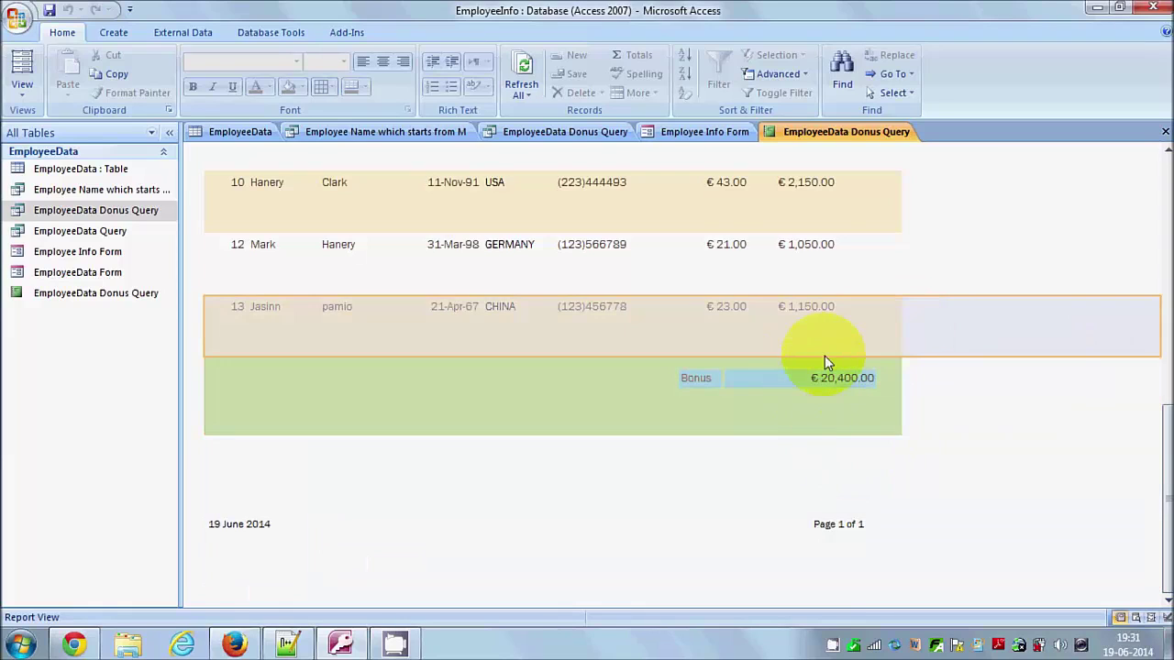
scroll(830, 304, up, 3)
scroll(780, 376, down, 2)
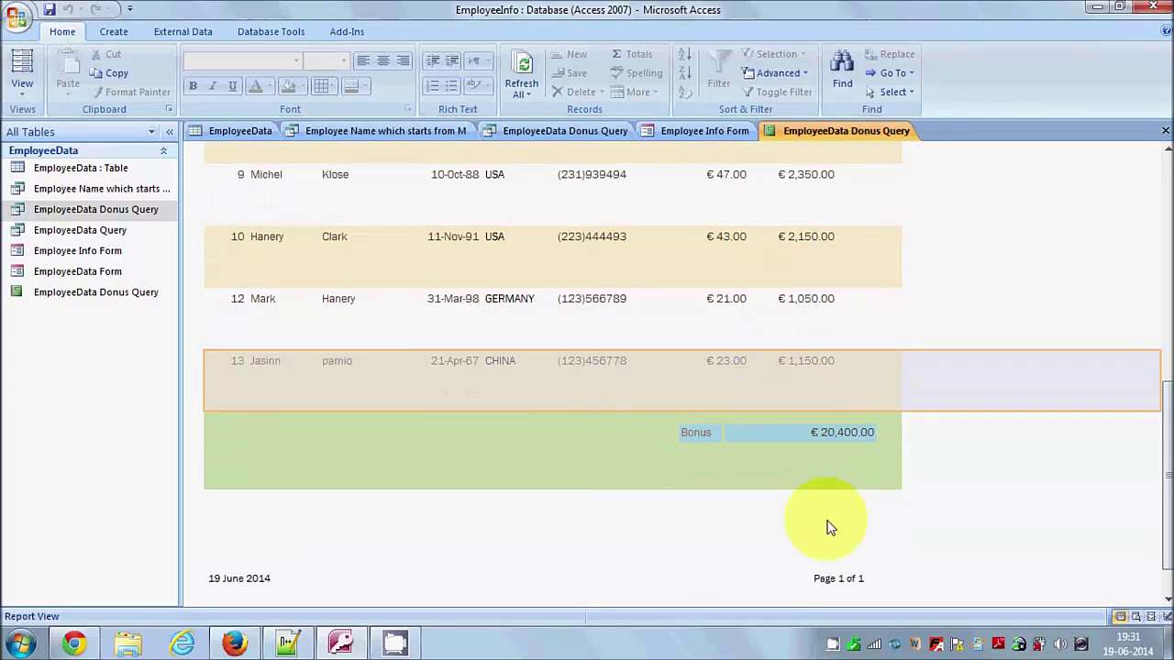
click(829, 524)
Step: In Layout View, add an Average total for the Pay column of the report
click(23, 90)
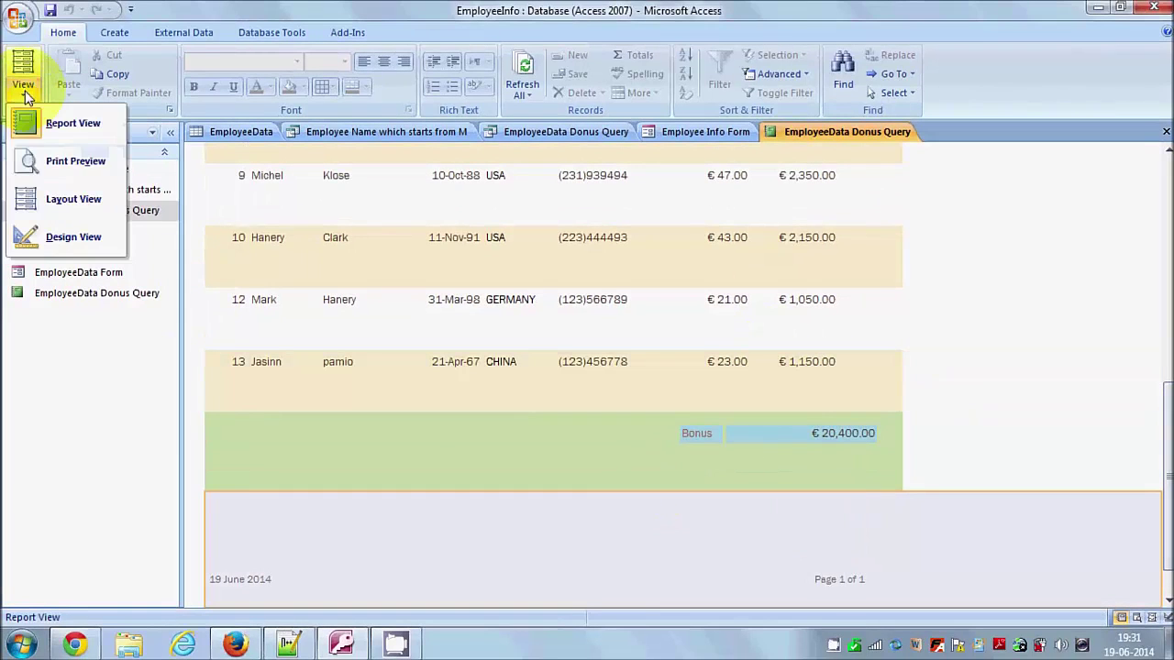
click(62, 199)
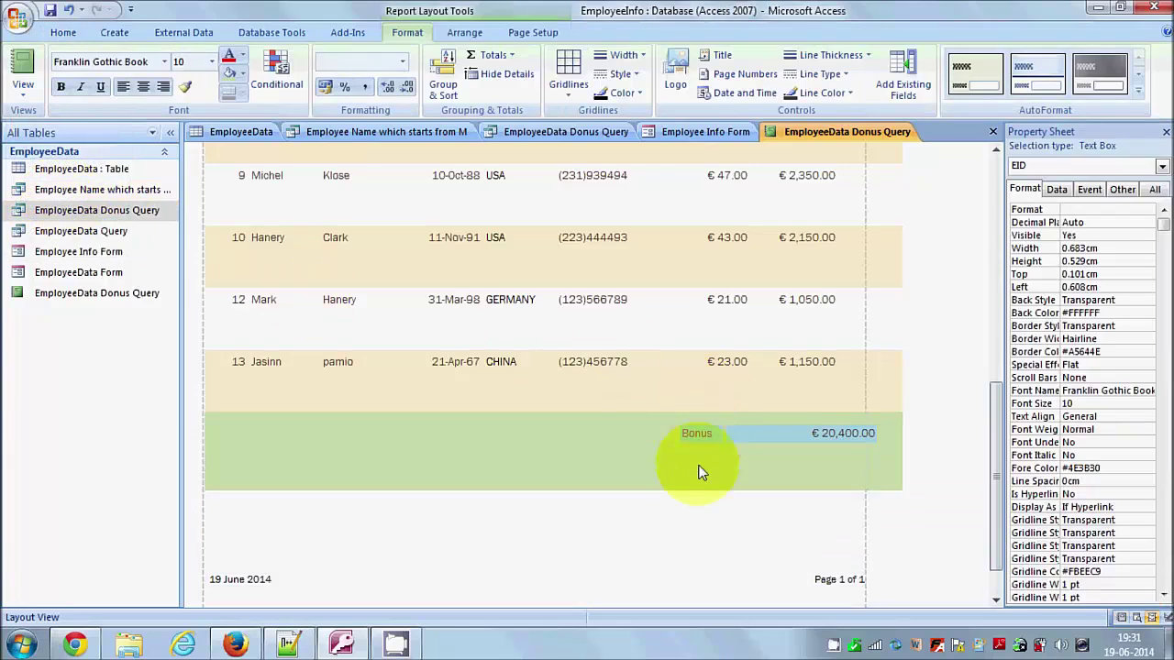
click(725, 514)
click(720, 361)
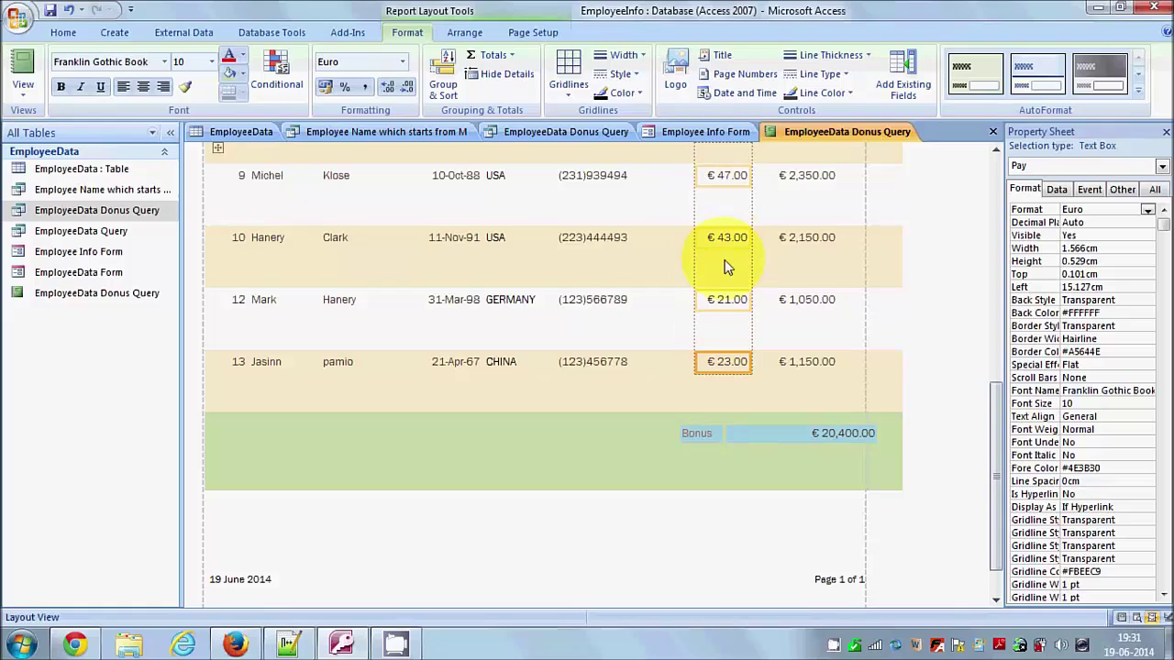
click(511, 56)
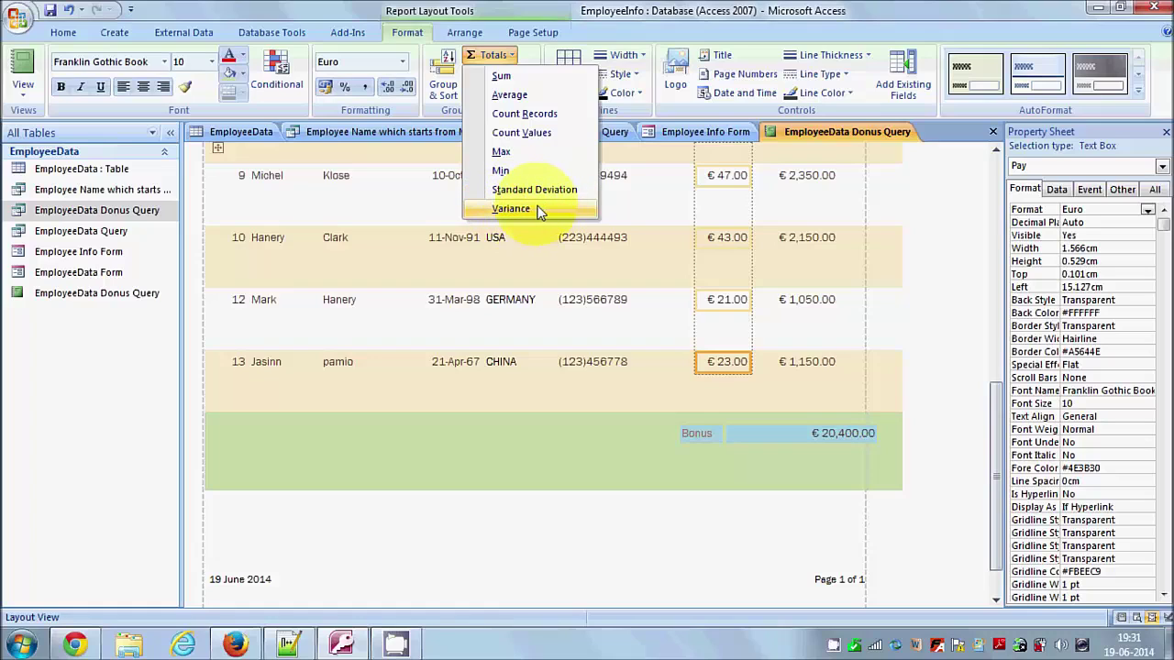
click(506, 97)
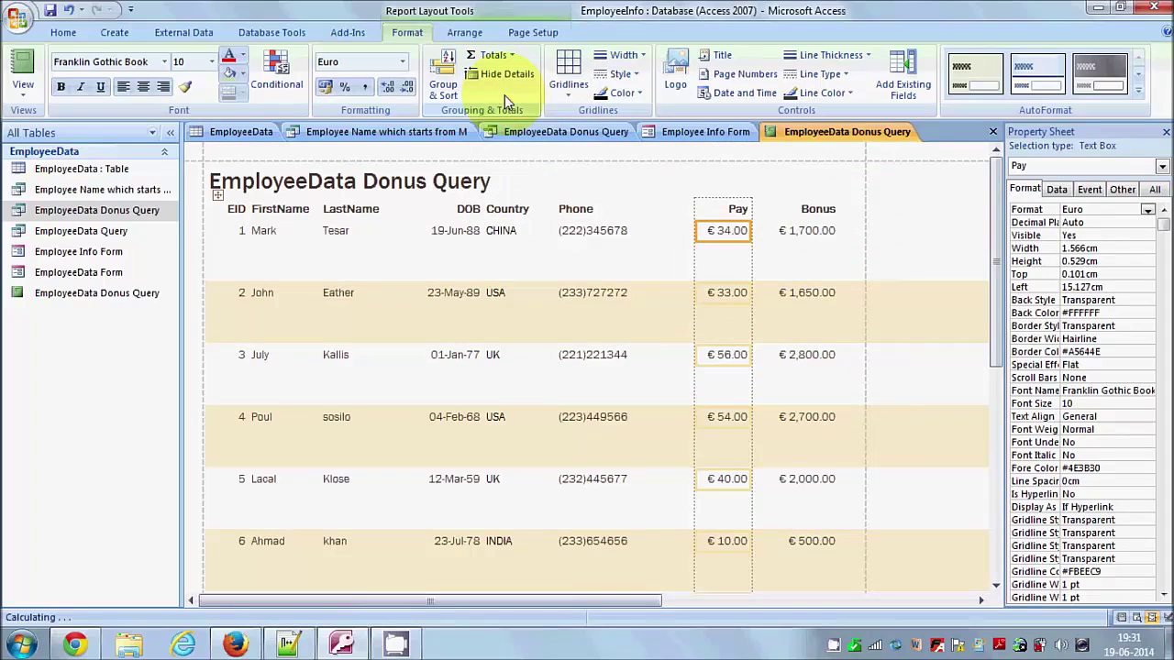
Step: Narrow the bonus total box in the Report Footer to about 2.18 cm and stack it beneath the Bonus label under the Bonus column
scroll(531, 99, down, 2)
scroll(589, 142, down, 5)
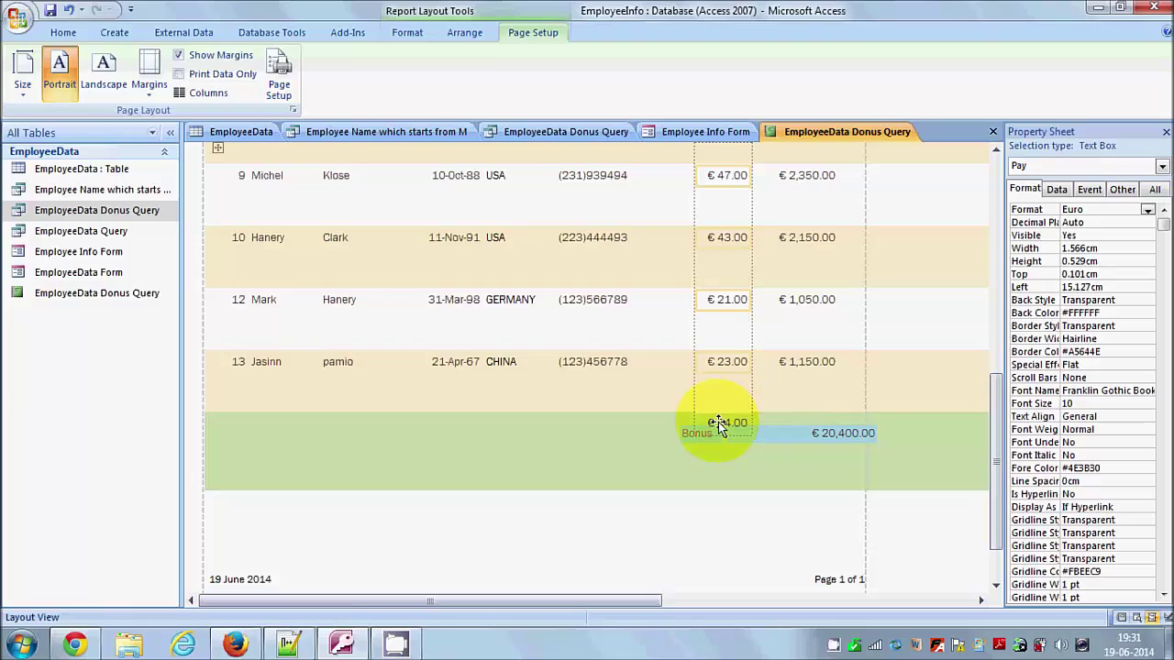
click(785, 436)
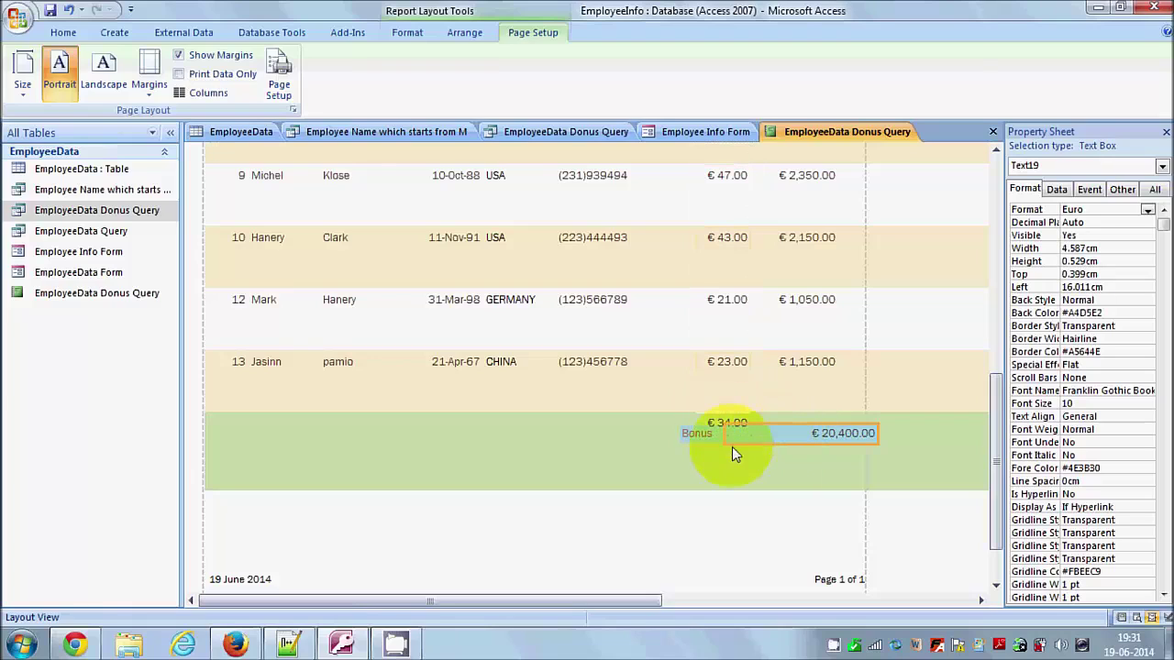
drag(727, 436, 805, 446)
drag(699, 437, 835, 395)
click(836, 389)
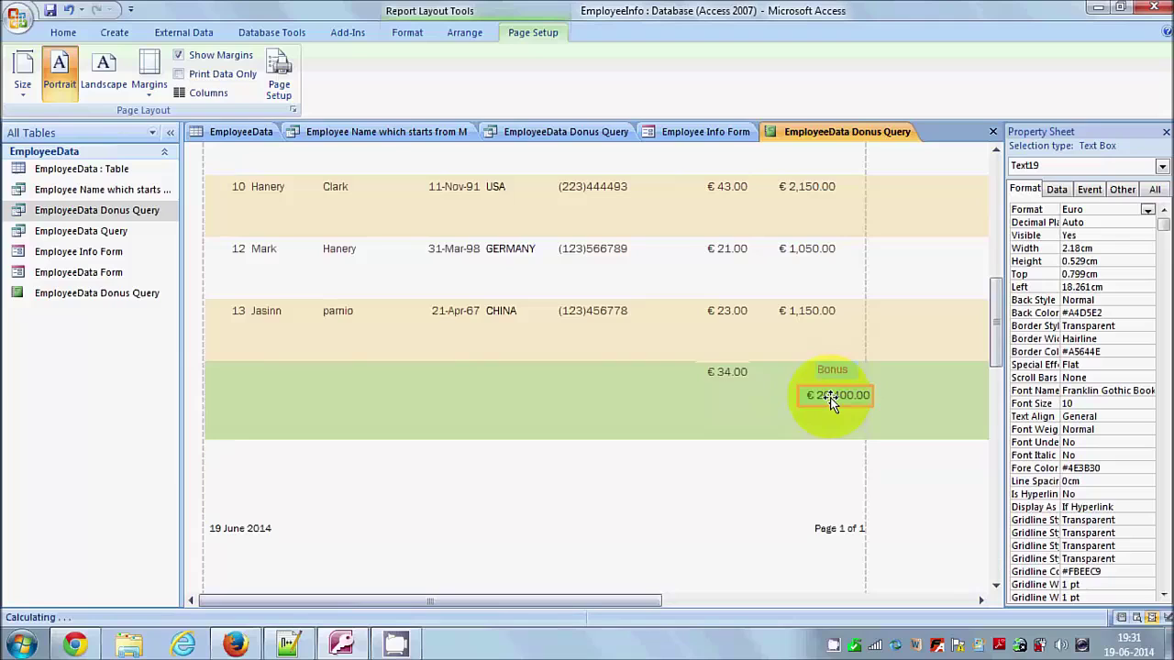
click(724, 376)
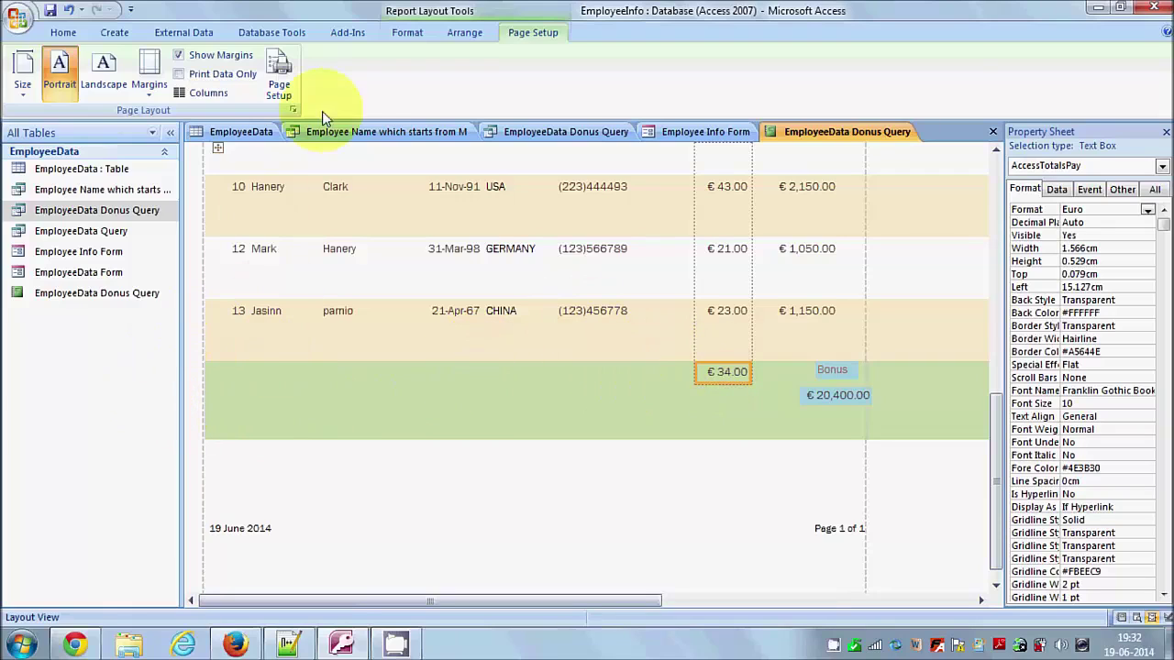
click(63, 34)
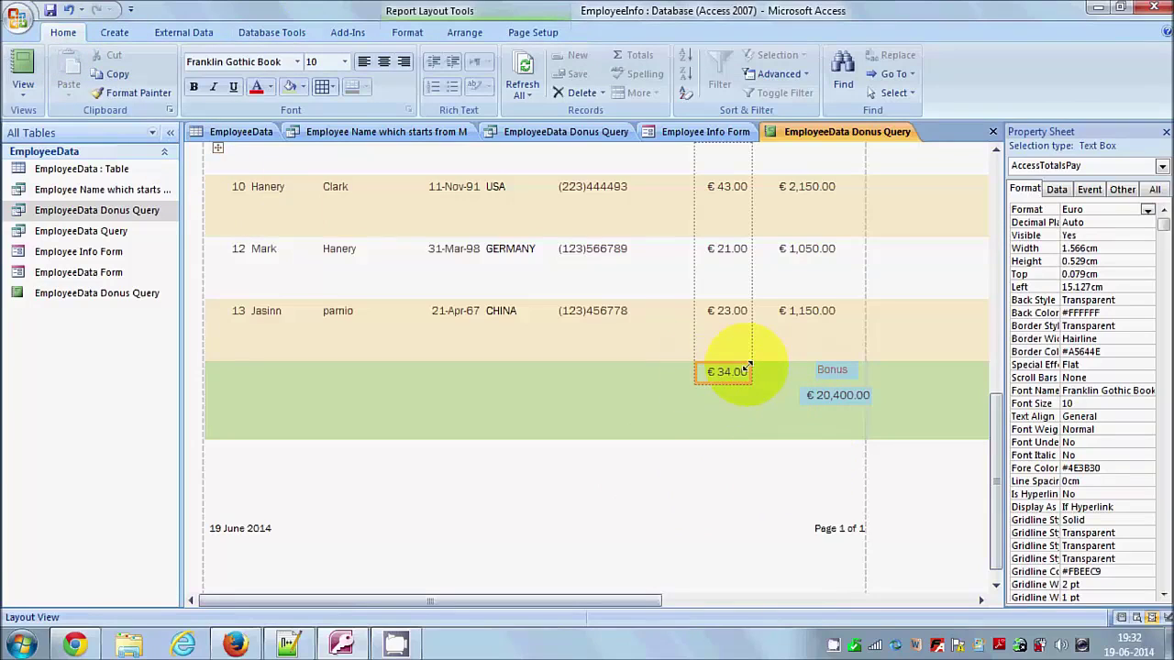
click(110, 293)
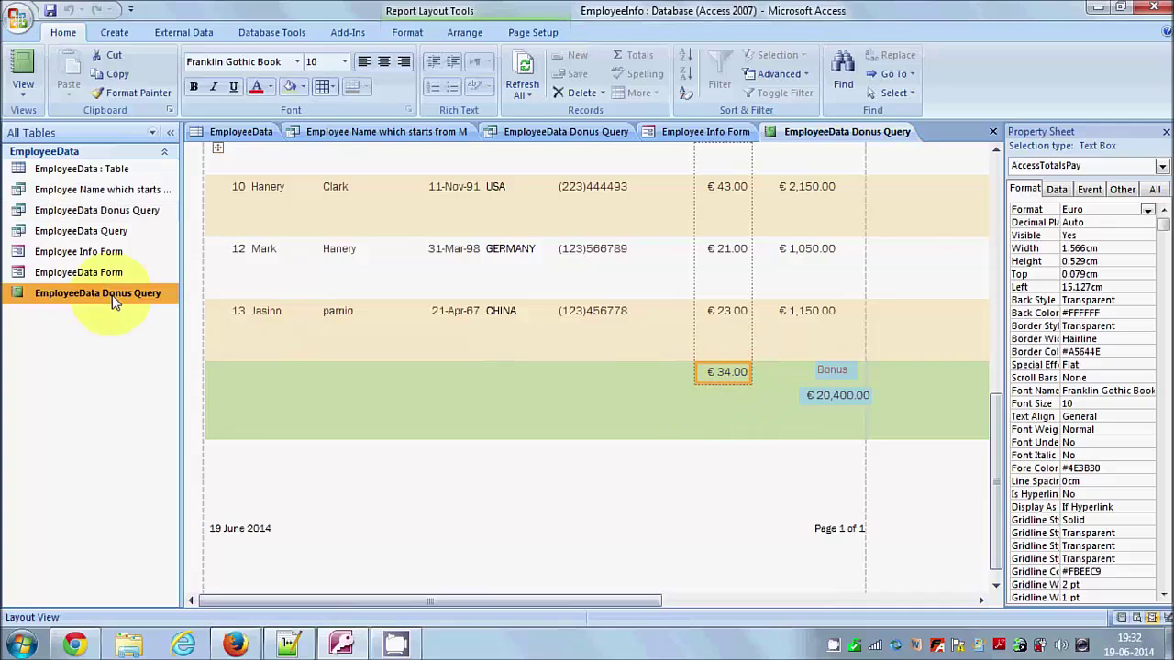
click(729, 403)
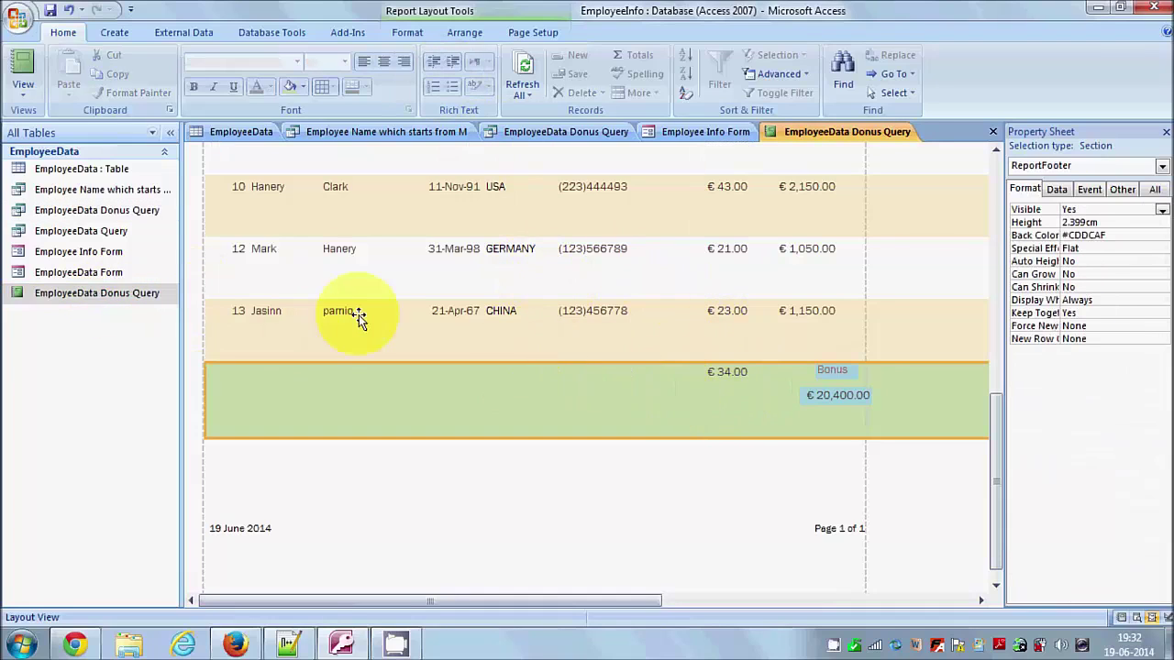
Step: In Design View, move the report title label toward the middle of the Report Header, about 6.8 cm from the report's left edge
click(23, 87)
click(64, 236)
scroll(769, 409, down, 5)
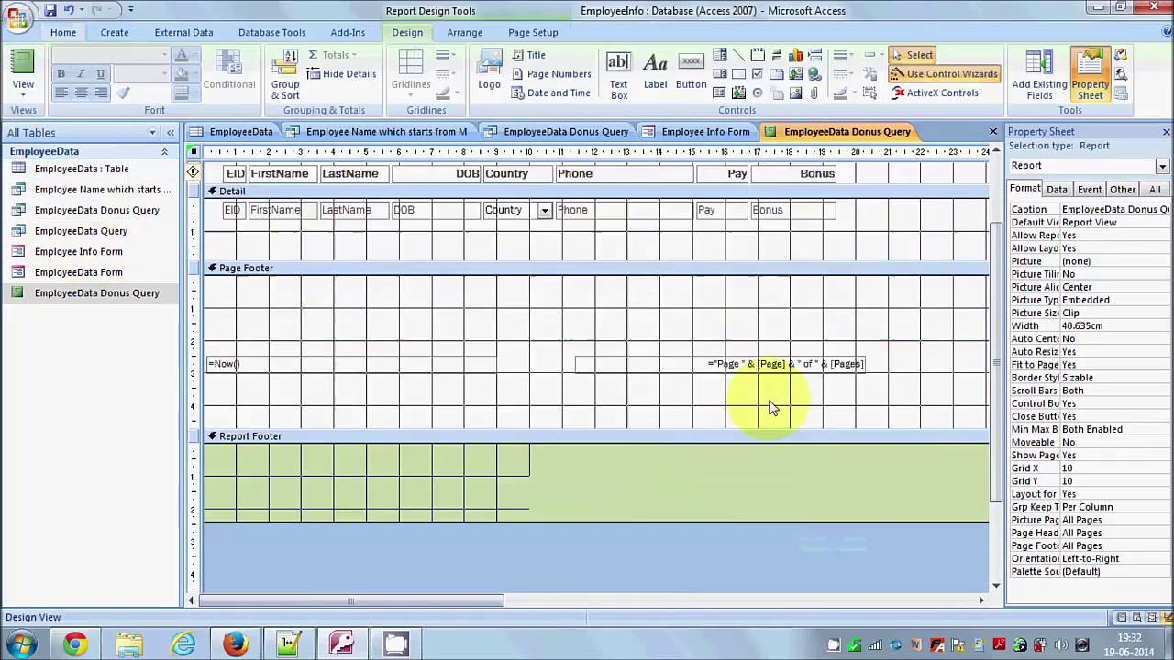
scroll(770, 404, up, 5)
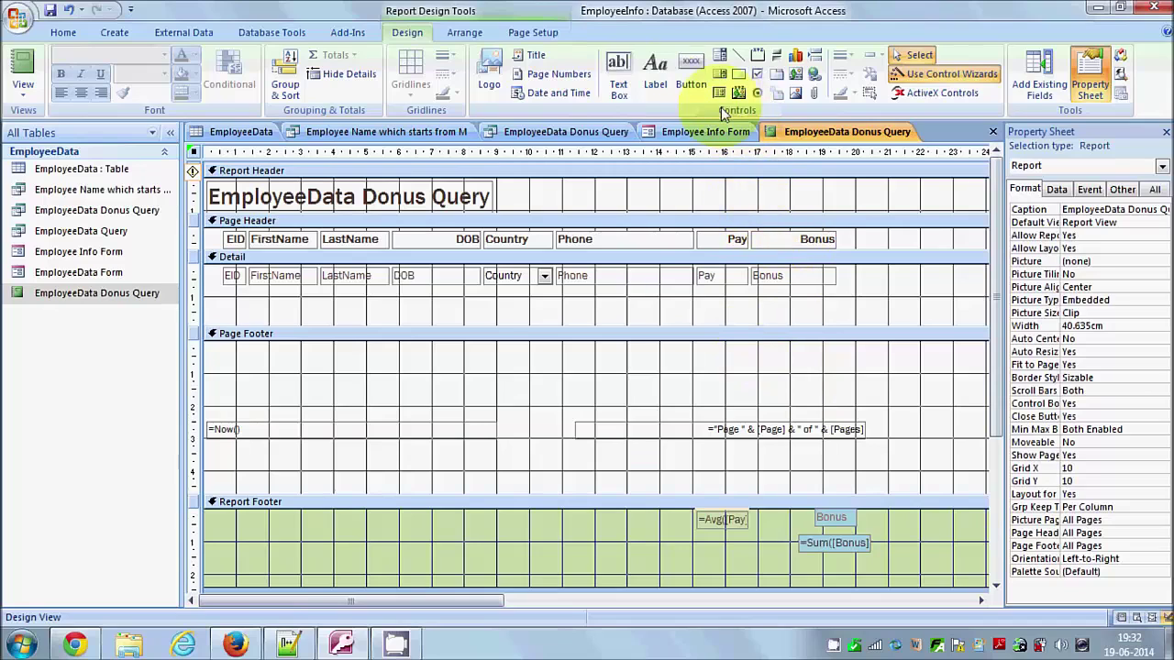
click(495, 75)
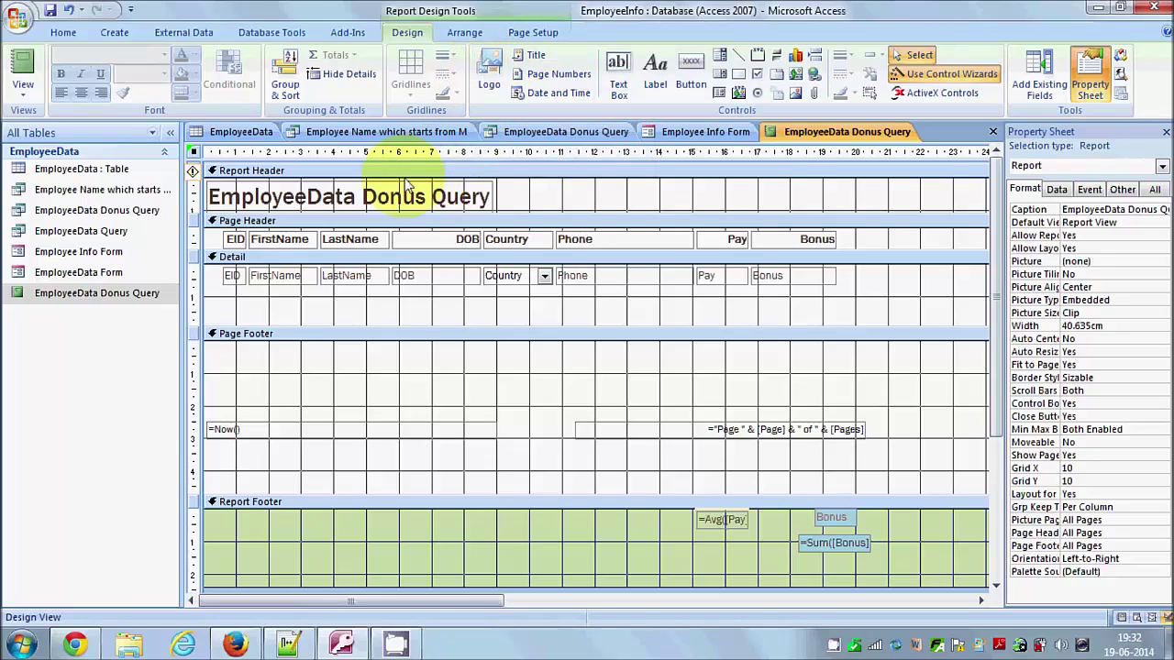
drag(406, 188, 621, 188)
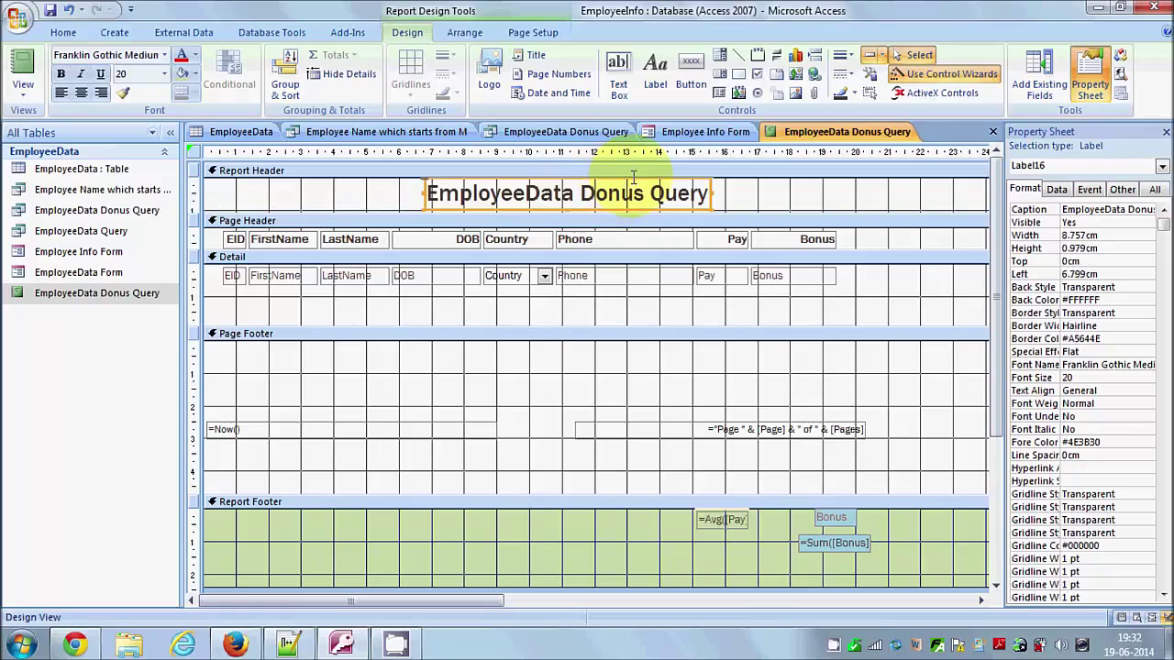